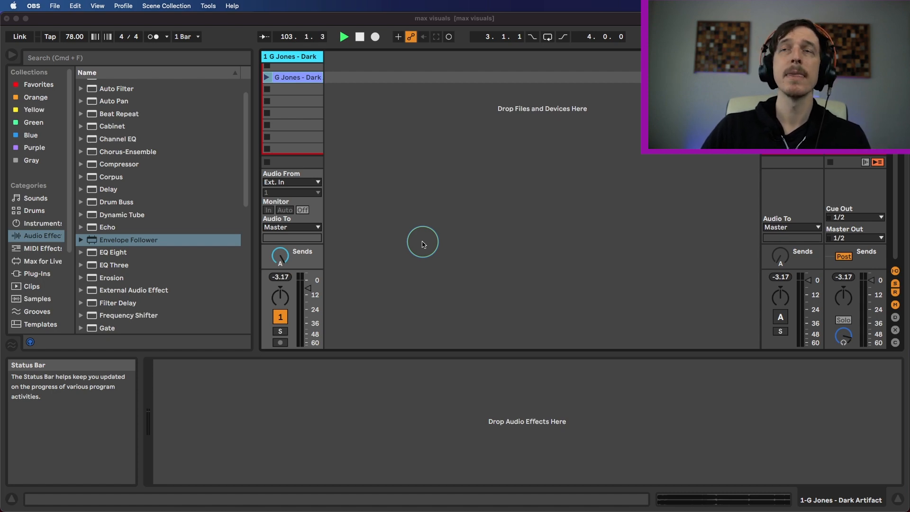
Load the blank Max Audio Effect template from the Max for Live devices onto return track A
left_click(44, 250)
left_click(42, 261)
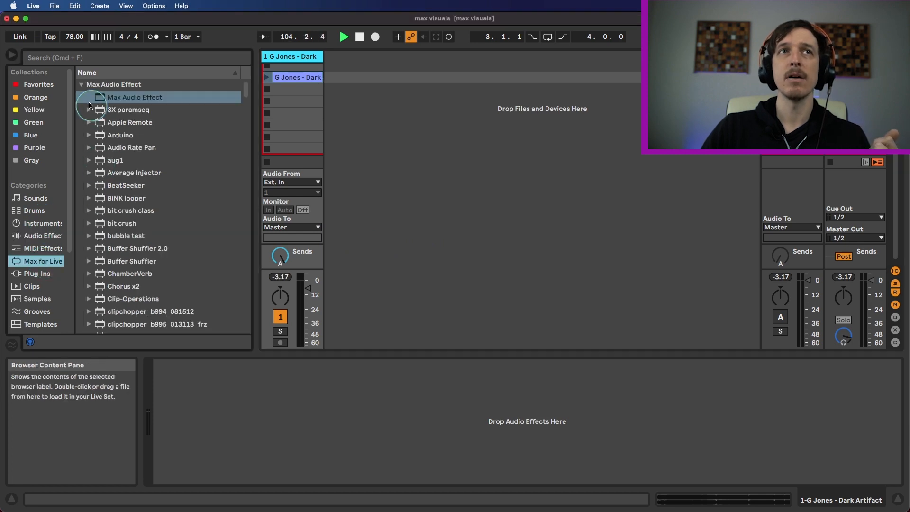
left_click(81, 84)
left_click(81, 84)
left_click(113, 100)
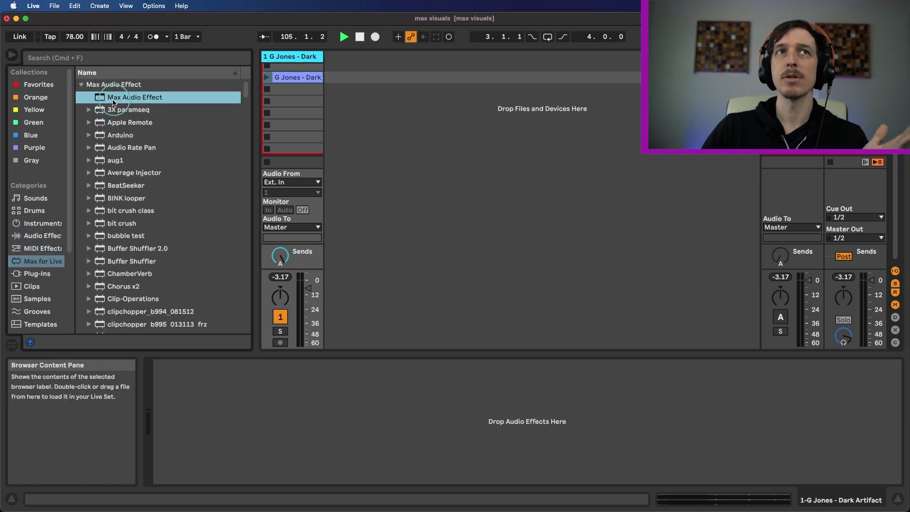
left_click_drag(113, 98, 793, 109)
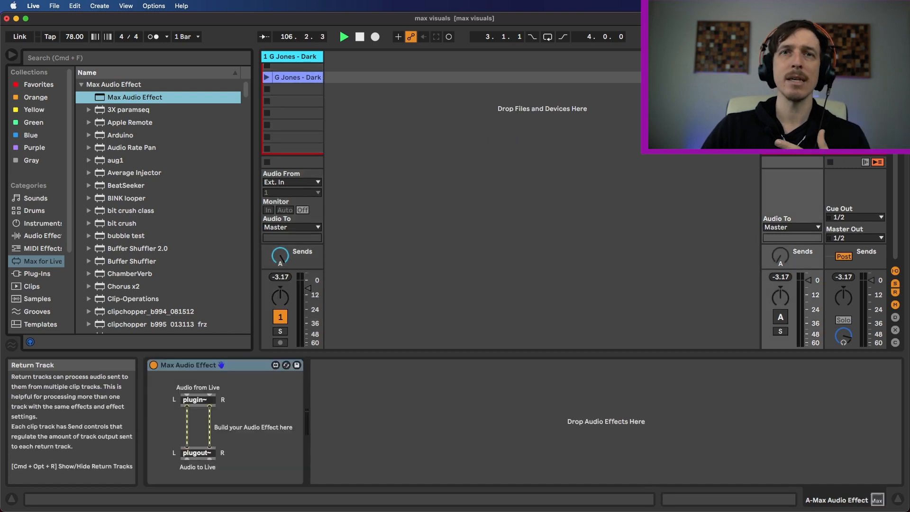
Open the Max Audio Effect device in the Max editor and enlarge the patcher window
left_click(234, 366)
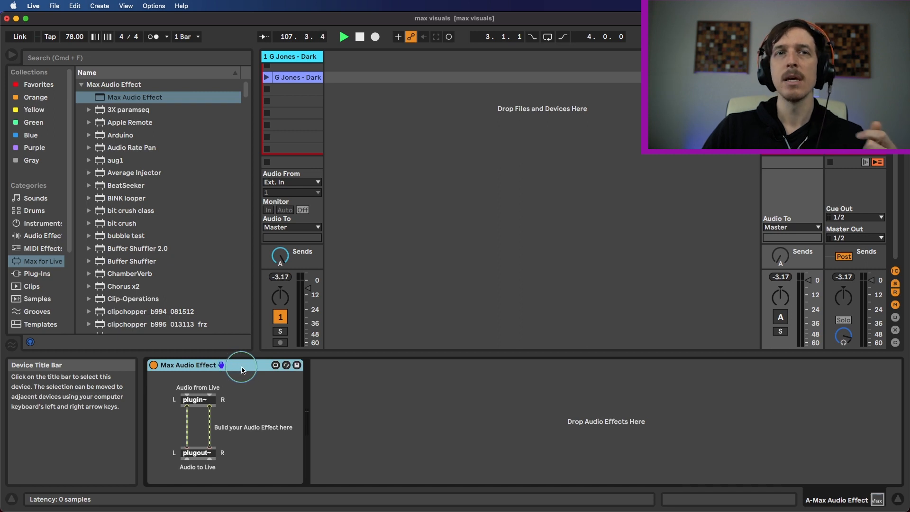
left_click(275, 367)
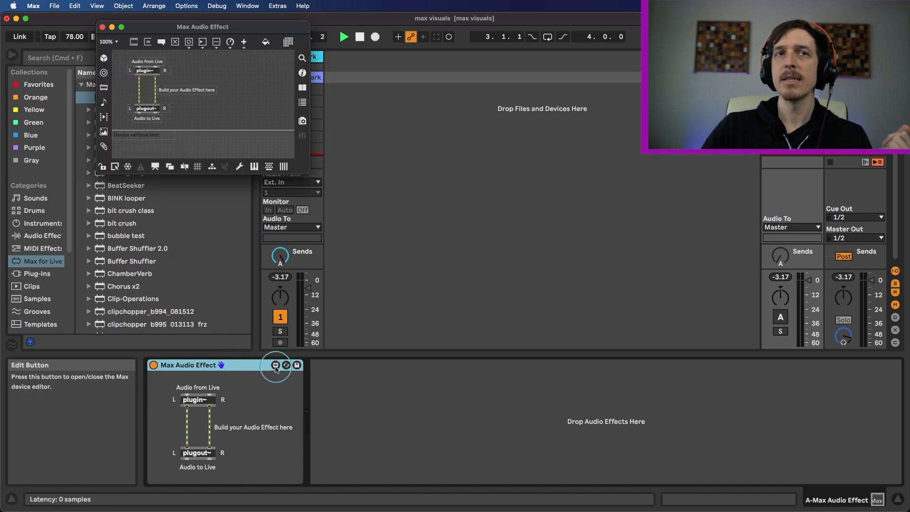
left_click_drag(308, 168, 696, 407)
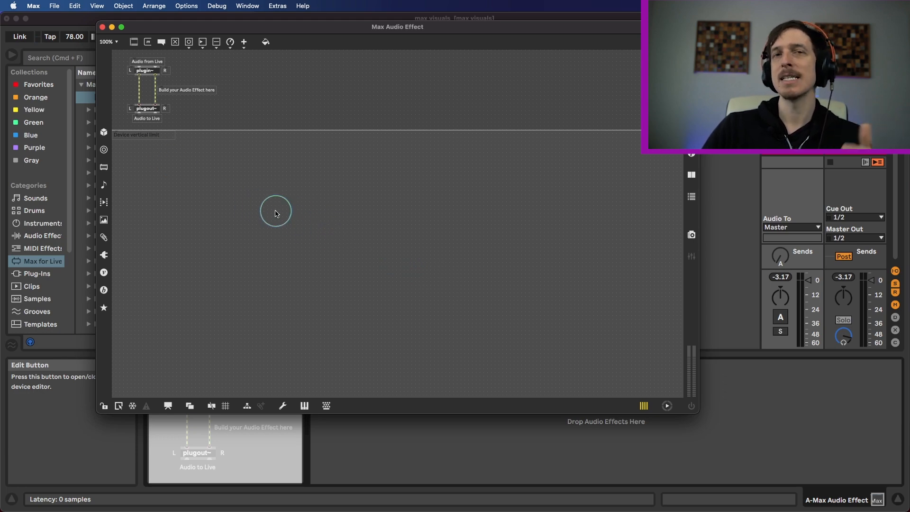
left_click(146, 73)
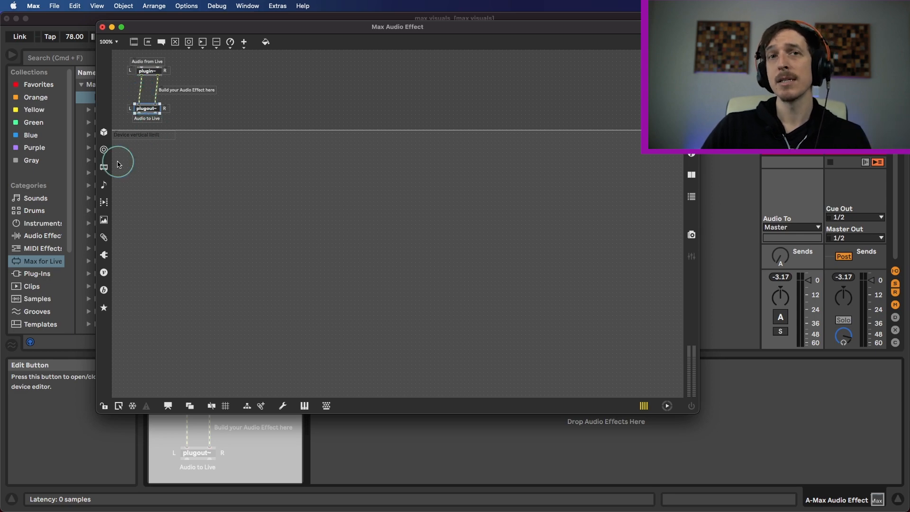
left_click(148, 74)
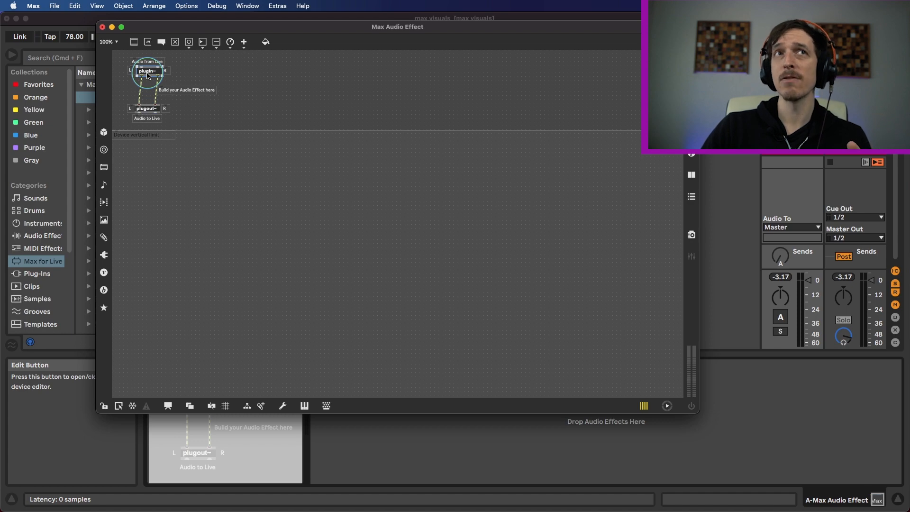
left_click(146, 109)
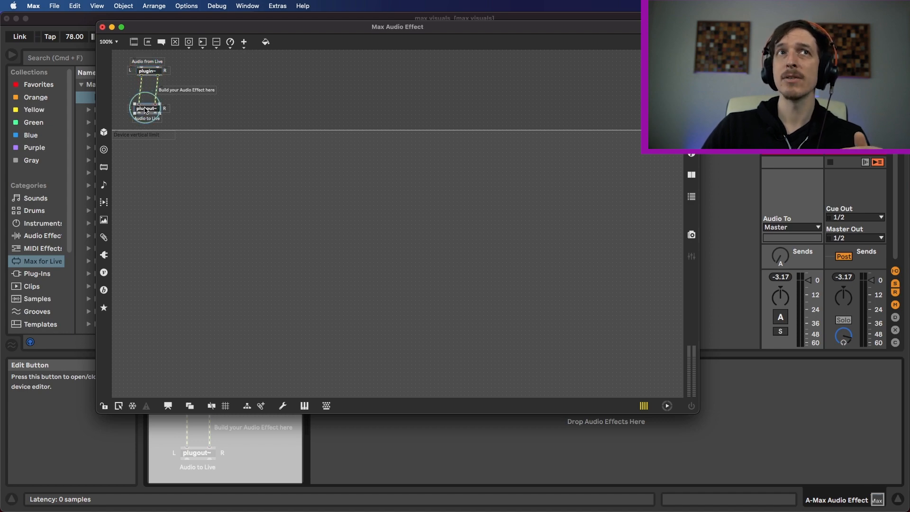
left_click(147, 72)
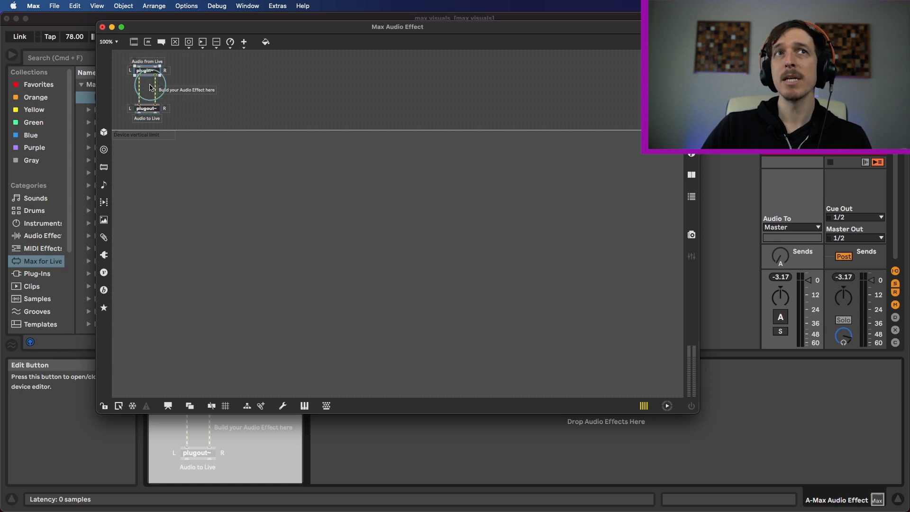
left_click(273, 176)
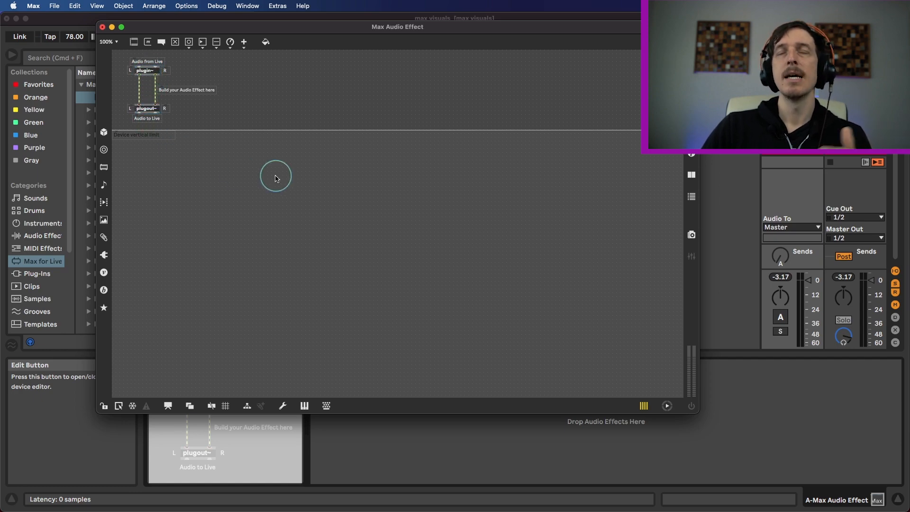
left_click(215, 44)
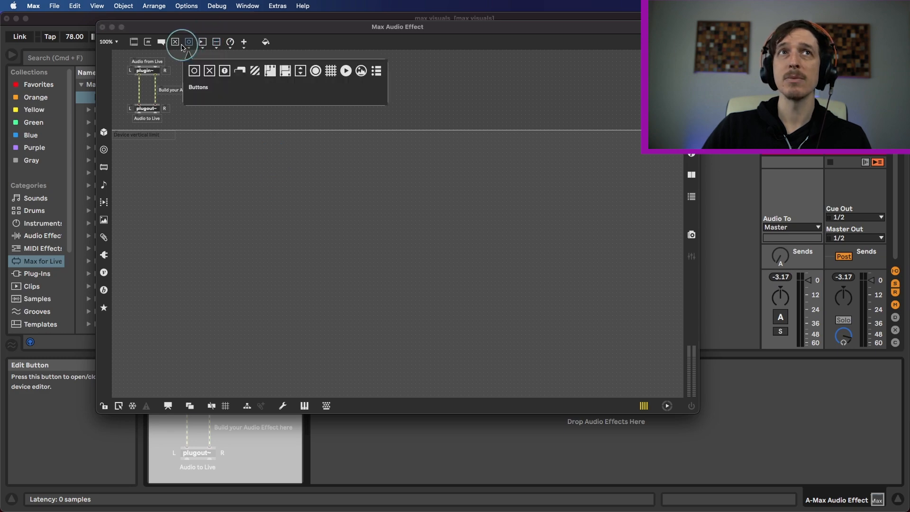
Create a live.dial object in the empty patch area below the device vertical limit
key("n")
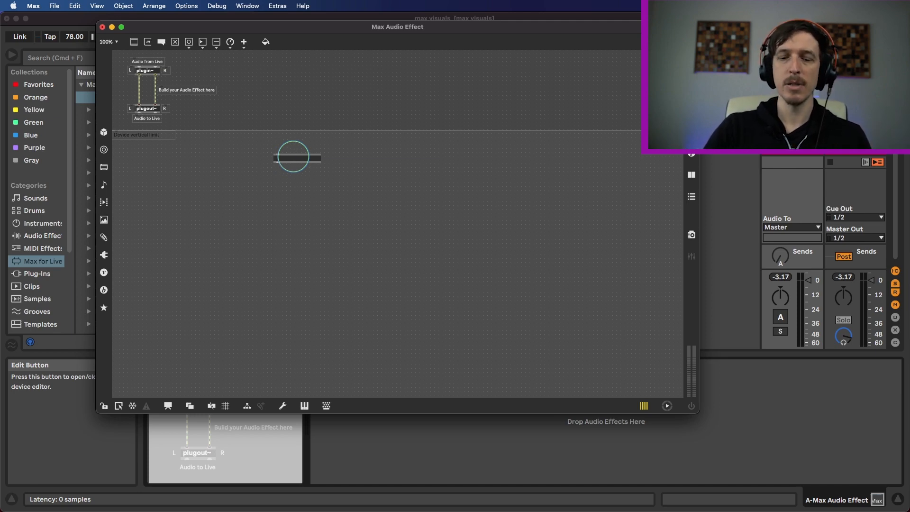
type("live.dial")
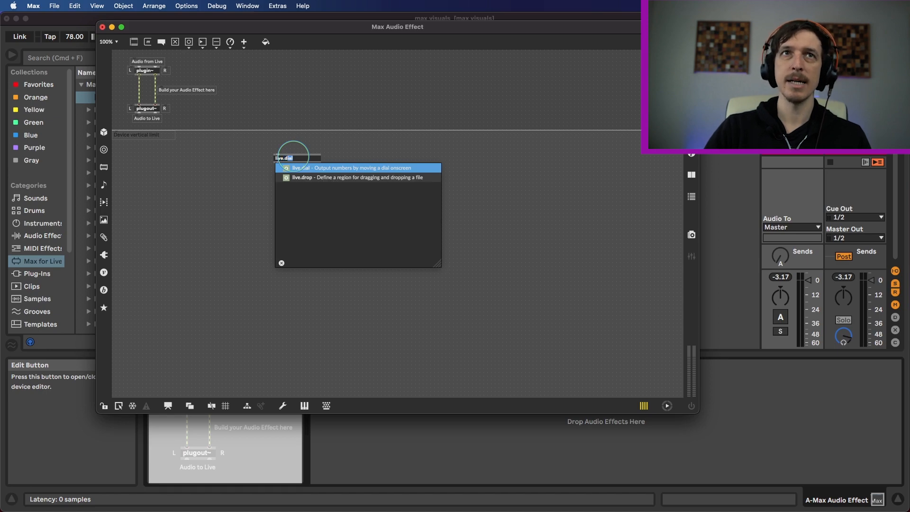
key("Return")
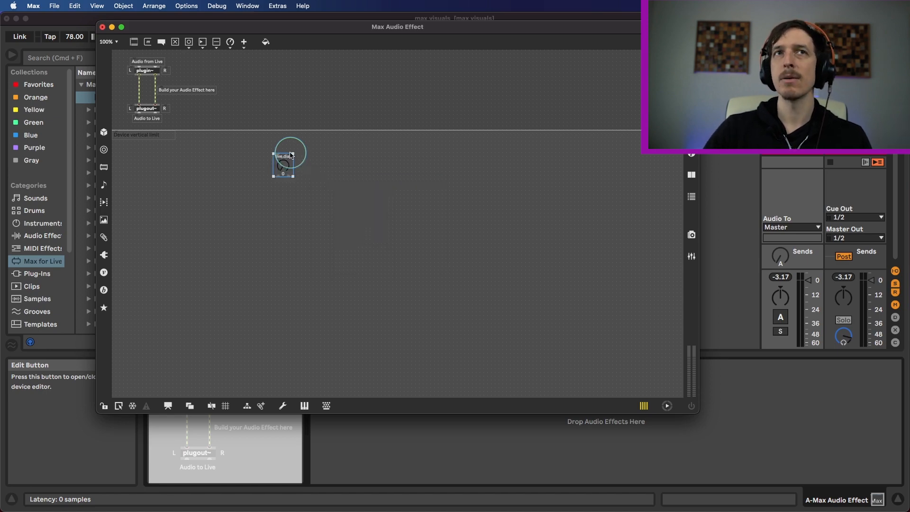
left_click(282, 206)
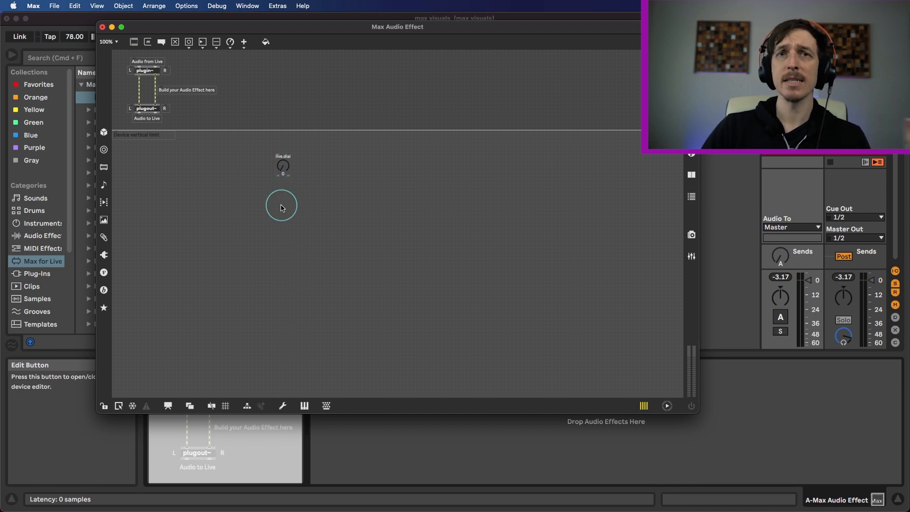
Add an integer number box below the live.dial and connect the dial's first outlet to it
key("i")
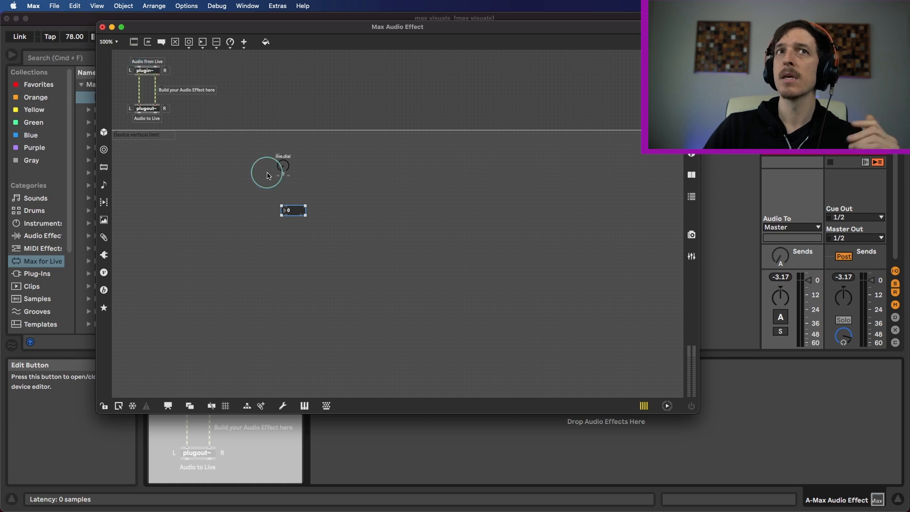
left_click_drag(278, 176, 286, 207)
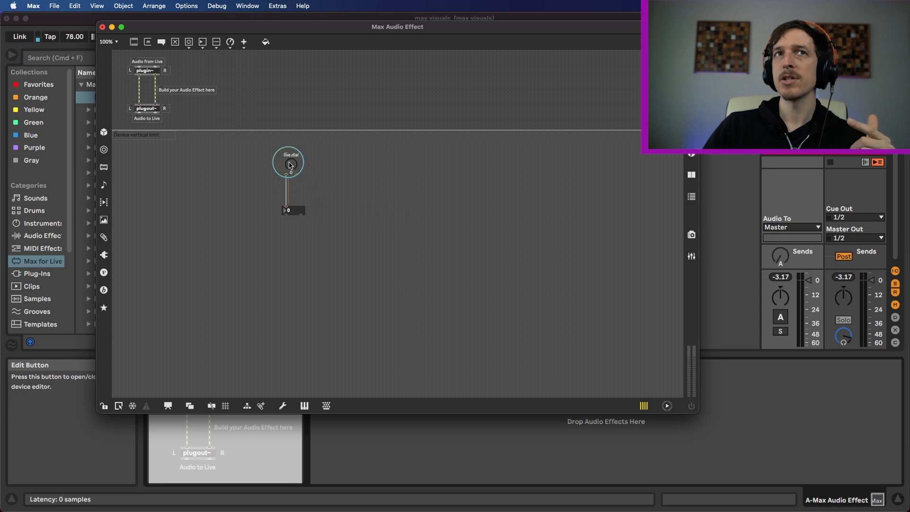
left_click_drag(300, 173, 284, 168)
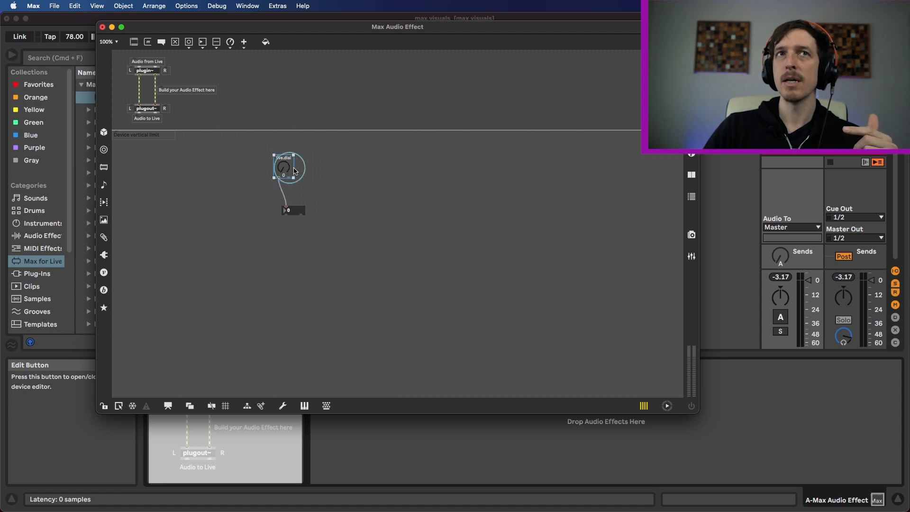
Test the dial by turning it to 36 in the locked patch, and delete the dial and number box
key("super+e")
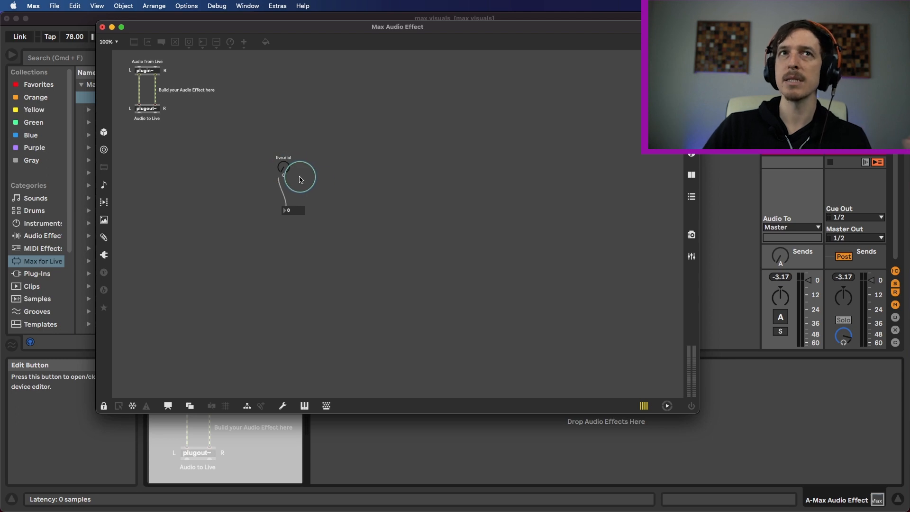
mouse_move(282, 169)
left_mouse_down()
mouse_move(283, 156)
mouse_move(287, 177)
left_mouse_up()
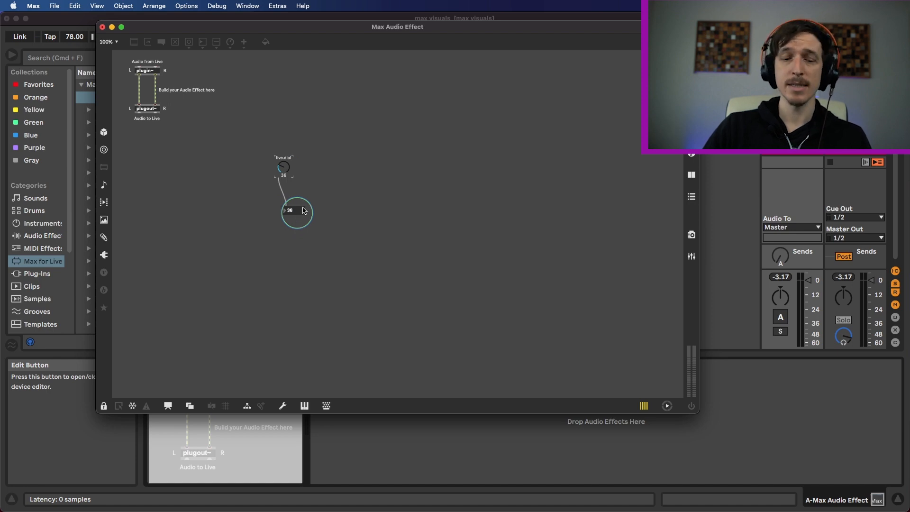
key("super+e")
left_click_drag(363, 243, 268, 159)
key("BackSpace")
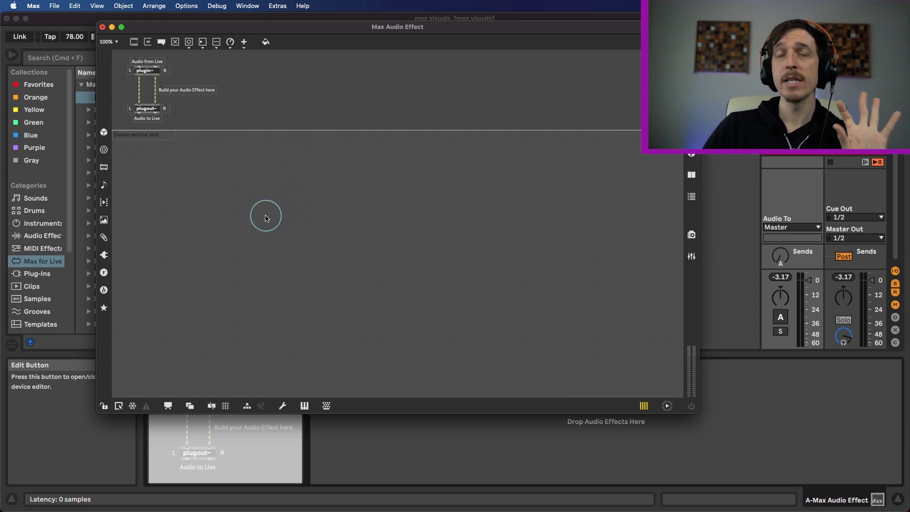
Browse the Vizzie modules and place the PLAYR video player from the INPUT category in the middle of the patch
left_click(103, 273)
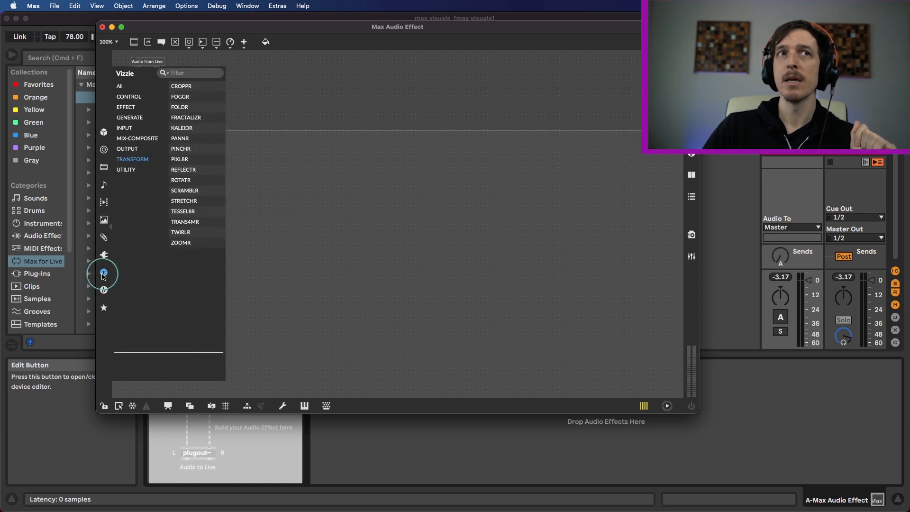
left_click(104, 273)
left_click(103, 274)
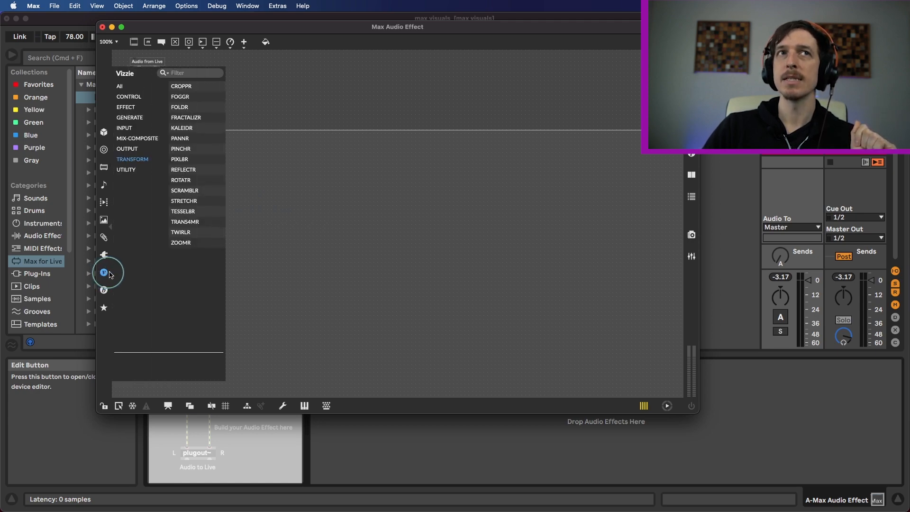
left_click(119, 86)
mouse_move(219, 101)
left_mouse_down()
mouse_move(219, 308)
mouse_move(214, 203)
mouse_move(223, 163)
mouse_move(209, 124)
mouse_move(214, 102)
left_mouse_up()
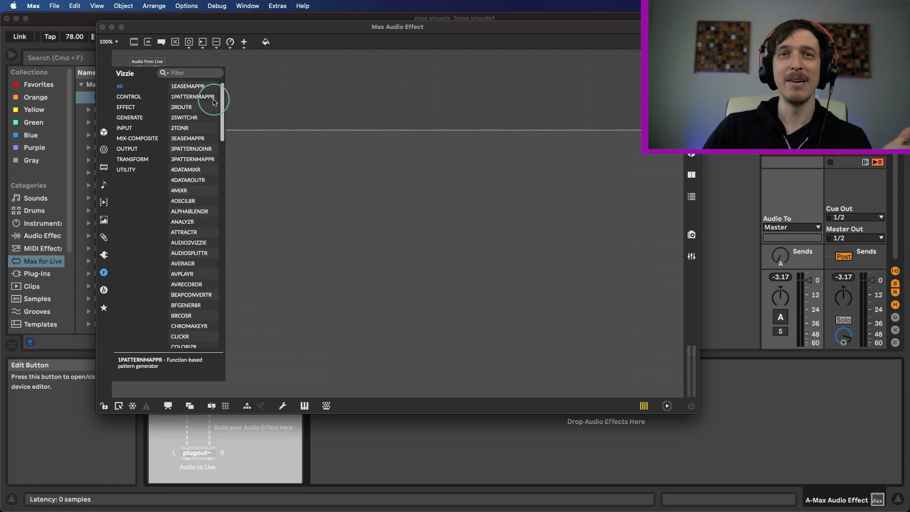
left_click_drag(221, 119, 220, 163)
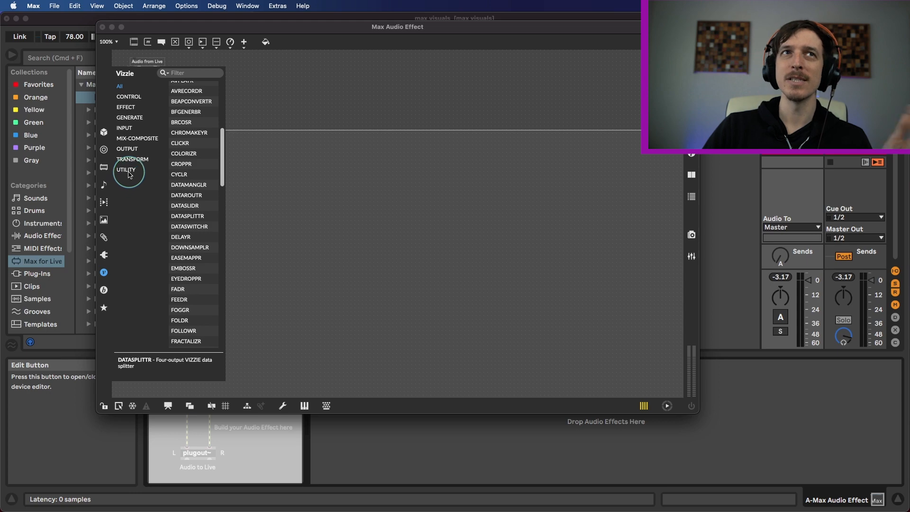
left_click(127, 130)
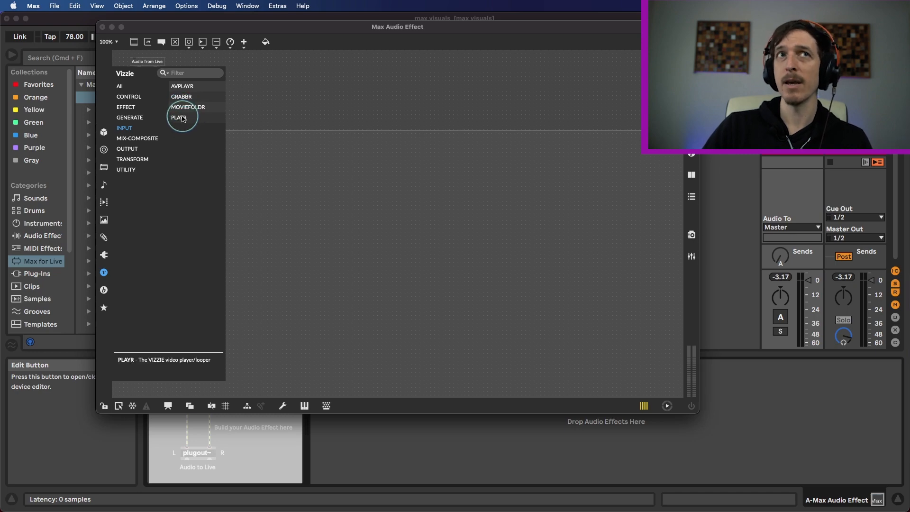
left_click(182, 117)
left_click(294, 184)
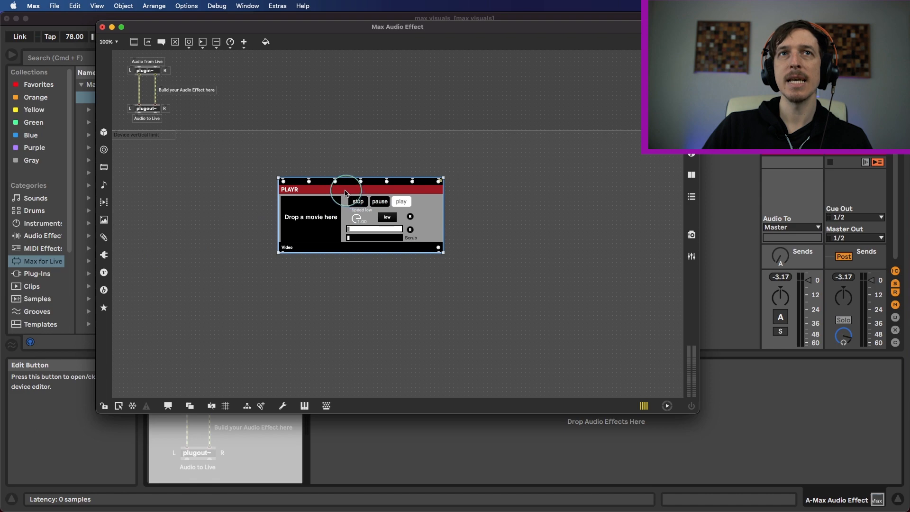
left_click_drag(346, 193, 332, 180)
Place the Vizzie PROJECTR output module below PLAYR and arrange the windows so its video window sits beside the patcher
left_click(105, 272)
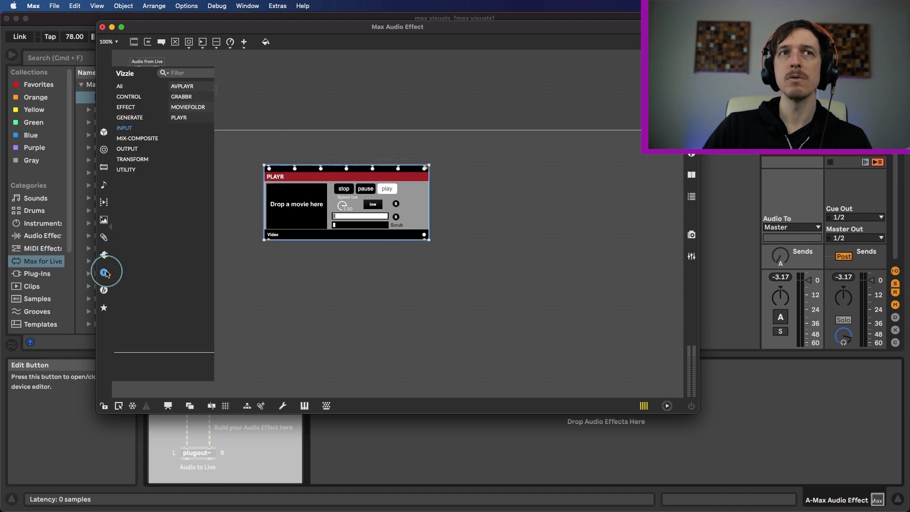
left_click(122, 150)
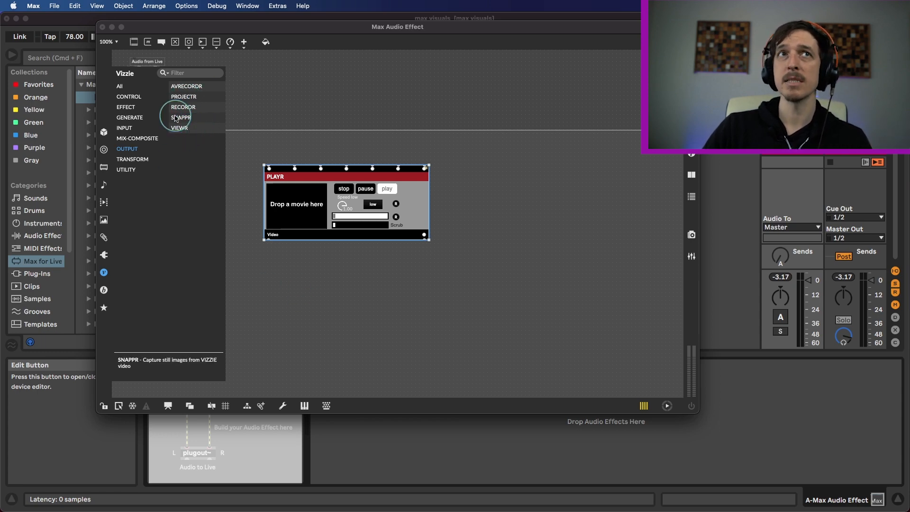
left_click(180, 101)
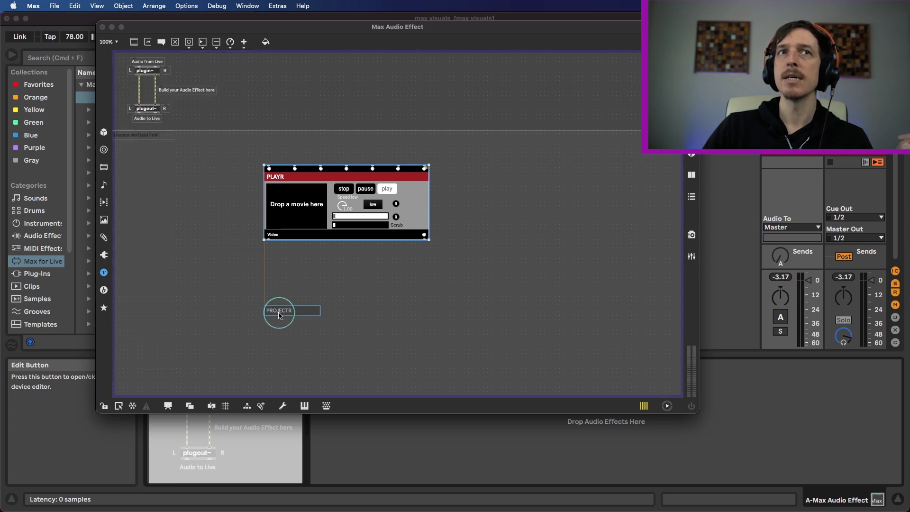
left_click(279, 310)
left_click_drag(118, 44, 85, 48)
left_click_drag(130, 30, 192, 28)
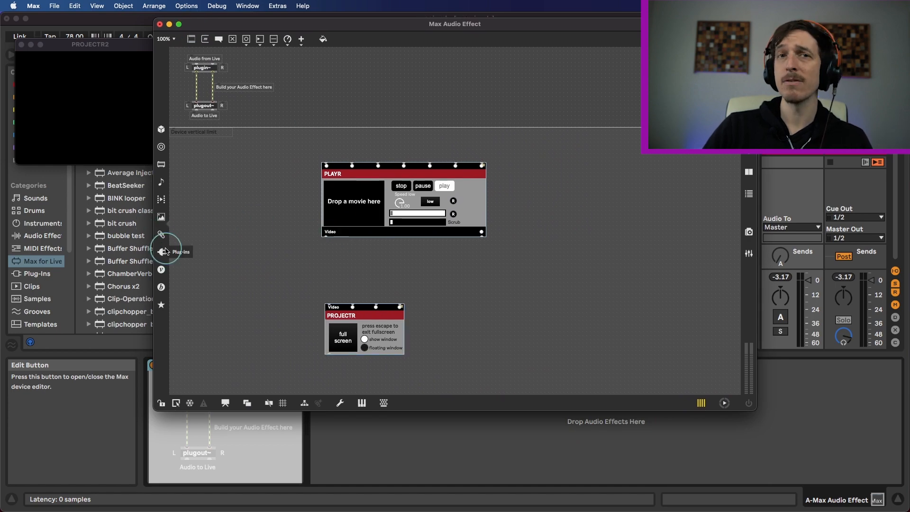
Load the built-in skateboarder video clip into PLAYR and play it
left_click(162, 204)
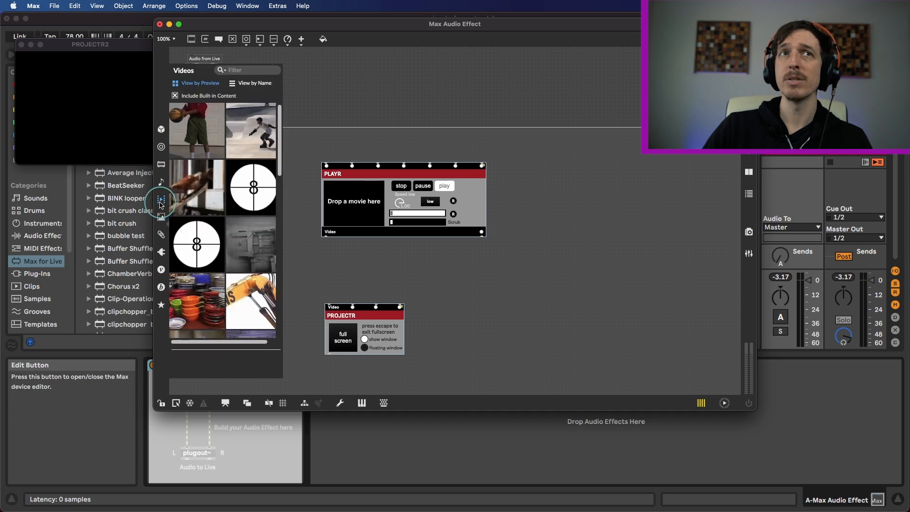
left_click_drag(253, 118, 338, 199)
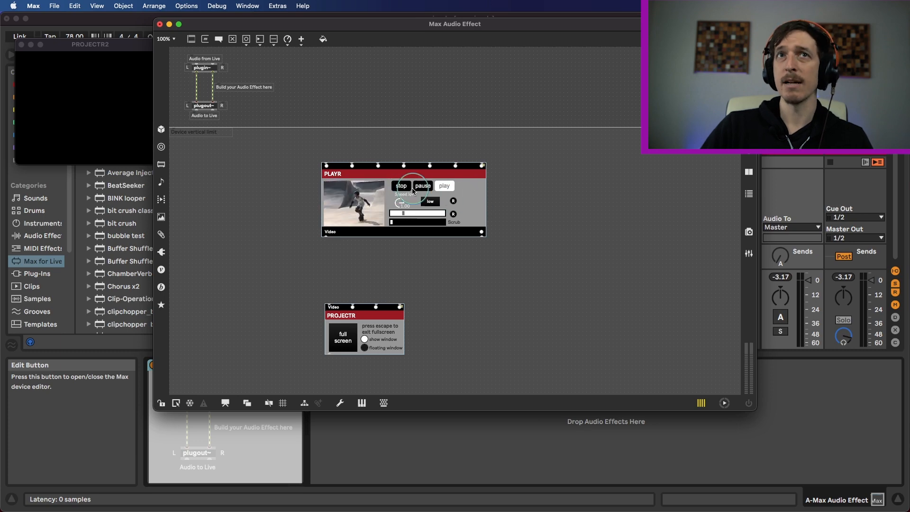
left_click(445, 185)
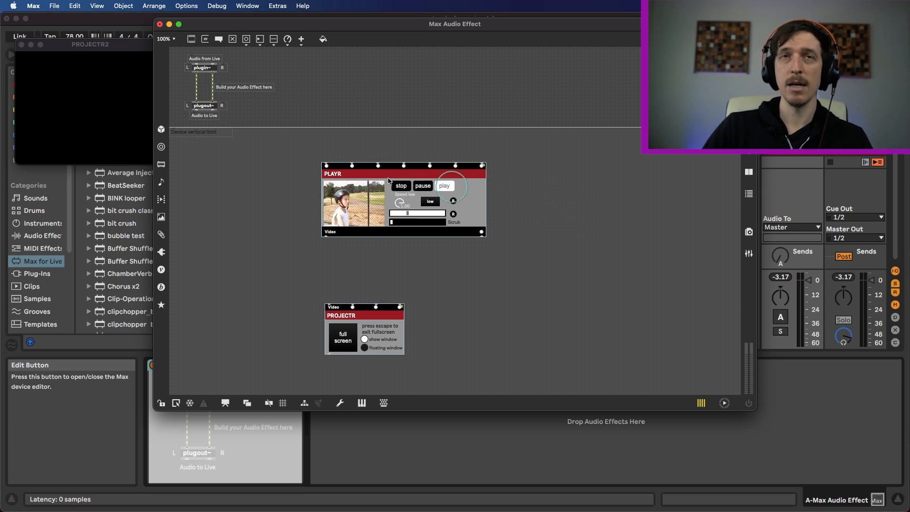
Try PLAYR's playback speed in the locked patch and connect its video output to PROJECTR's video input
left_click(551, 199, "super")
left_click(401, 185)
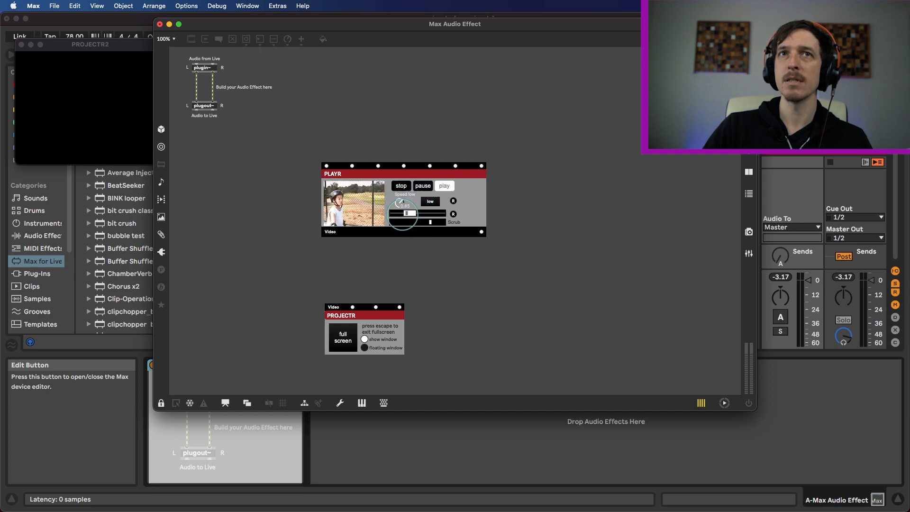
left_click(548, 215, "super")
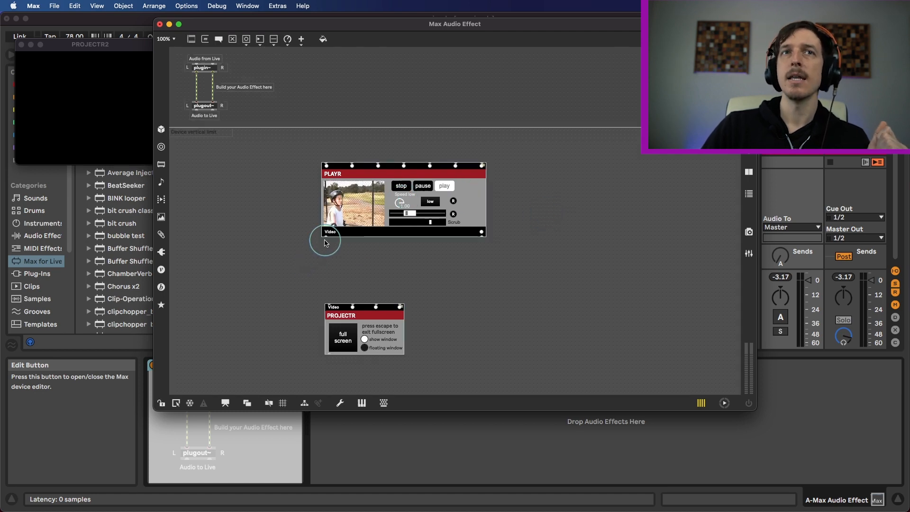
left_click_drag(327, 240, 330, 306)
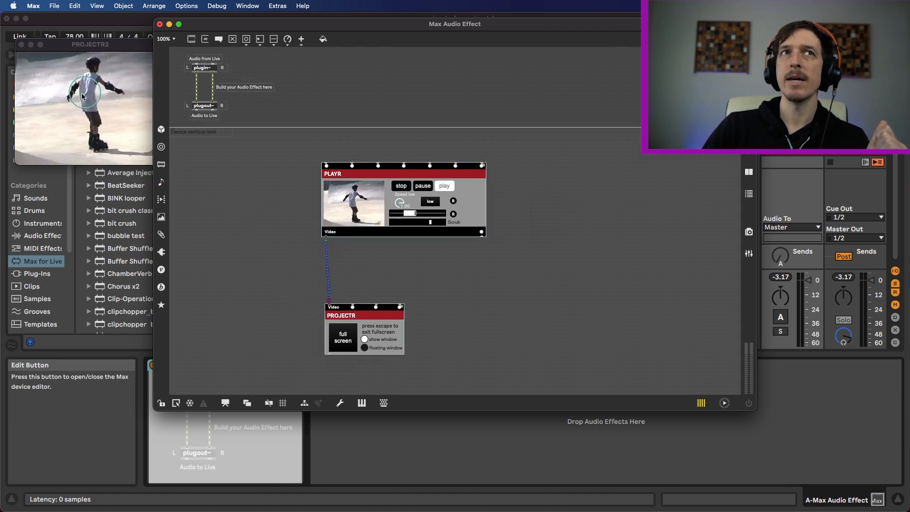
key("super+e")
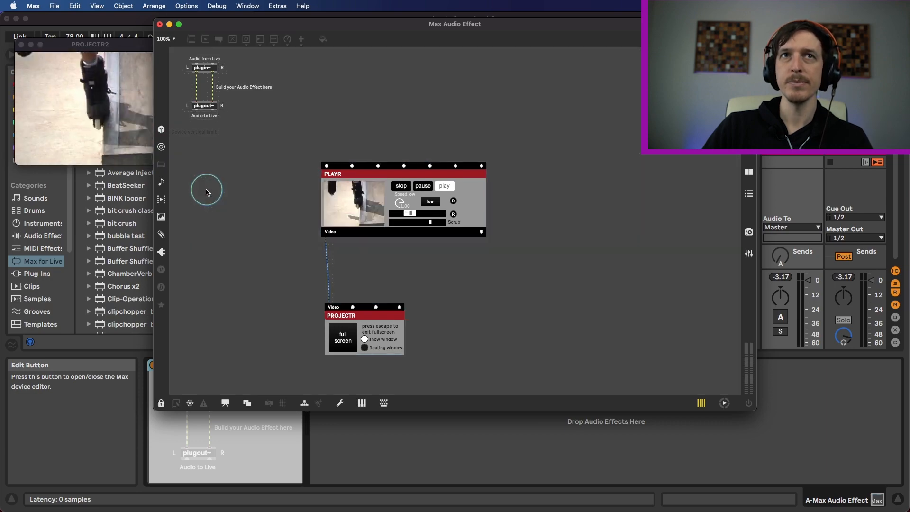
key("super+e")
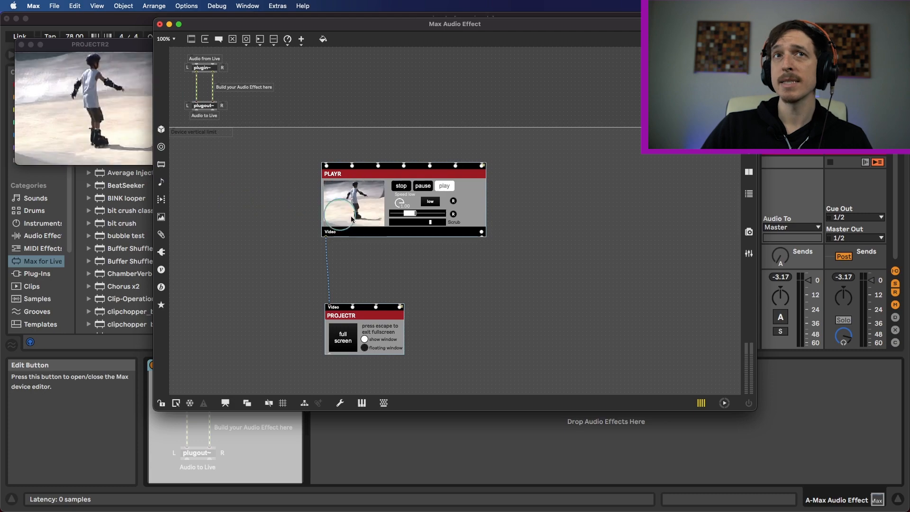
Replace the cable between PLAYR and PROJECTR with an EMBOSSR effect module wired between them through their video ports
left_click_drag(468, 192, 463, 163)
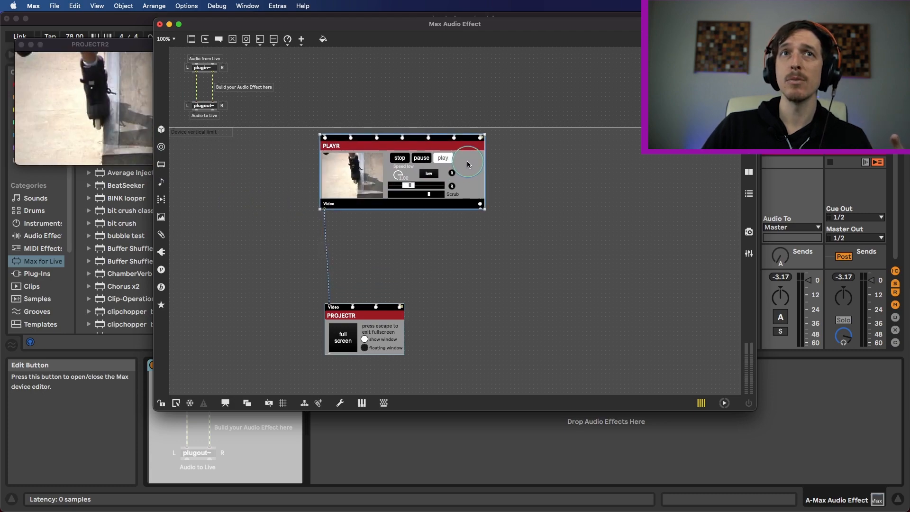
left_click(328, 262)
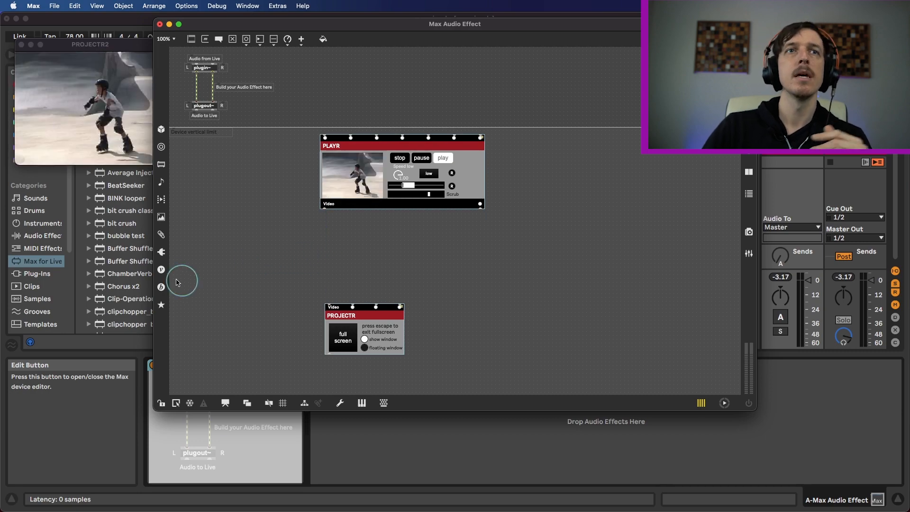
left_click(161, 269)
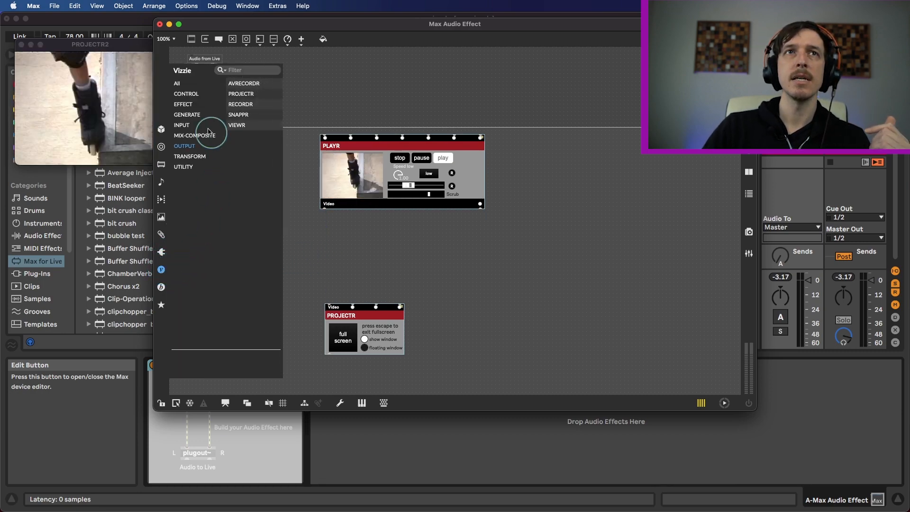
left_click(187, 104)
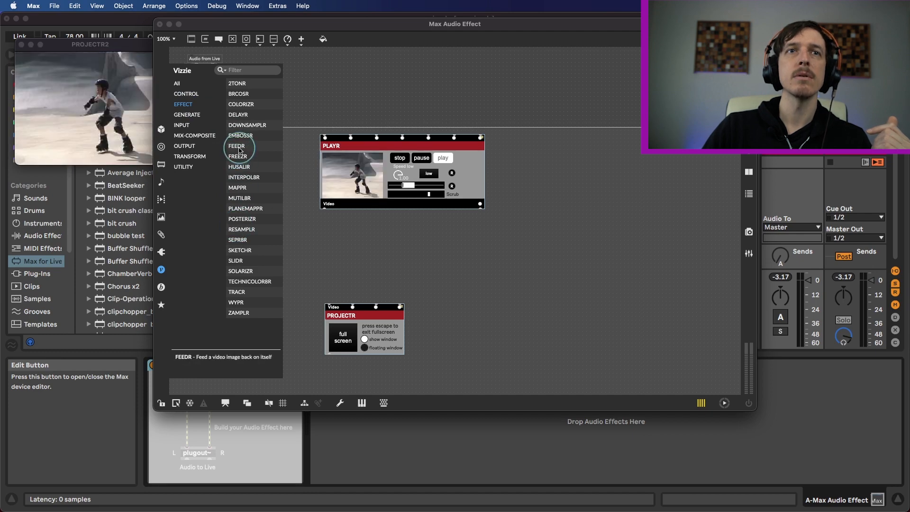
left_click_drag(240, 139, 350, 250)
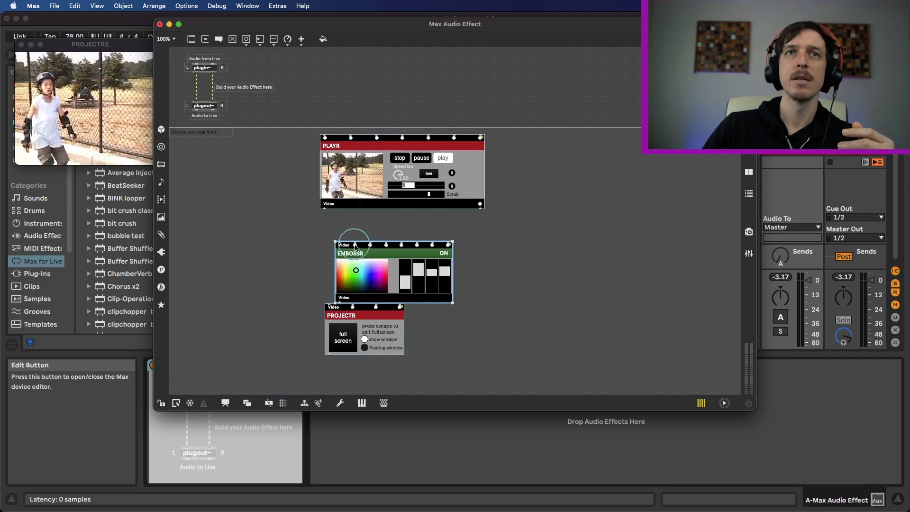
left_click_drag(354, 244, 346, 228)
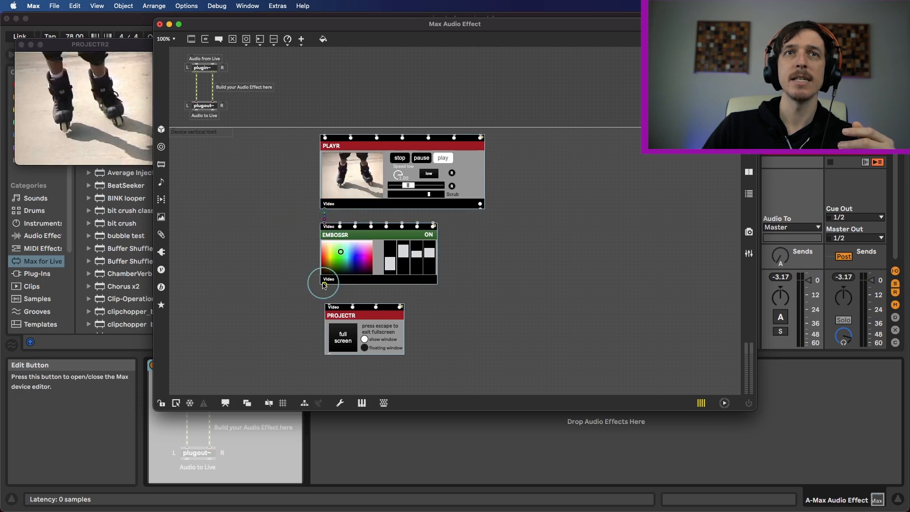
left_click_drag(325, 226, 325, 227)
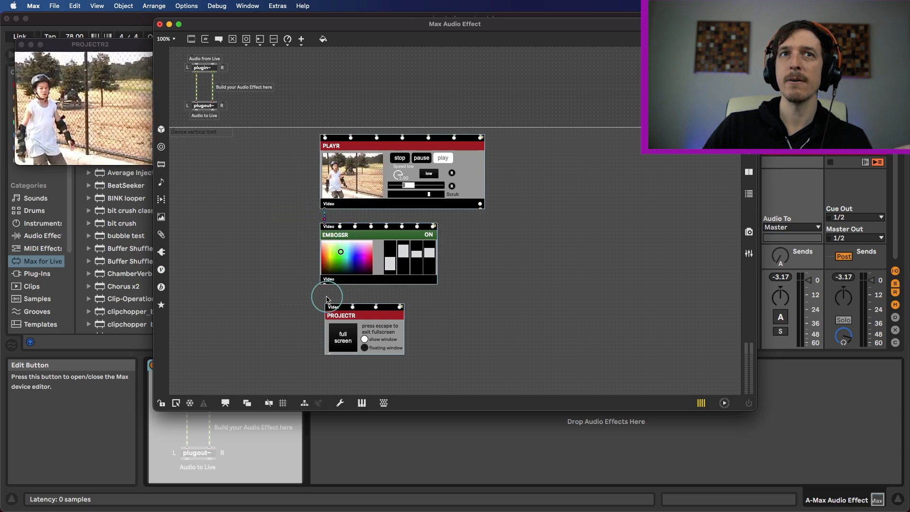
left_click_drag(325, 283, 325, 302)
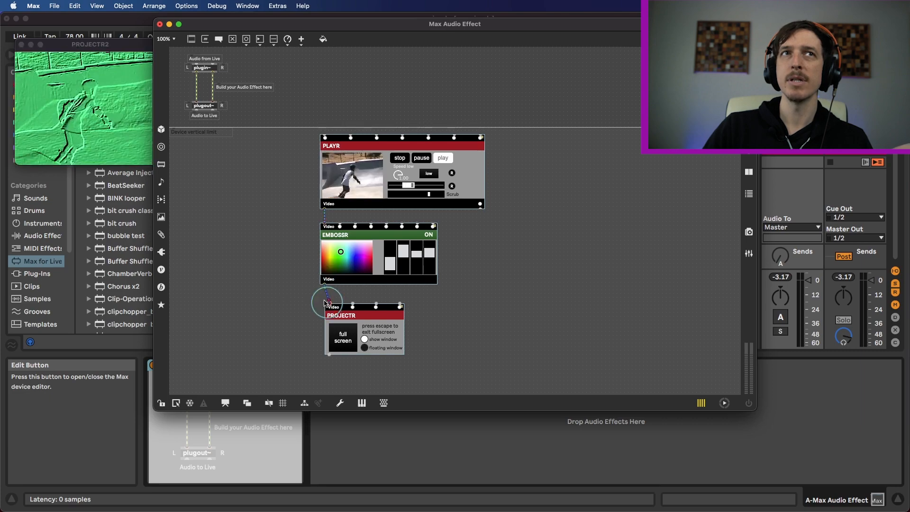
Shift EMBOSSR's colour from green towards teal and adjust its first two sliders in the locked patch
left_click(346, 256)
left_click(530, 267)
key("super+e")
left_click(360, 261)
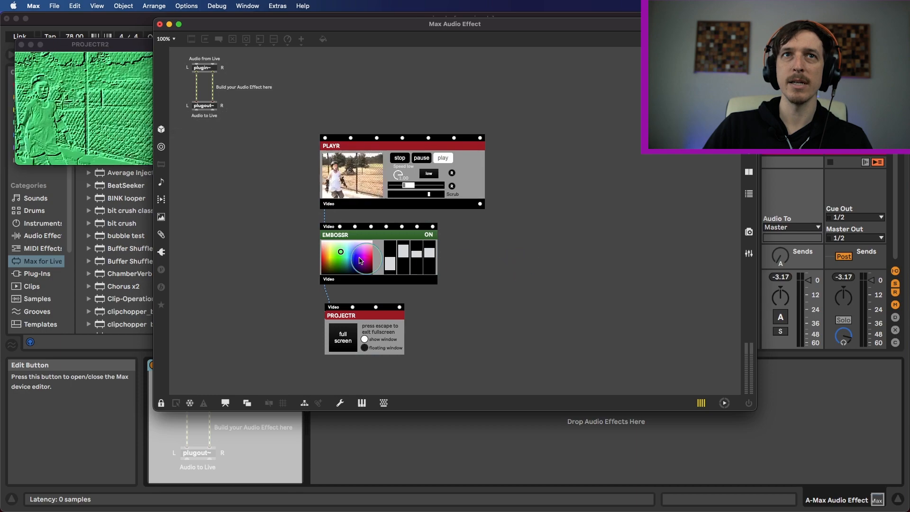
mouse_move(335, 265)
left_mouse_down()
mouse_move(390, 246)
mouse_move(403, 258)
mouse_move(415, 255)
left_mouse_up()
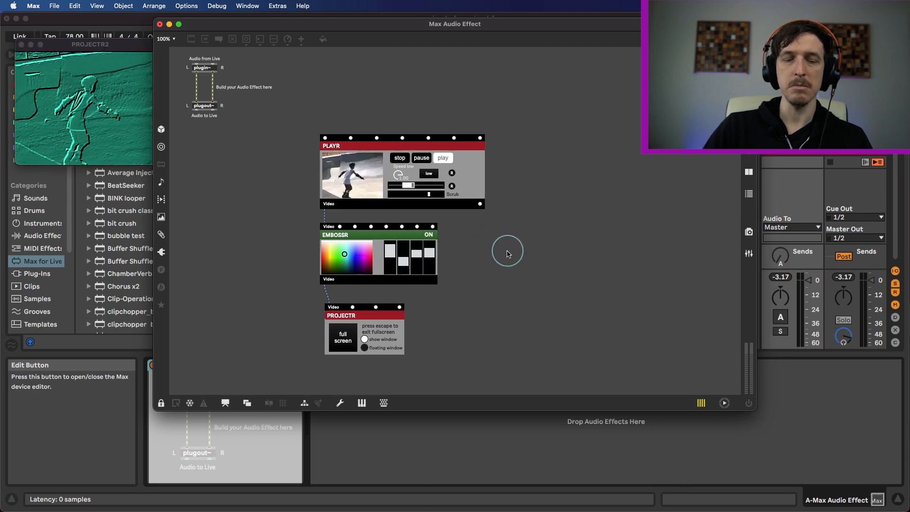
Delete the PLAYR and EMBOSSR modules together, keeping only PROJECTR
key("super+e")
left_click_drag(529, 270, 349, 193)
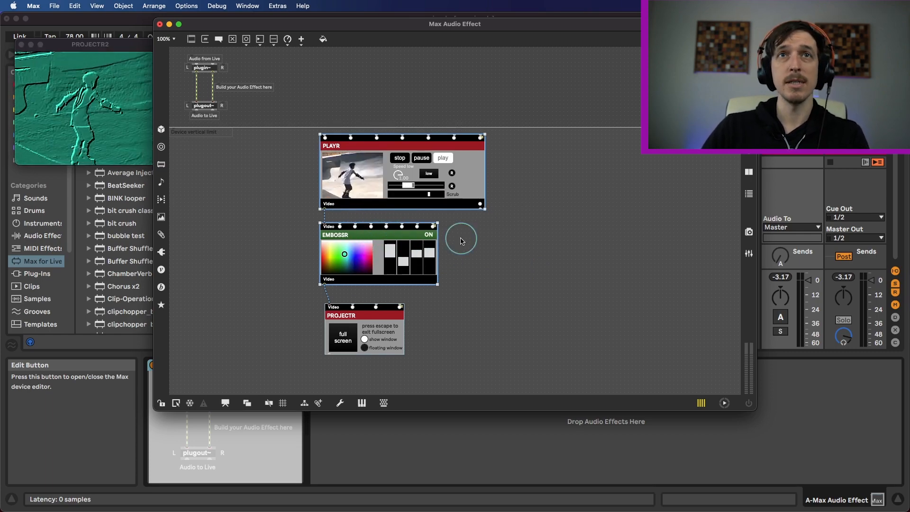
key("BackSpace")
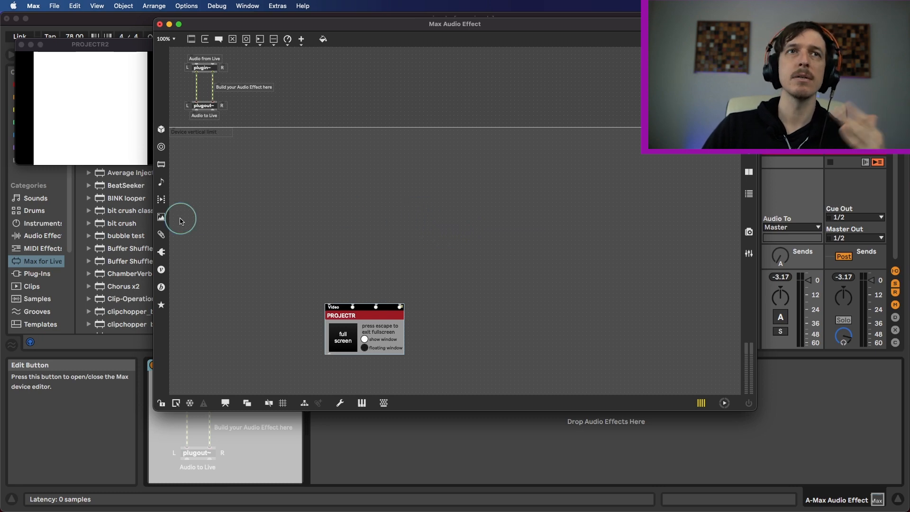
Place the 1PATTERNMAPPR module from the Vizzie GENERATE category above PROJECTR and connect its video output to PROJECTR
left_click(161, 270)
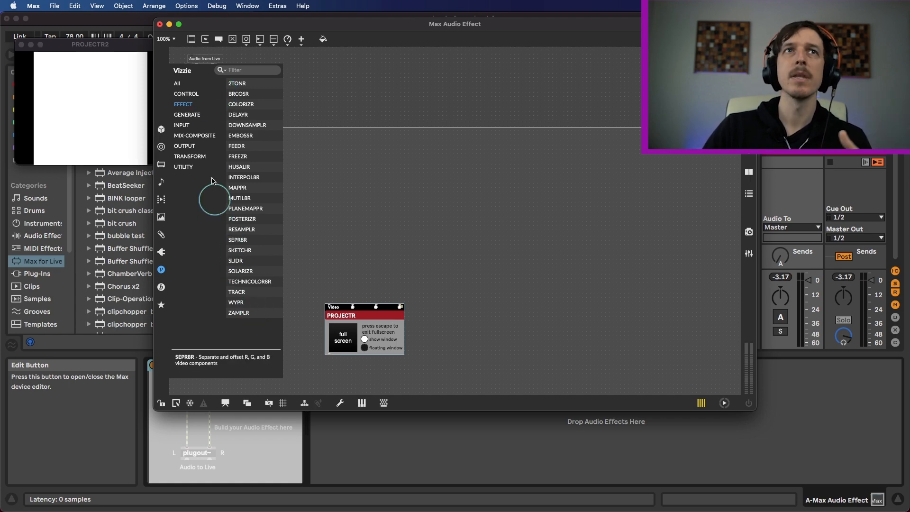
left_click(186, 116)
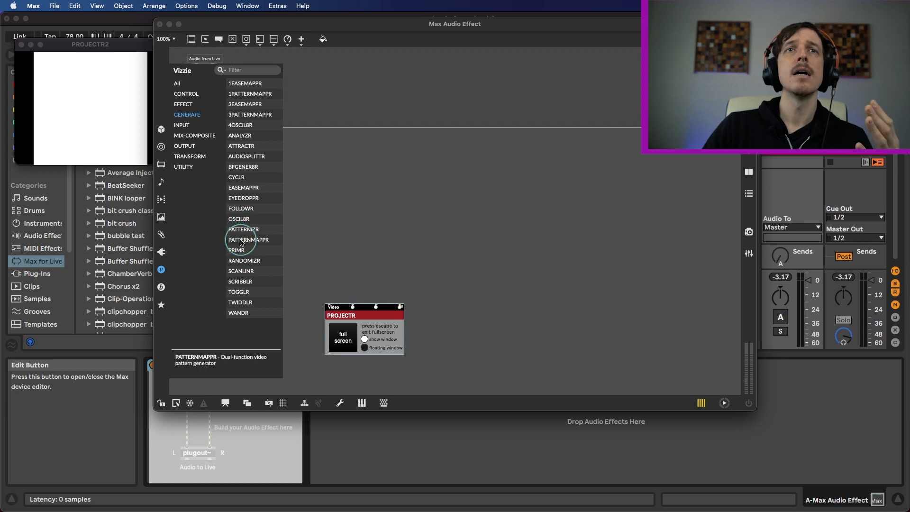
left_click_drag(232, 93, 317, 147)
left_click_drag(321, 217, 329, 306)
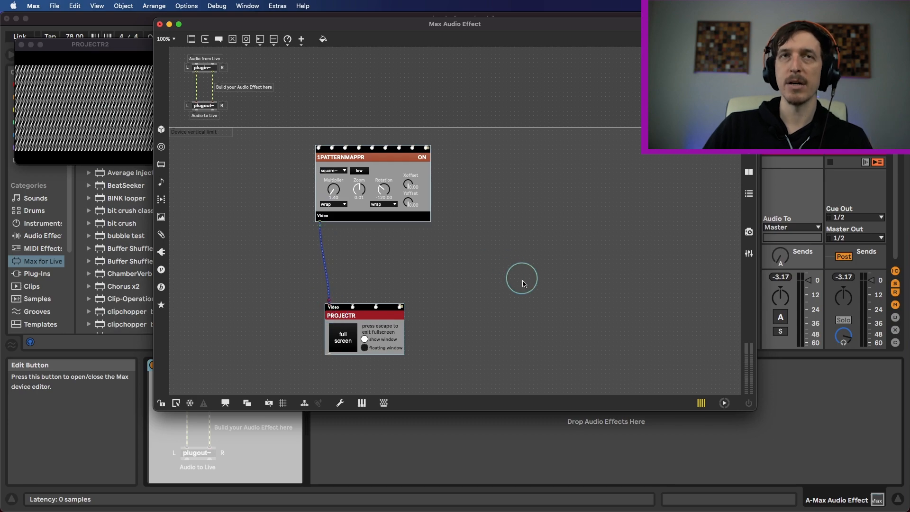
Set 1PATTERNMAPPR's function to tan~, multiplier to about 3.15, zoom to about -0.78 and rotation to about -46, and adjust its X offset
key("super+e")
left_click_drag(334, 193, 404, 175)
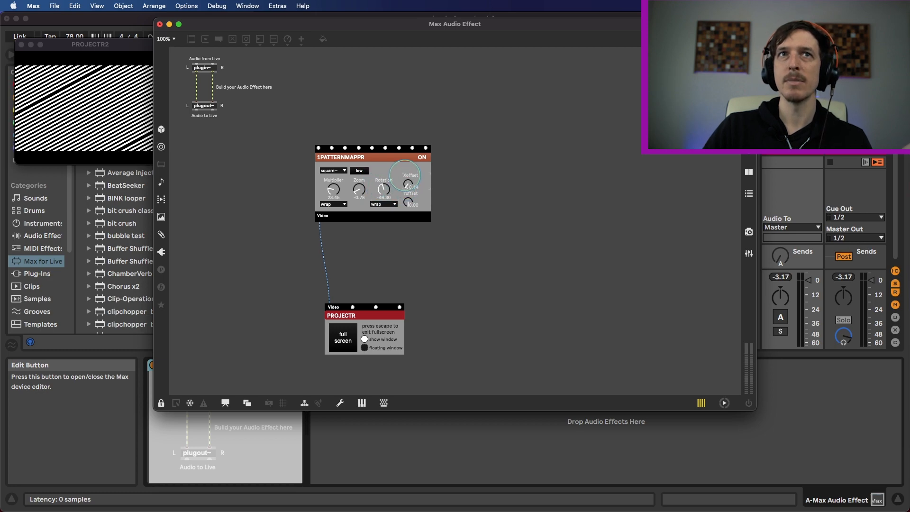
left_click(341, 171)
left_click(339, 173)
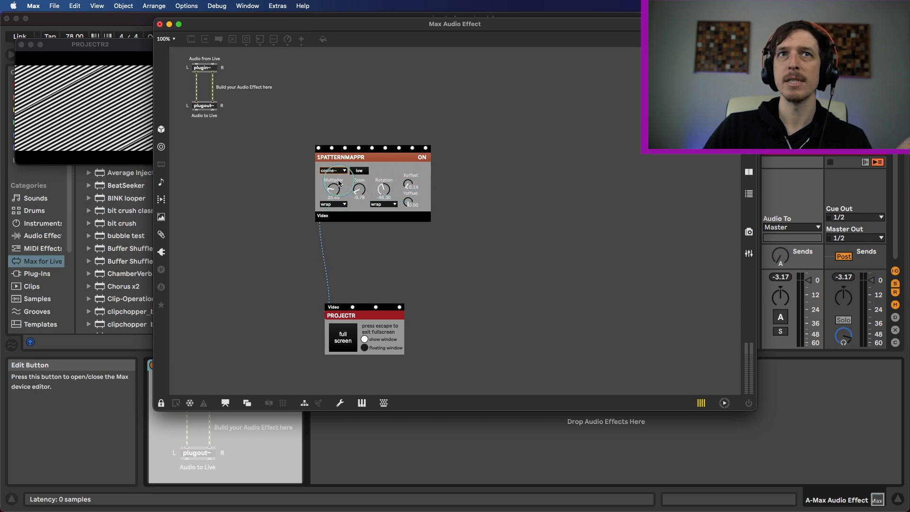
left_click(338, 172)
left_click(333, 233)
left_click_drag(332, 192, 341, 218)
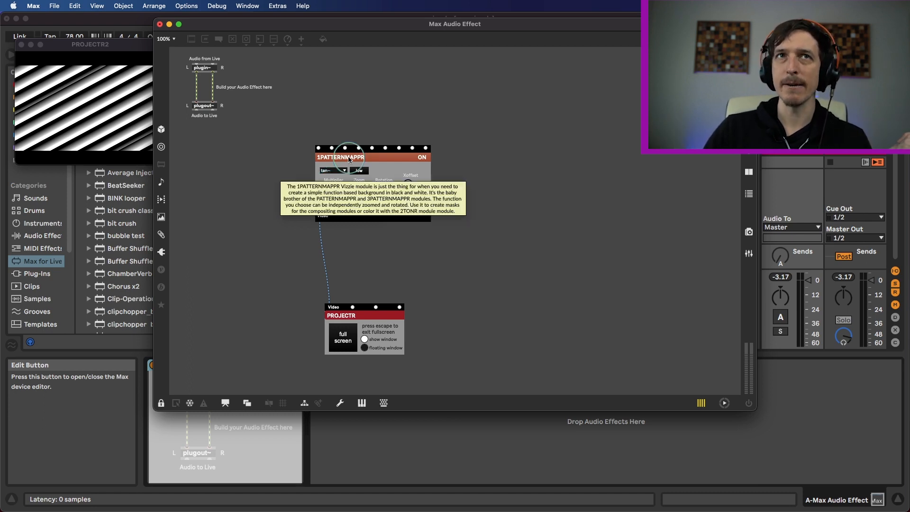
Replace the cable between 1PATTERNMAPPR and PROJECTR with a MUTIL8R effect module wired between them
key("super+e")
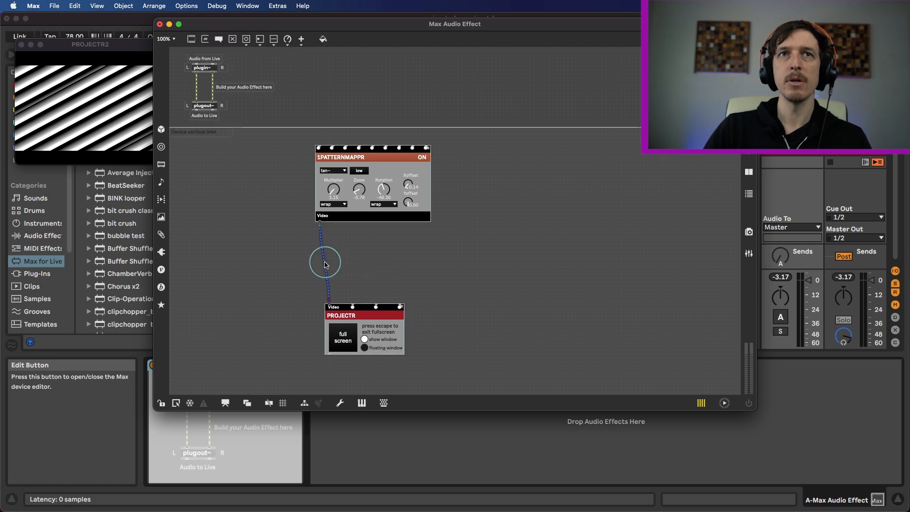
key("BackSpace")
left_click_drag(389, 170, 391, 149)
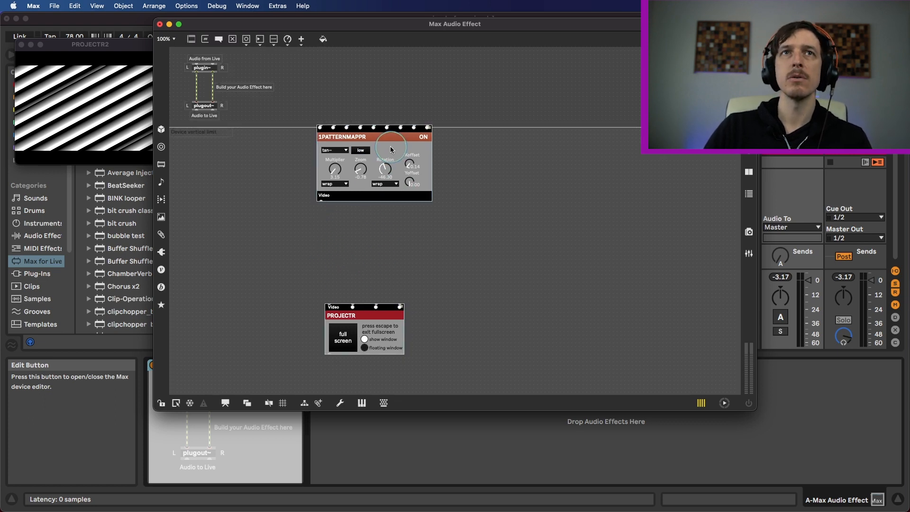
left_click(161, 269)
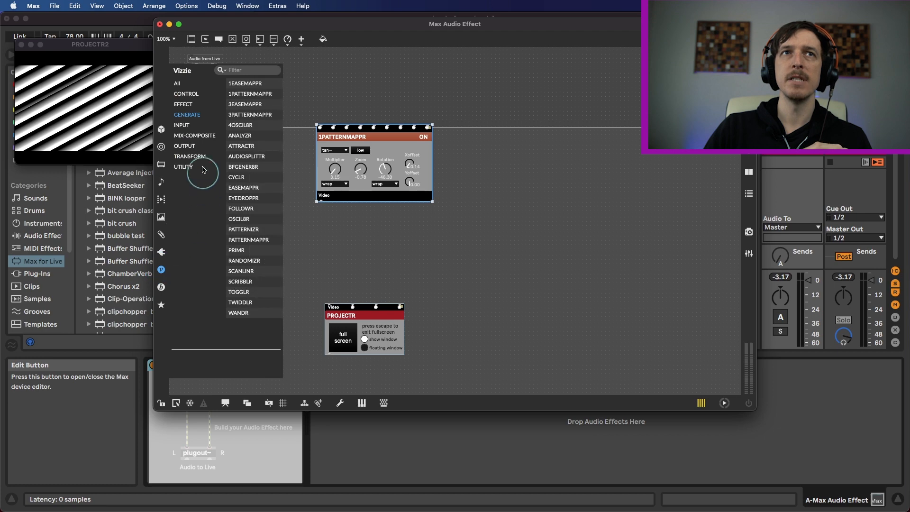
left_click(183, 105)
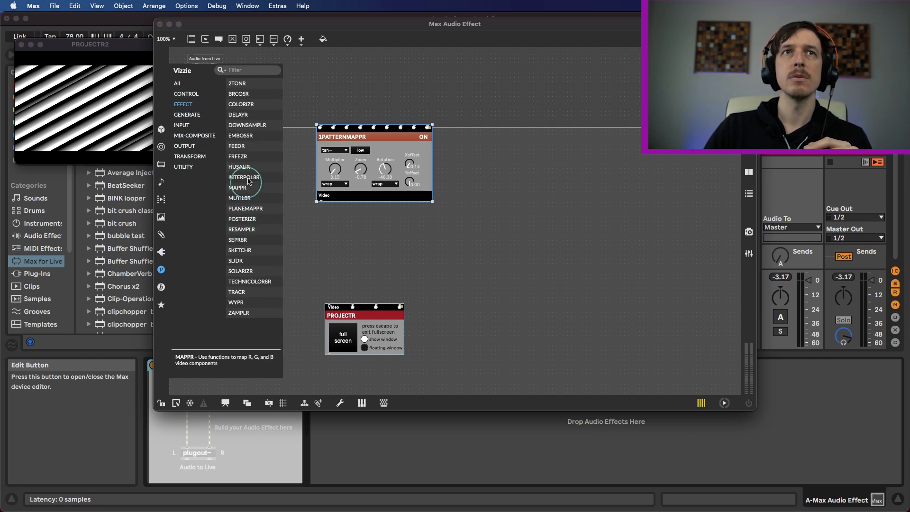
left_click_drag(242, 201, 338, 229)
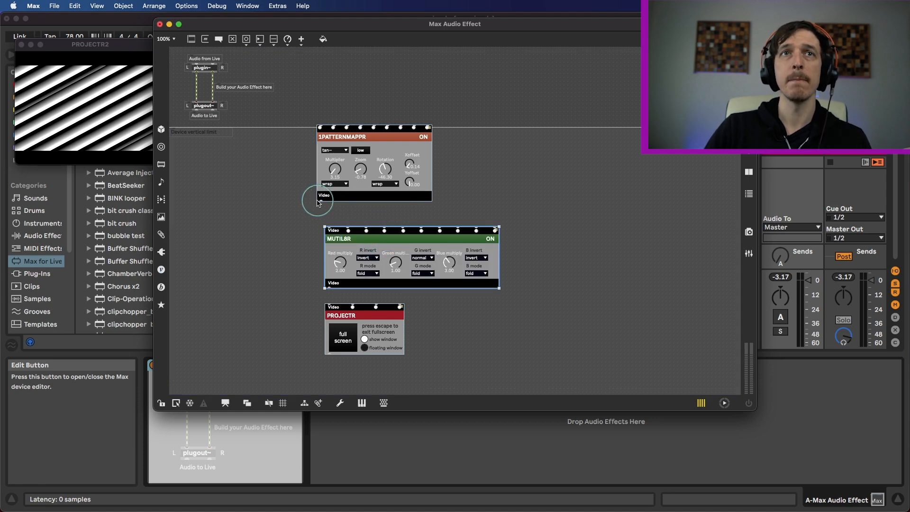
left_click_drag(318, 203, 329, 228)
left_click_drag(329, 287, 329, 305)
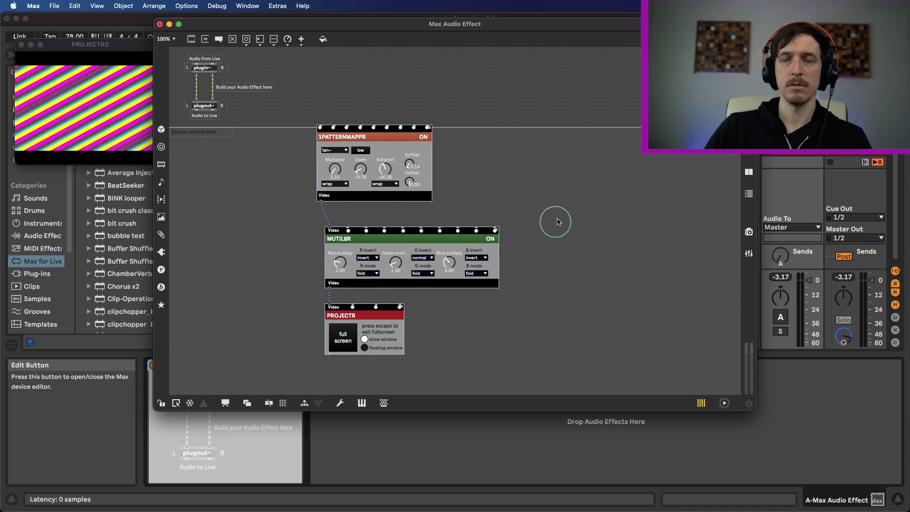
Set MUTIL8R's R invert option to normal and adjust its red and green multiply amounts in the locked patch
key("super+e")
left_click_drag(391, 266, 341, 273)
left_click(368, 257)
left_click(368, 274)
left_click(368, 266)
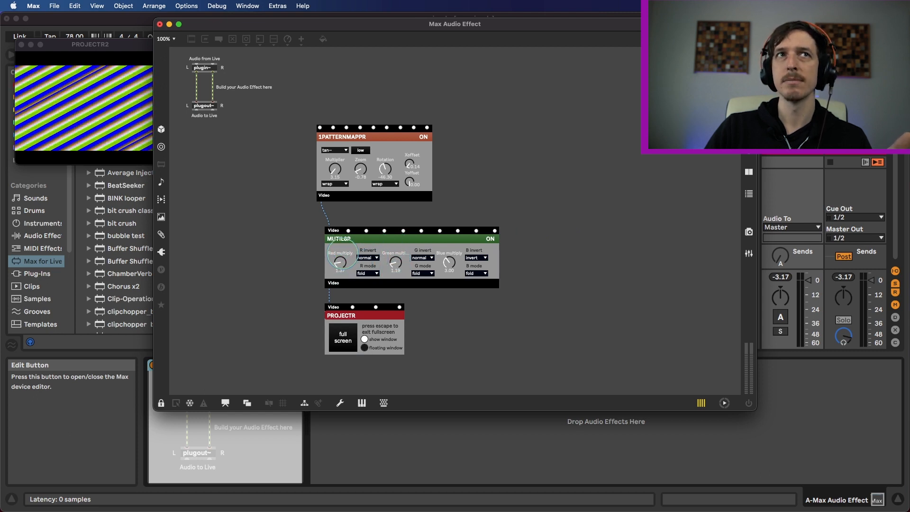
left_click_drag(340, 264, 342, 249)
Set 1PATTERNMAPPR's multiplier to about 7.87, zoom to -1.00 and rotation to about -137, and unlock the patch
left_click_drag(334, 168, 403, 162)
key("super+e")
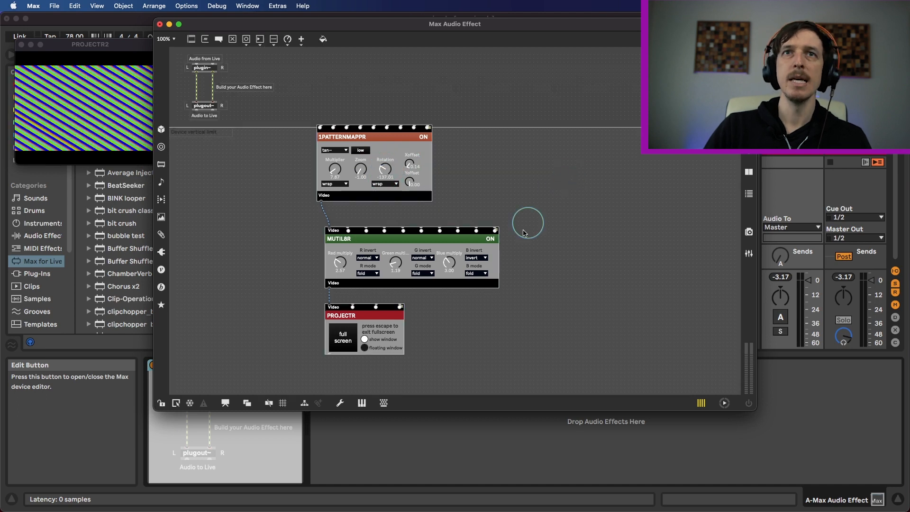
Make room below MUTIL8R, remove its cable to PROJECTR and place the KALEIDR module from the TRANSFORM category between them
left_click_drag(490, 259, 481, 242)
left_click_drag(397, 331, 388, 362)
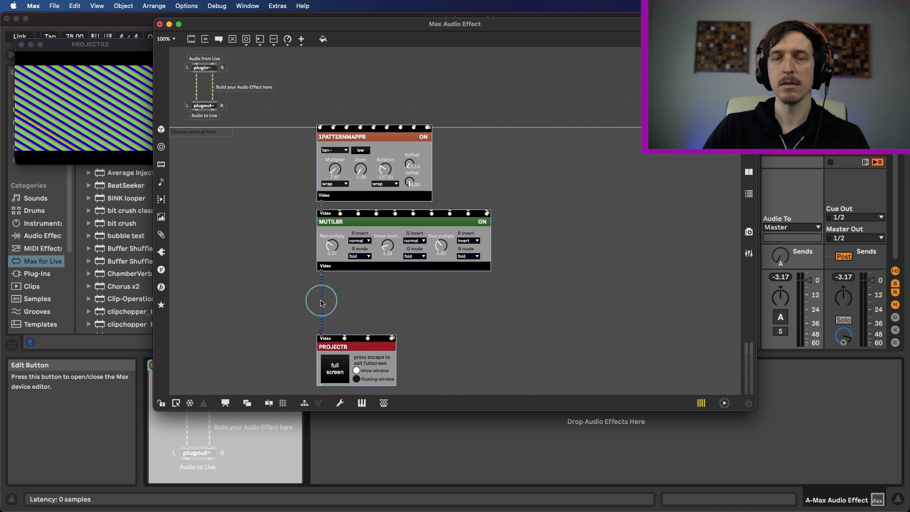
left_click(161, 269)
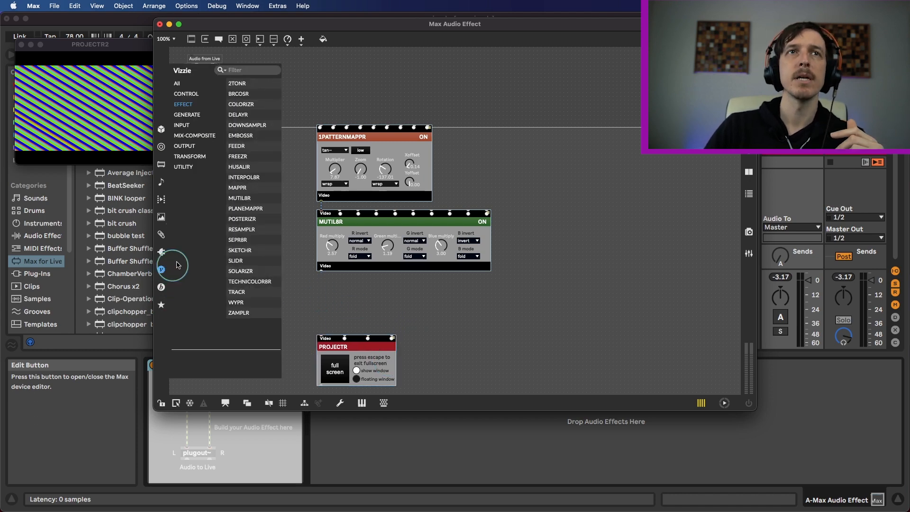
left_click(192, 157)
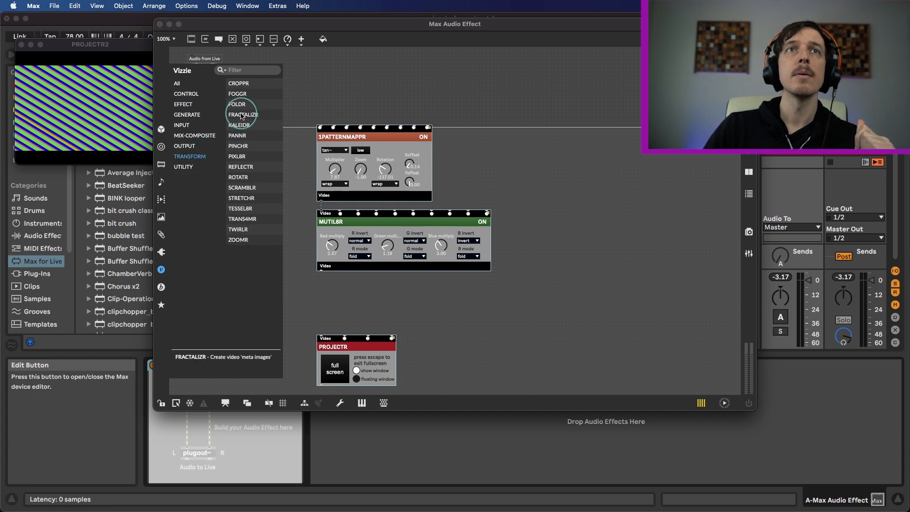
left_click_drag(241, 127, 337, 296)
left_click_drag(378, 373, 381, 392)
Align KALEIDR under MUTIL8R and connect the video from MUTIL8R into KALEIDR and from KALEIDR into PROJECTR
left_click_drag(321, 270, 331, 297)
left_click(336, 306)
left_click_drag(324, 341, 323, 356)
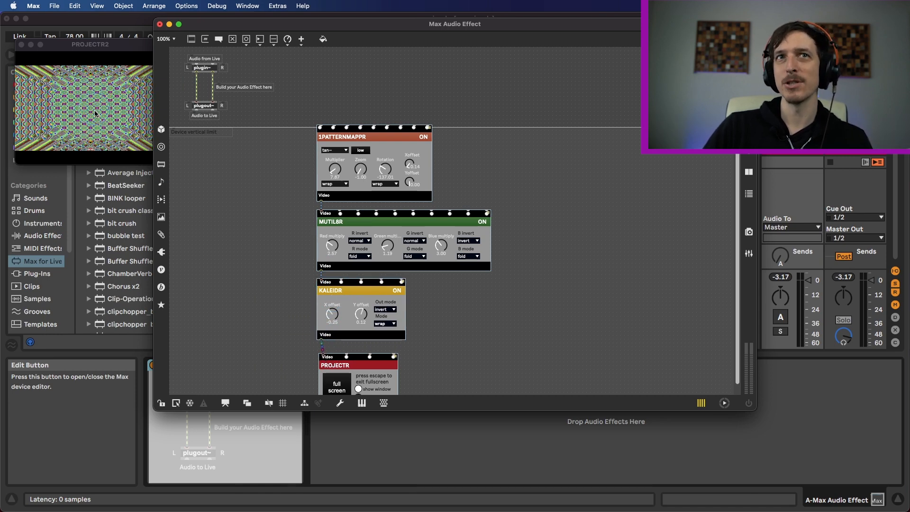
Lock the patch, then set MUTIL8R's red multiply to about 1.31 and KALEIDR's X offset to about -0.60 and Y offset to -0.39
key("super+e")
left_click_drag(330, 243, 332, 261)
left_click_drag(332, 313, 365, 337)
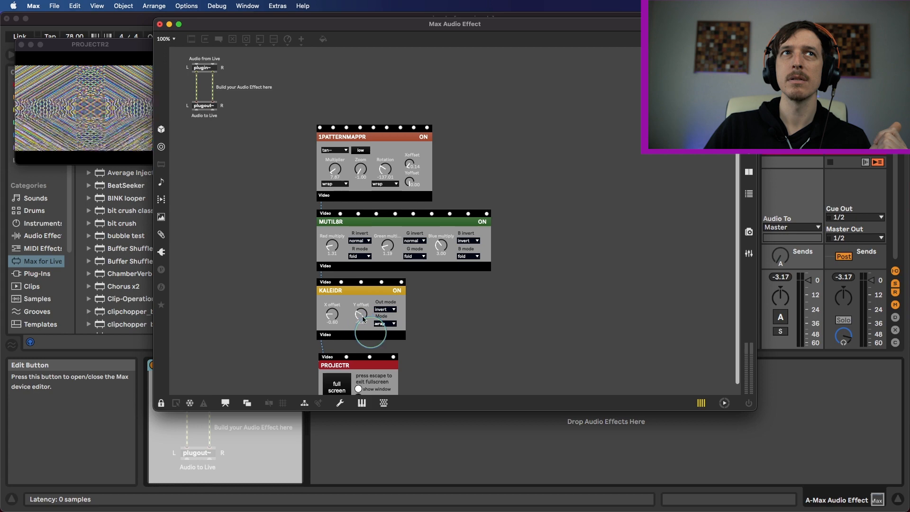
Set 1PATTERNMAPPR's multiplier to about 0.79, zoom to -0.24 and rotation to about -34.96, and adjust its Xoffset
left_click_drag(334, 170, 361, 174)
left_click_drag(287, 24, 301, 27)
left_click_drag(395, 175, 423, 174)
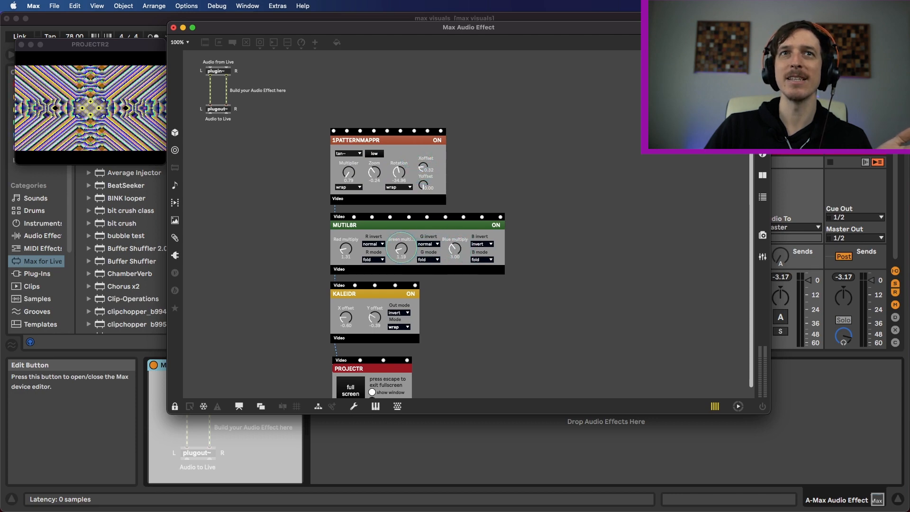
Set MUTIL8R's green multiply to about 2.57 and KALEIDR's X offset to about 0.06 and Y offset to -0.50
left_click_drag(400, 247, 396, 236)
left_click_drag(345, 319, 338, 297)
left_click_drag(378, 320, 377, 323)
Switch 1PATTERNMAPPR's pattern type to cosine+ and unlock the patch
left_click(348, 153)
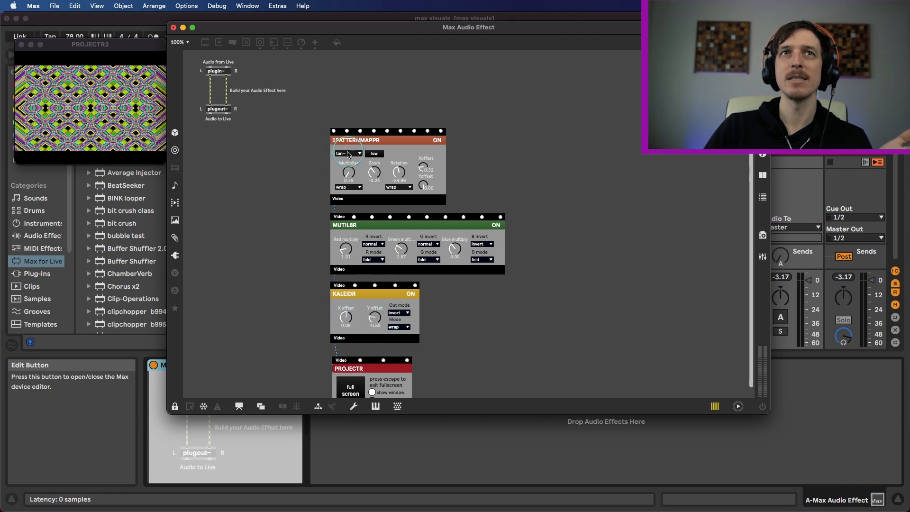
left_click(343, 176)
left_click(342, 184)
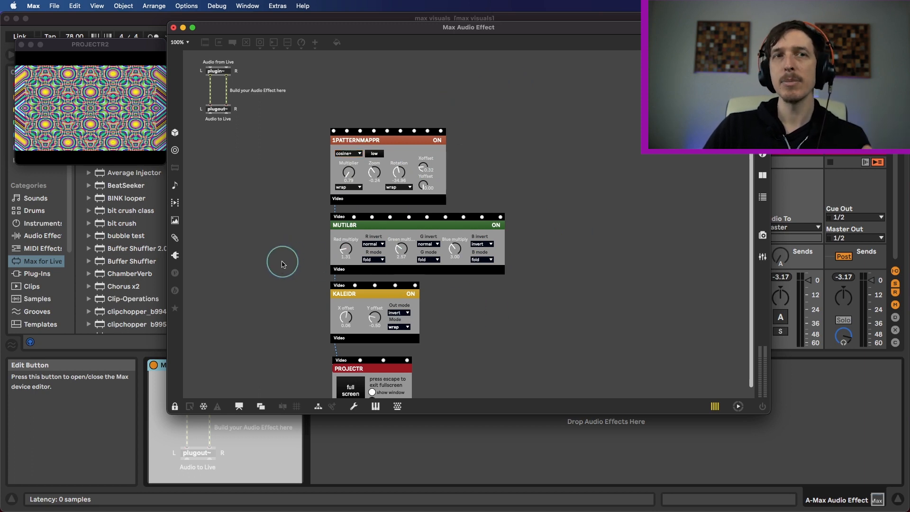
key("super+e")
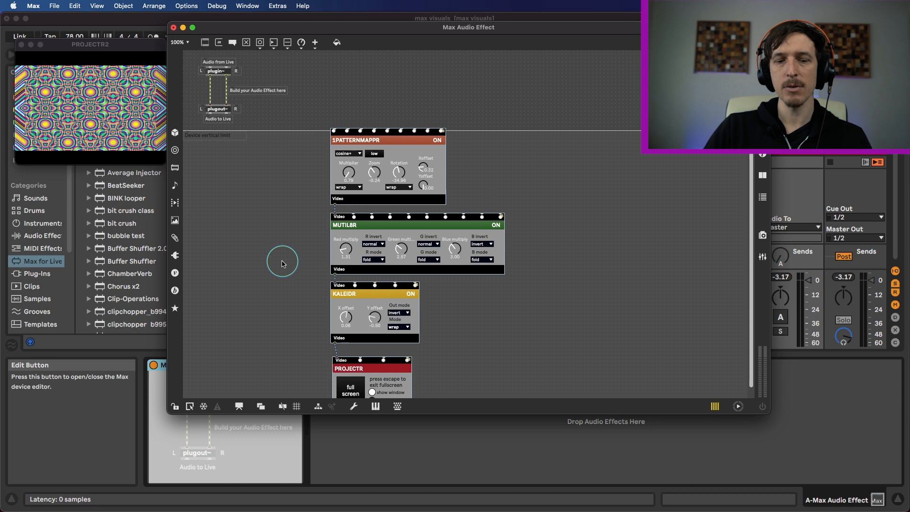
Save the device as "vizzie test", replacing the existing file of that name
key("super+s")
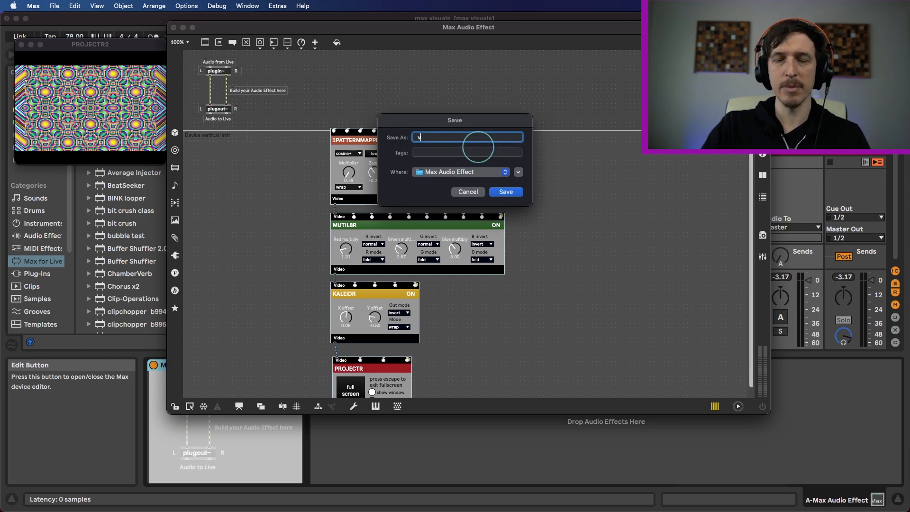
type("vizzie test")
key("Return")
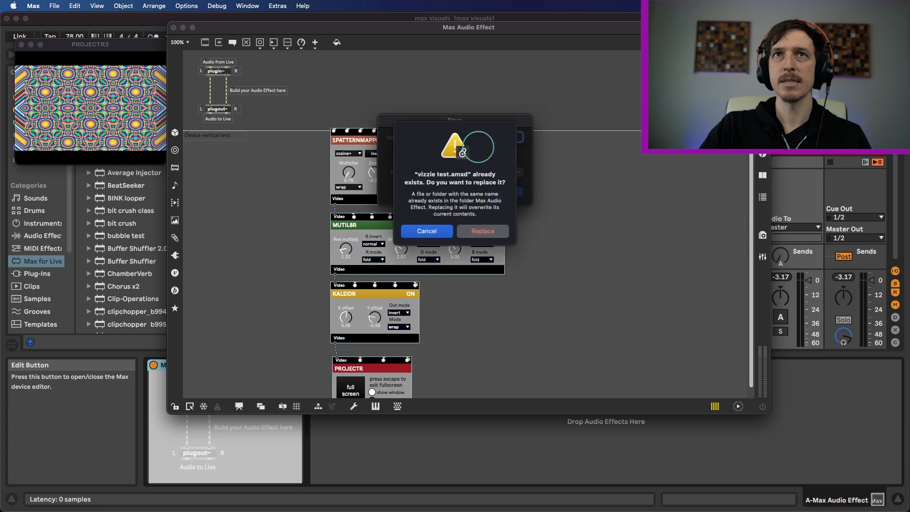
left_click(471, 238)
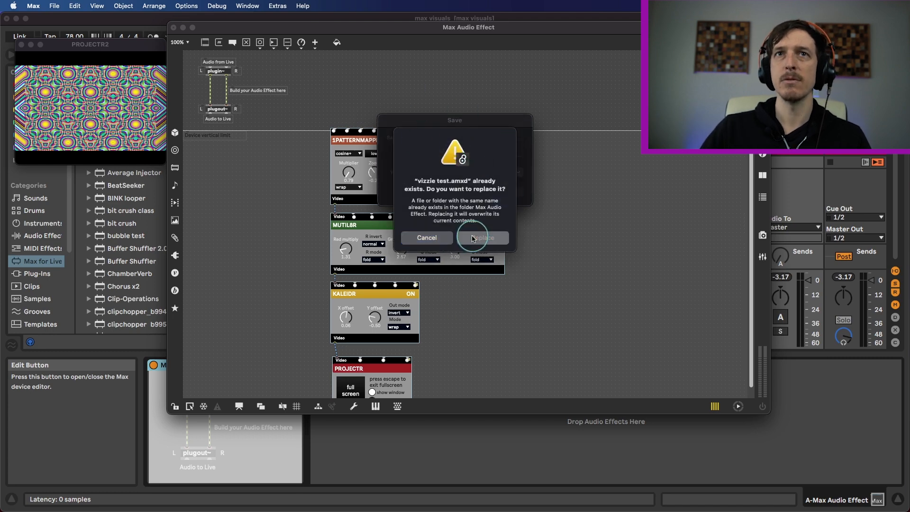
left_click(506, 192)
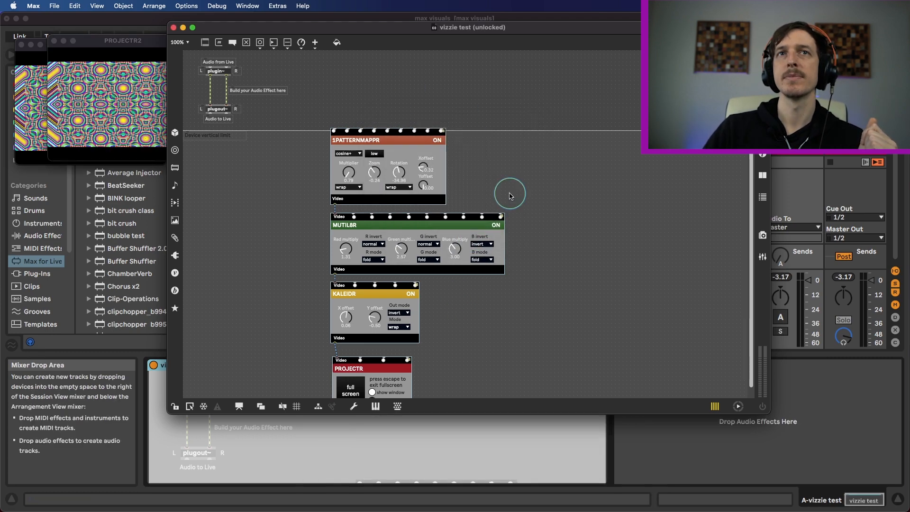
Close the patch editor, check the vizzie test device's layout in Live and reopen the device for editing
left_click(174, 28)
left_click(300, 428)
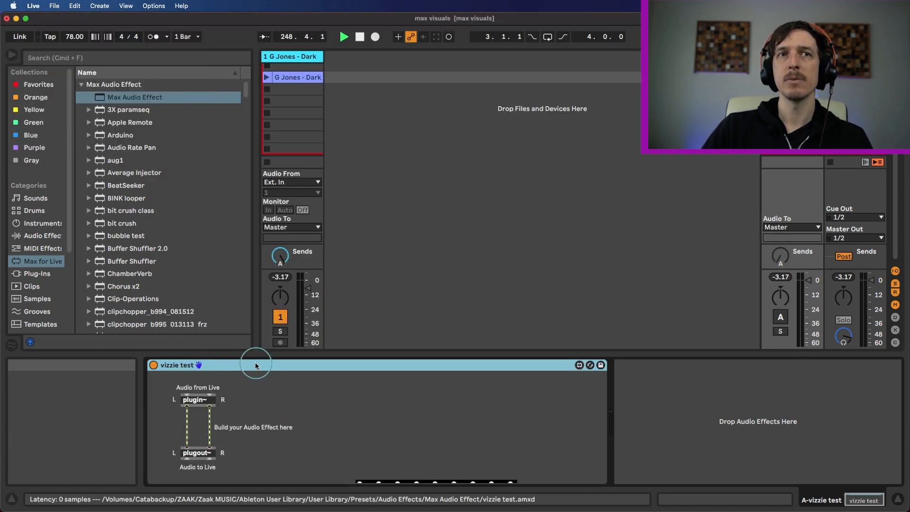
left_click(259, 373)
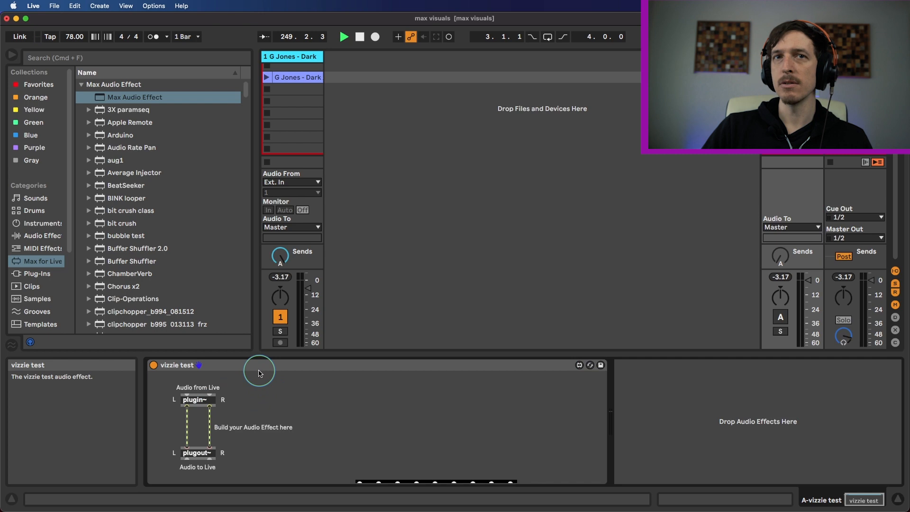
left_click(259, 371)
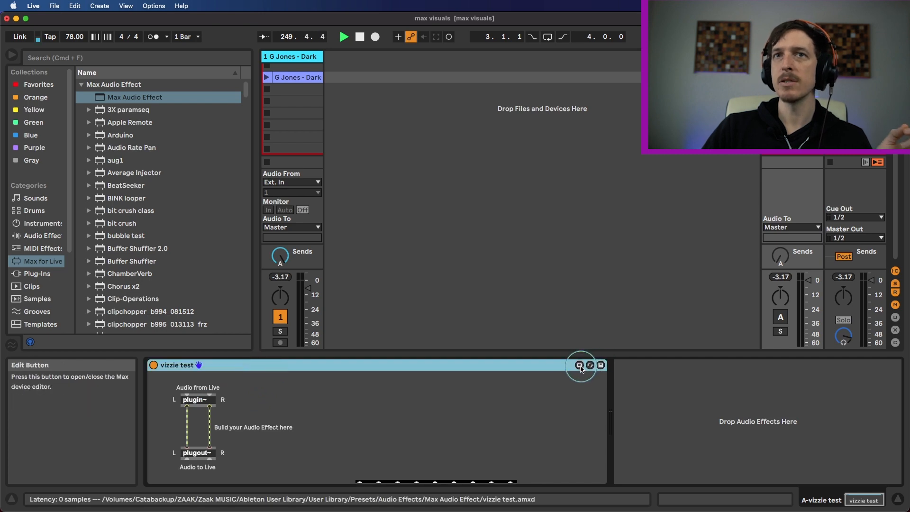
left_click(580, 366)
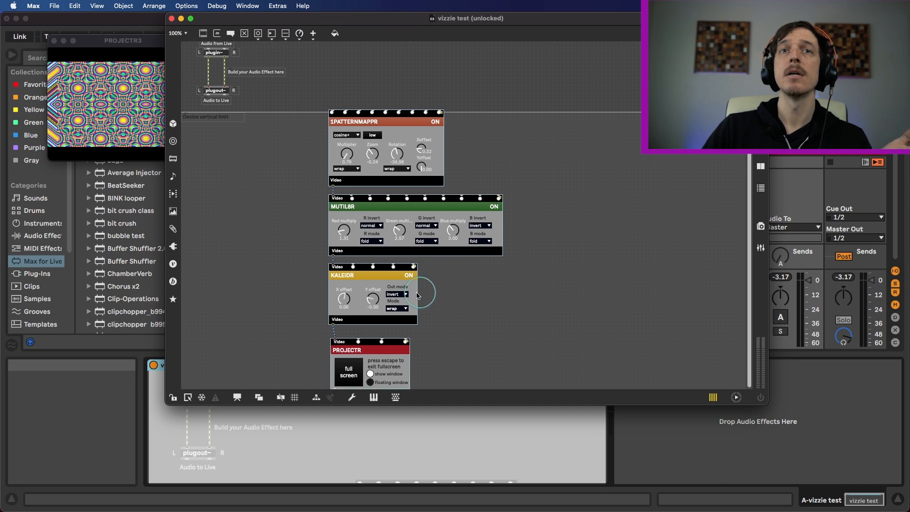
Lock the patch and turn on PROJECTR's floating window option
left_click(373, 385)
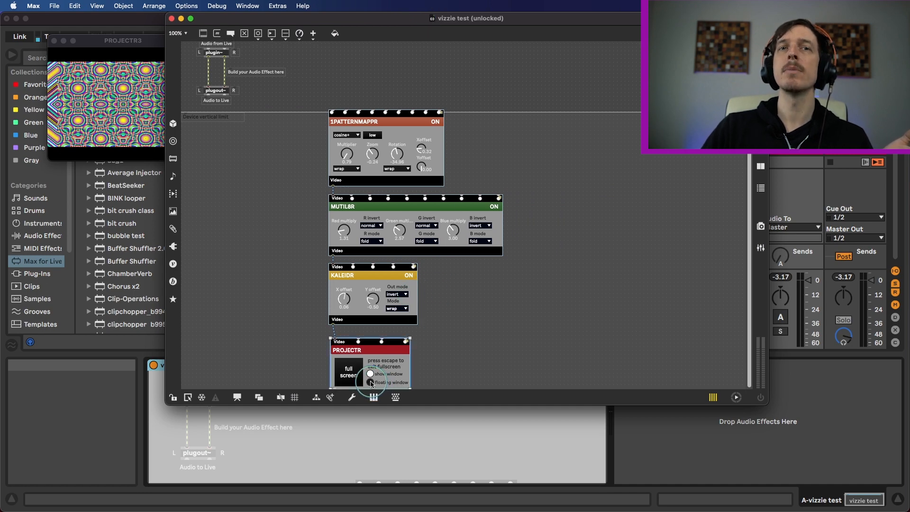
key("super+e")
left_click(370, 382)
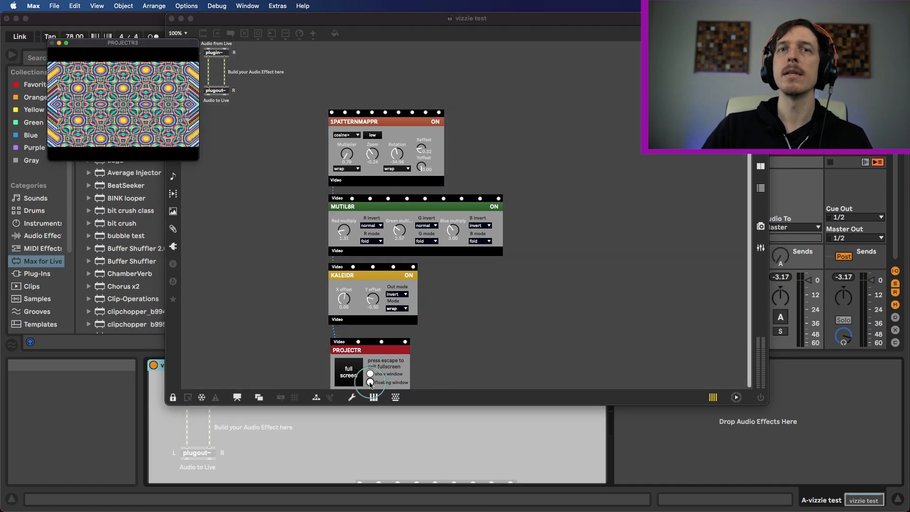
left_click(536, 275)
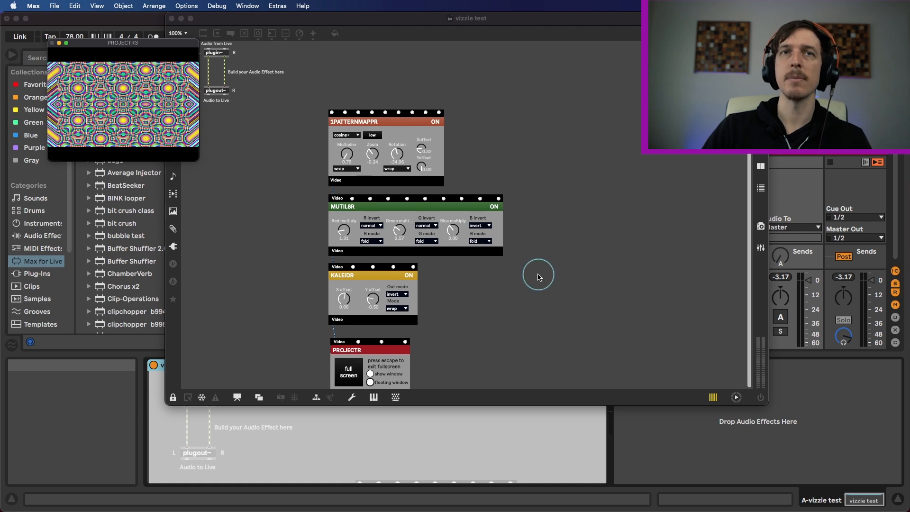
Unlock the patch, add 1PATTERNMAPPR, MUTIL8R and KALEIDR to the presentation and switch to presentation mode
key("super+e")
left_click_drag(538, 307, 332, 142)
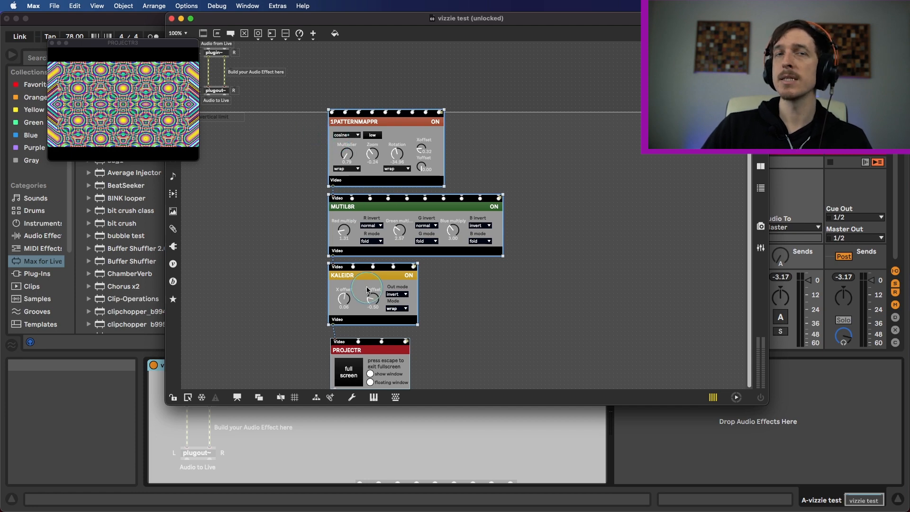
right_click(392, 223)
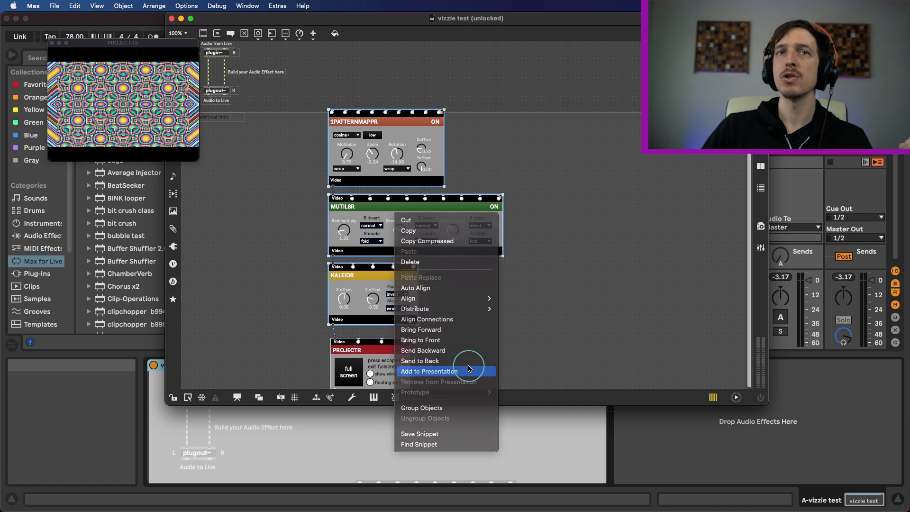
left_click(468, 368)
left_click(505, 306)
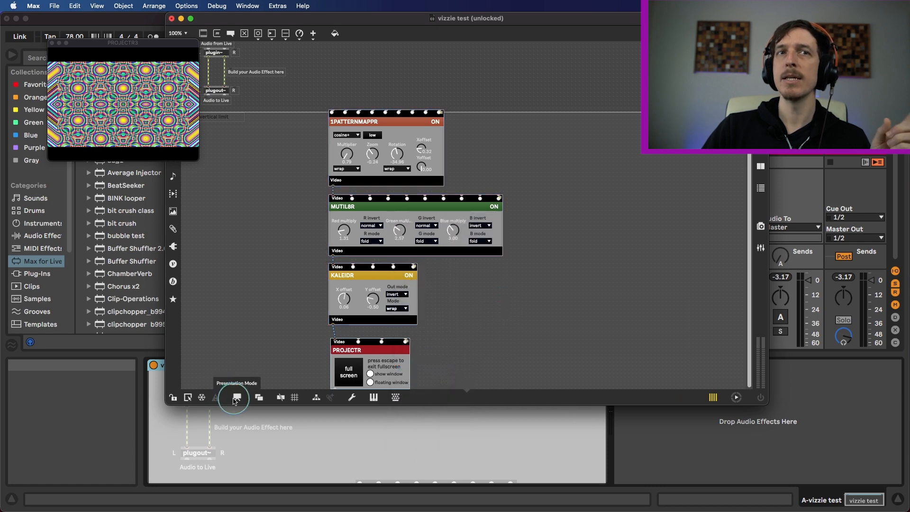
left_click(237, 398)
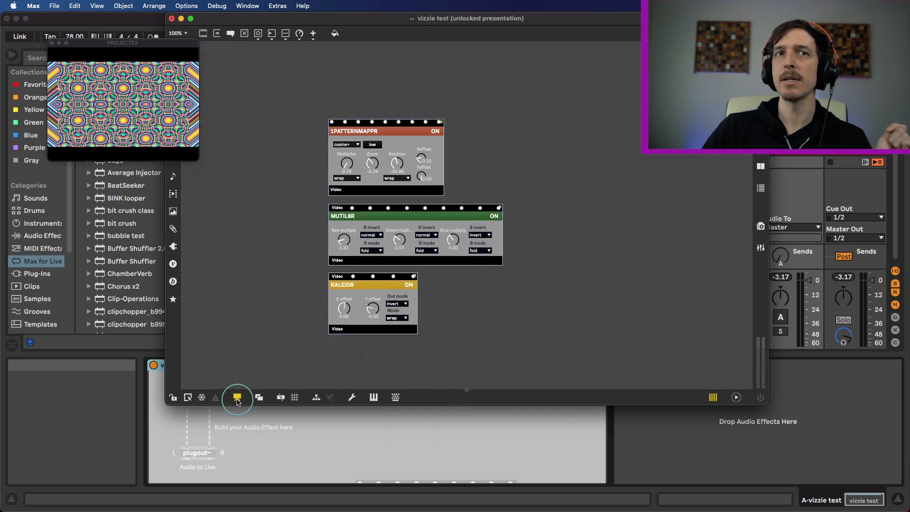
Arrange 1PATTERNMAPPR, MUTIL8R and KALEIDR side by side along the top of the presentation and save the device
left_click(363, 134)
left_click_drag(401, 140, 260, 64)
left_click_drag(419, 231, 395, 71)
left_click_drag(380, 286, 534, 59)
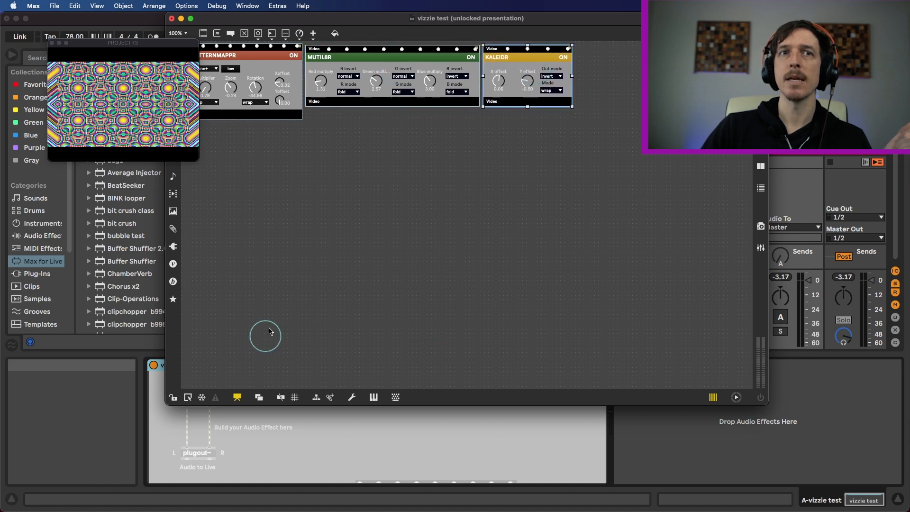
key("super+s")
left_click(414, 260)
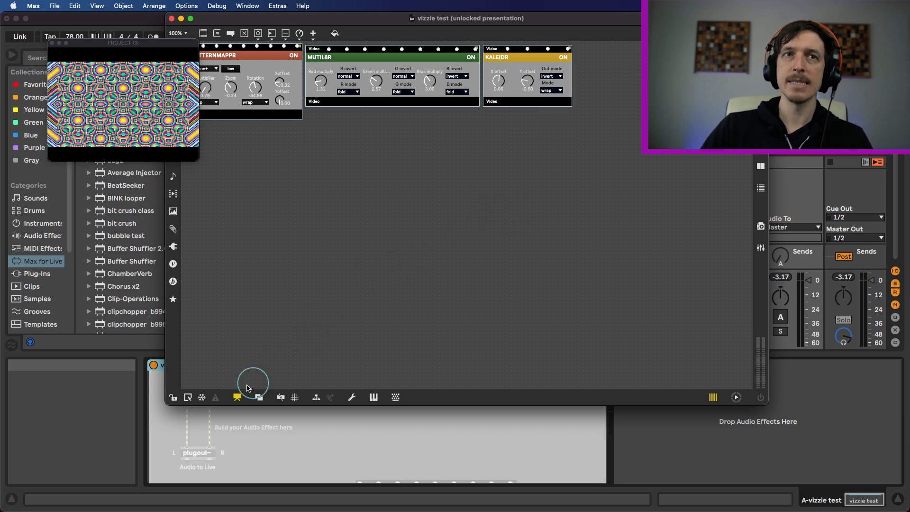
Return to the patching view, shift the patch window aside and open the inspector
left_click(237, 398)
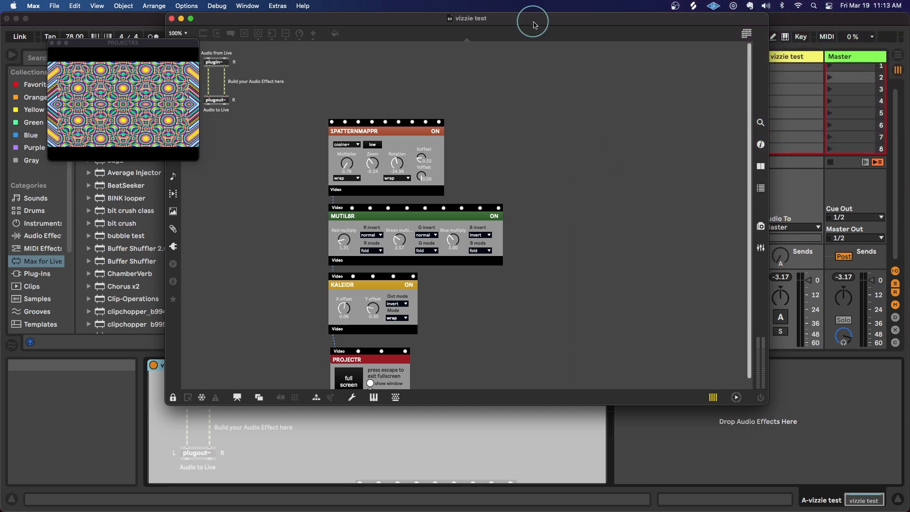
left_click_drag(532, 22, 493, 31)
left_click(720, 154)
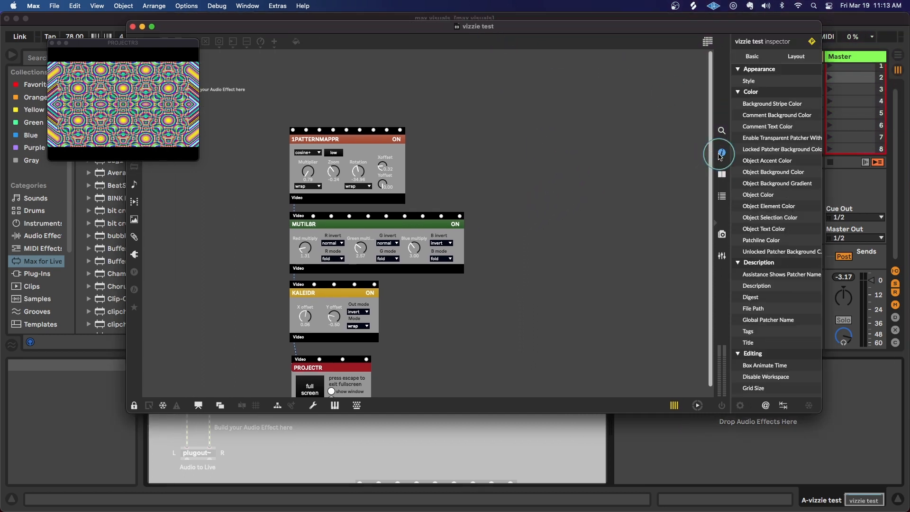
left_click(811, 41)
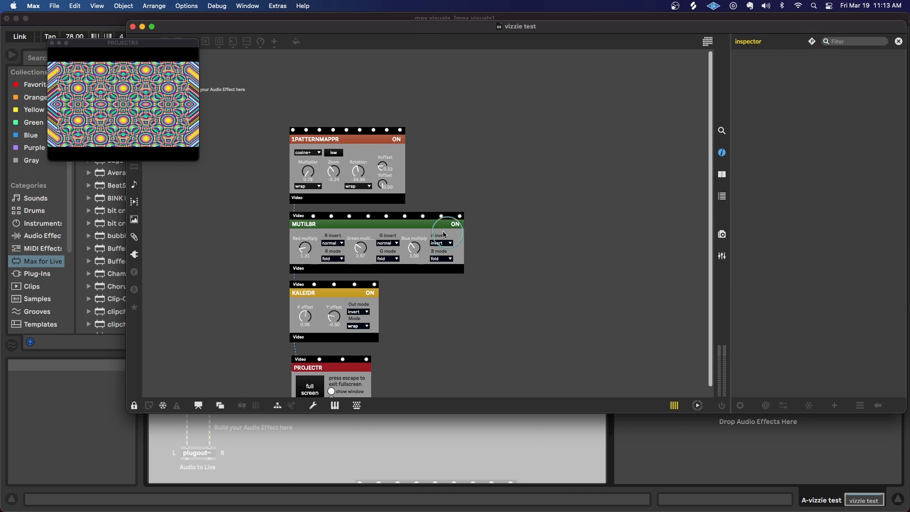
Unlock the patch and examine MUTIL8R's properties in the inspector
left_click(508, 198, "super")
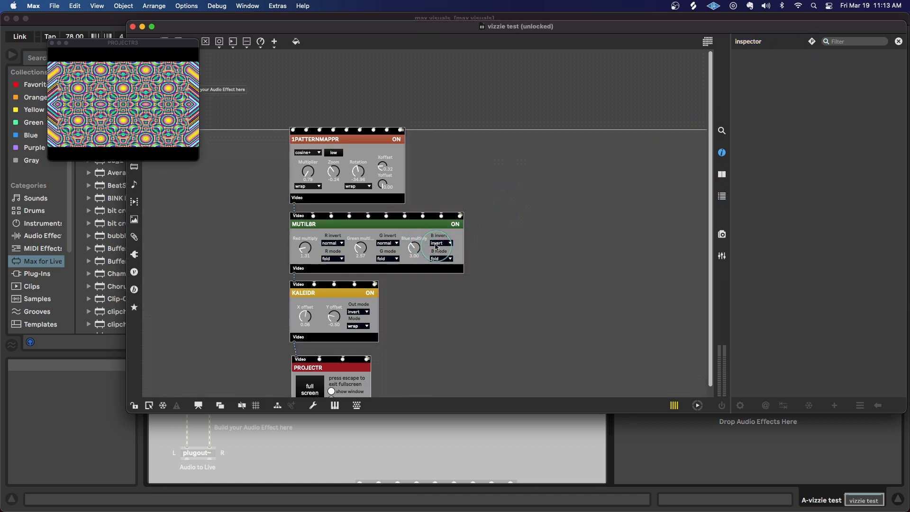
left_click(432, 241)
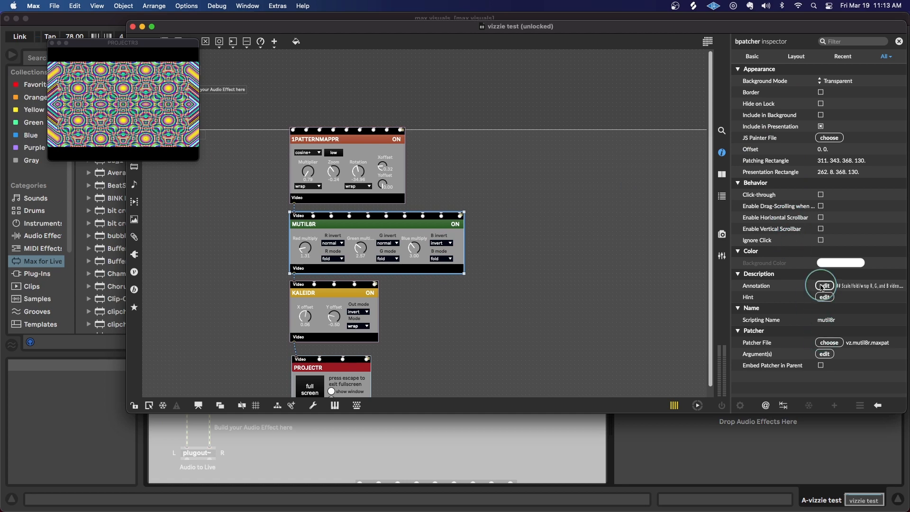
left_click(554, 231)
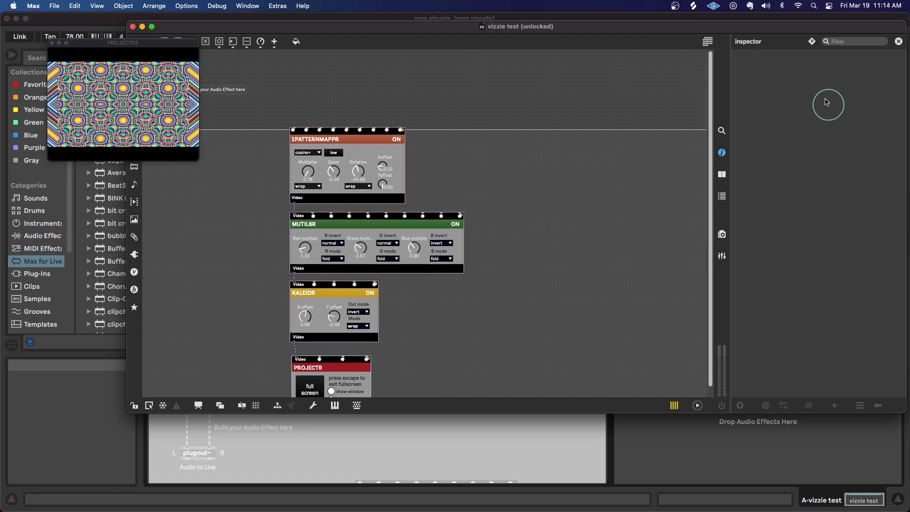
Enable Open in Presentation in the patcher's own inspector, save the device and close the editor
left_click(812, 44)
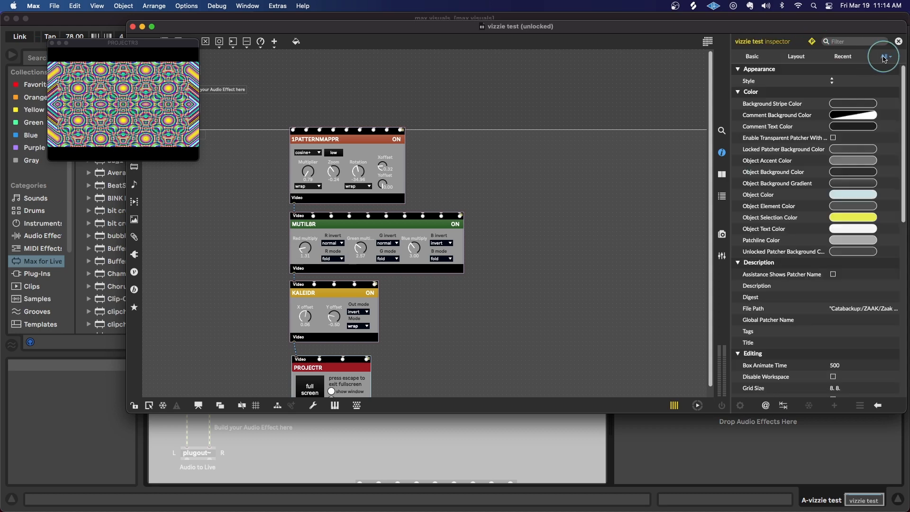
left_click_drag(902, 81, 903, 269)
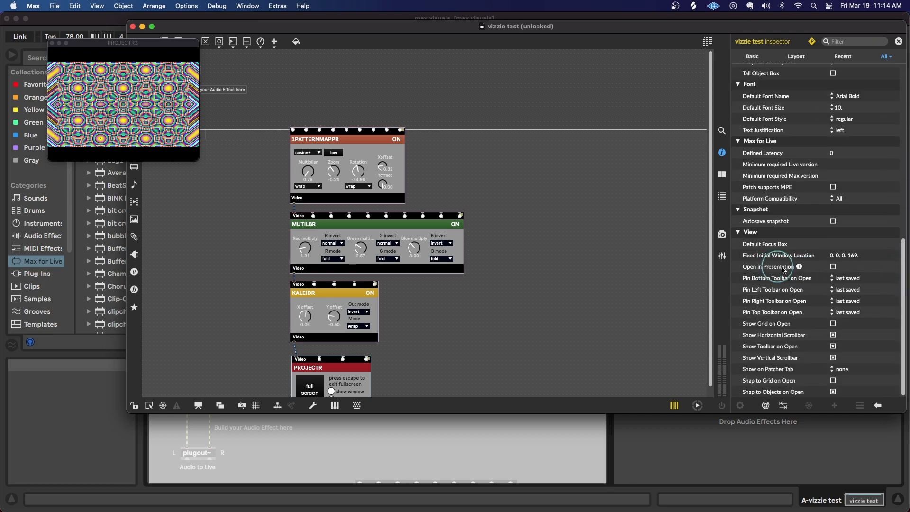
left_click(831, 268)
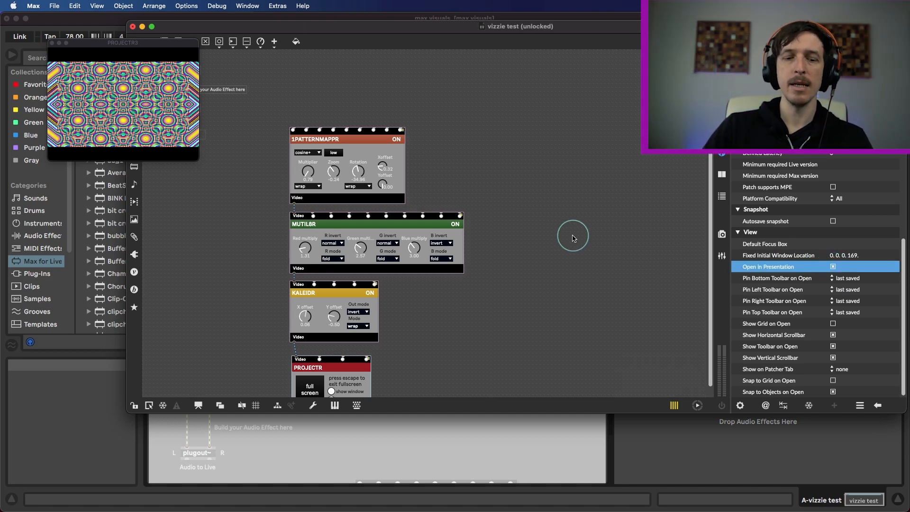
key("super+s")
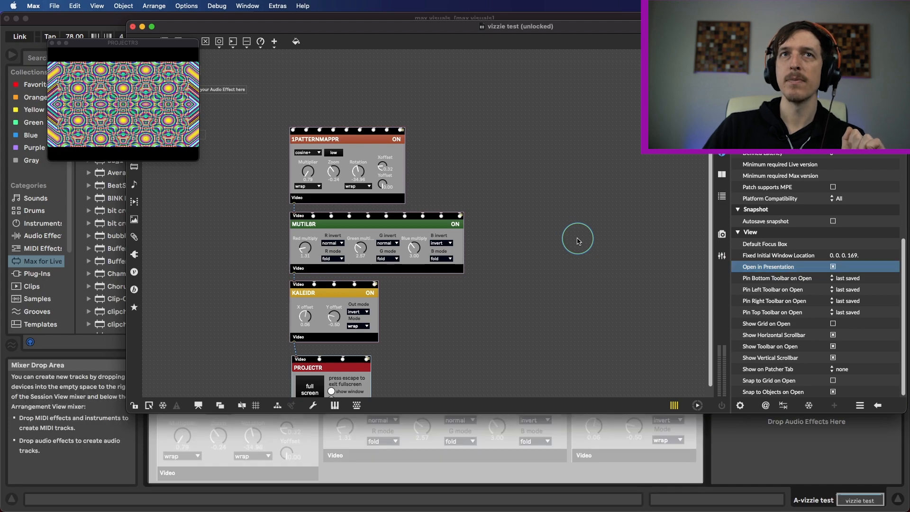
left_click(133, 26)
Enlarge the PROJECTR window and set 1PATTERNMAPPR's zoom to -0.50 and multiplier to about 7.87 on the Live device
left_click(254, 365)
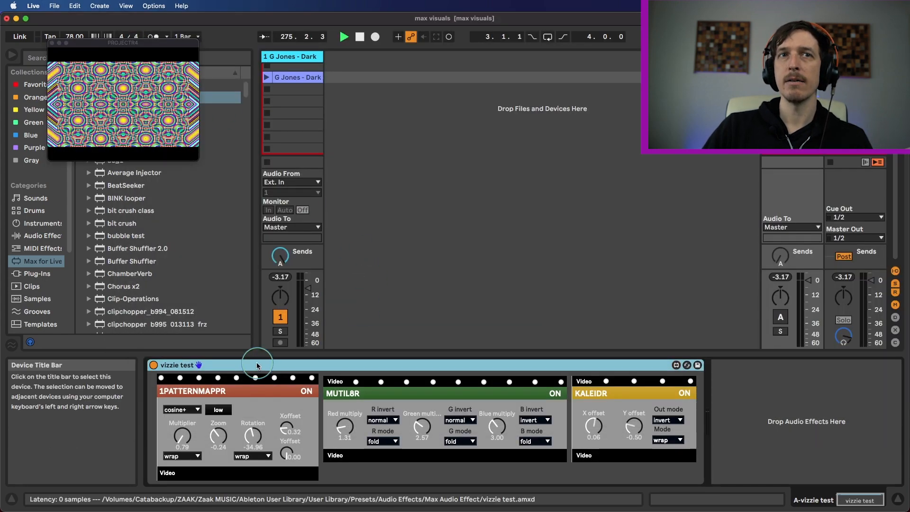
left_click_drag(197, 158, 299, 240)
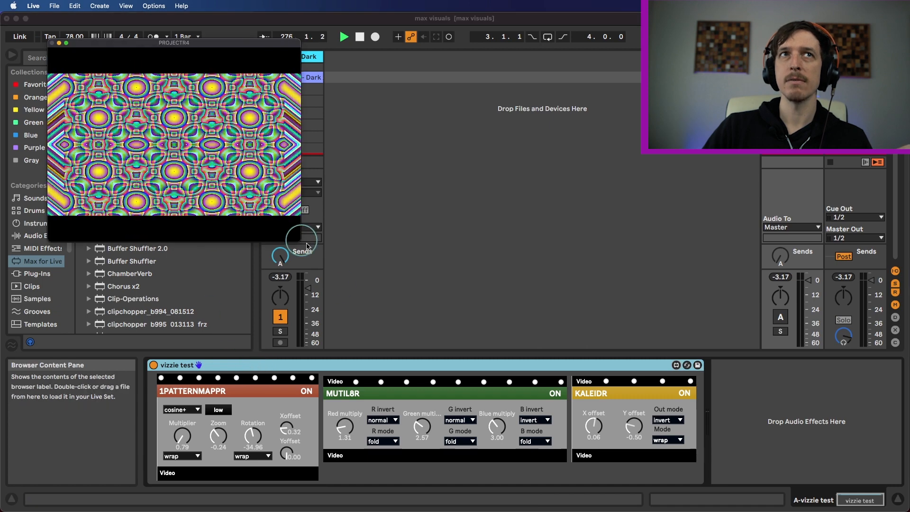
left_click_drag(218, 435, 183, 417)
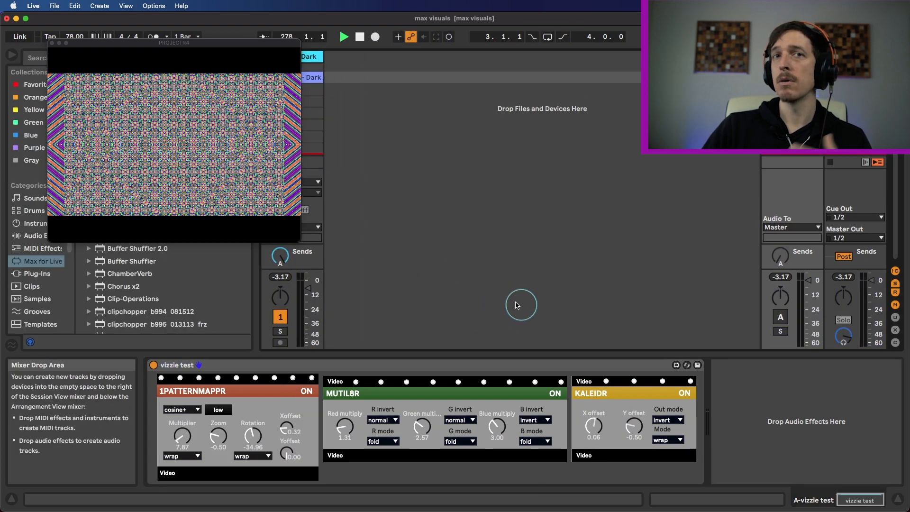
Set 1PATTERNMAPPR's zoom to -1.00 and its multiplier to about 3.15 on the vizzie test device
left_click(381, 366)
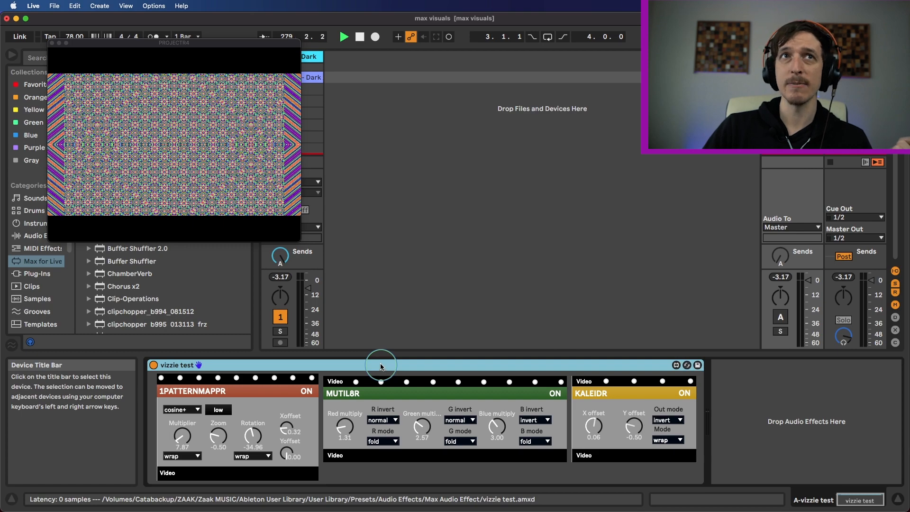
left_click_drag(219, 437, 183, 436)
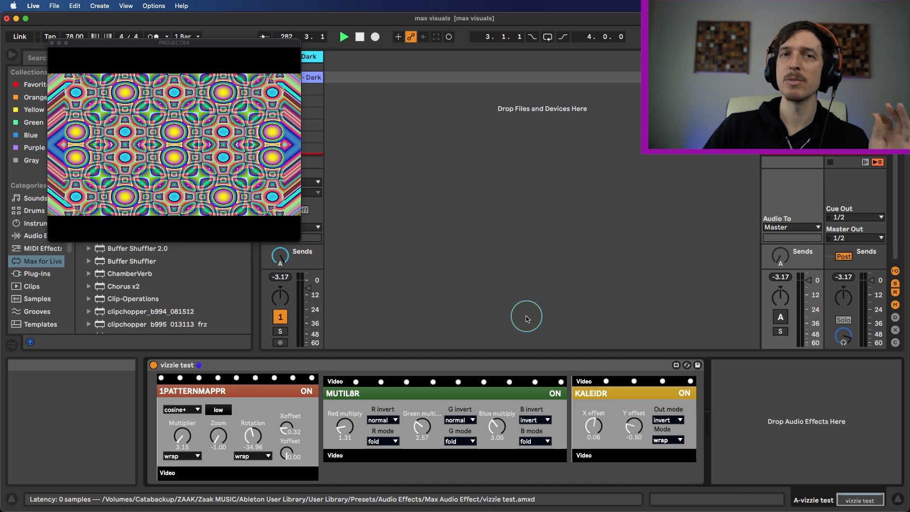
left_click(445, 365)
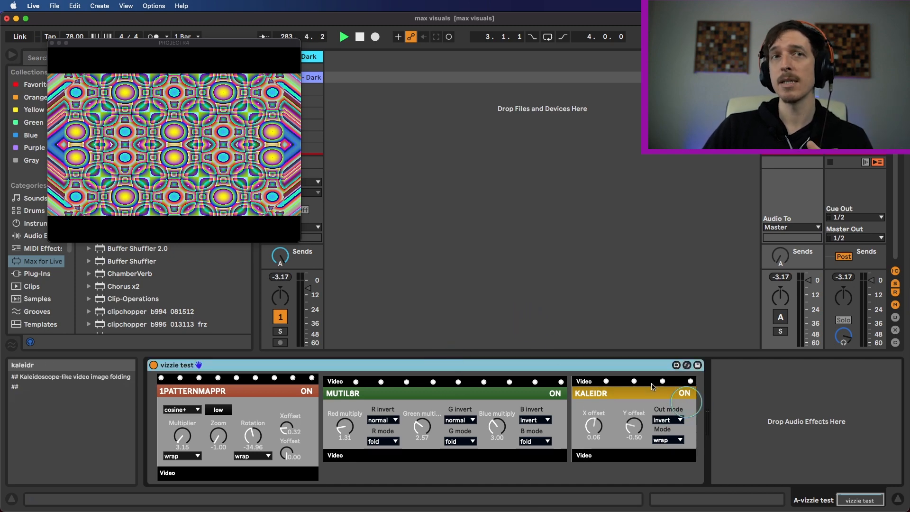
Shift the PROJECTR window clear of the browser and add the multiband template rack from the Orange collection after the vizzie test device
left_click_drag(132, 42, 200, 43)
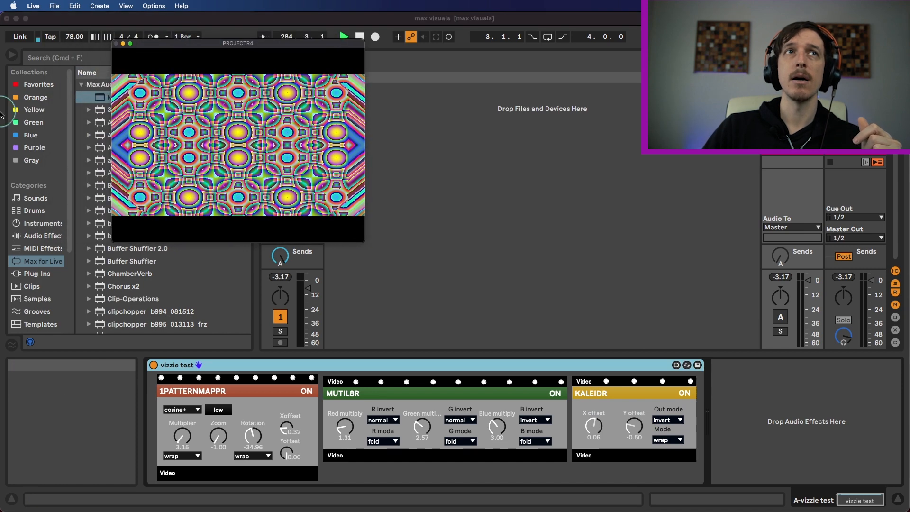
left_click(29, 97)
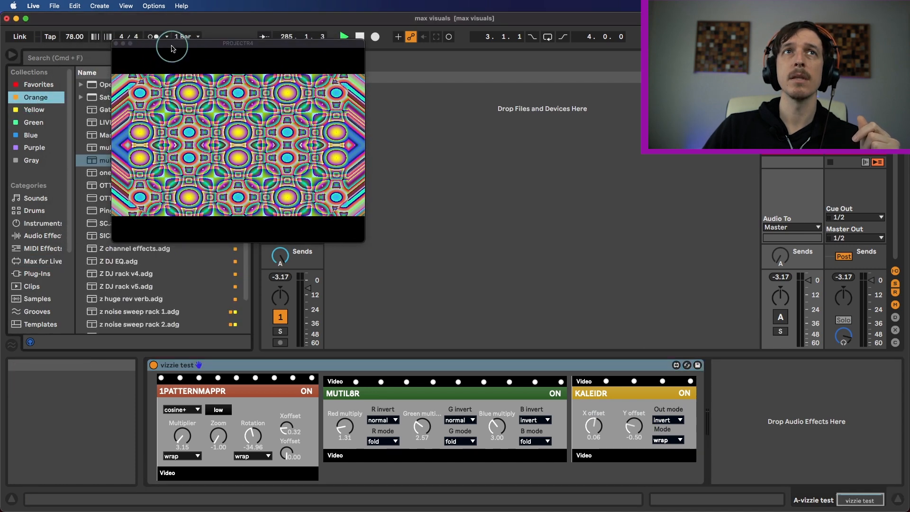
left_click_drag(176, 43, 228, 30)
left_click(124, 163)
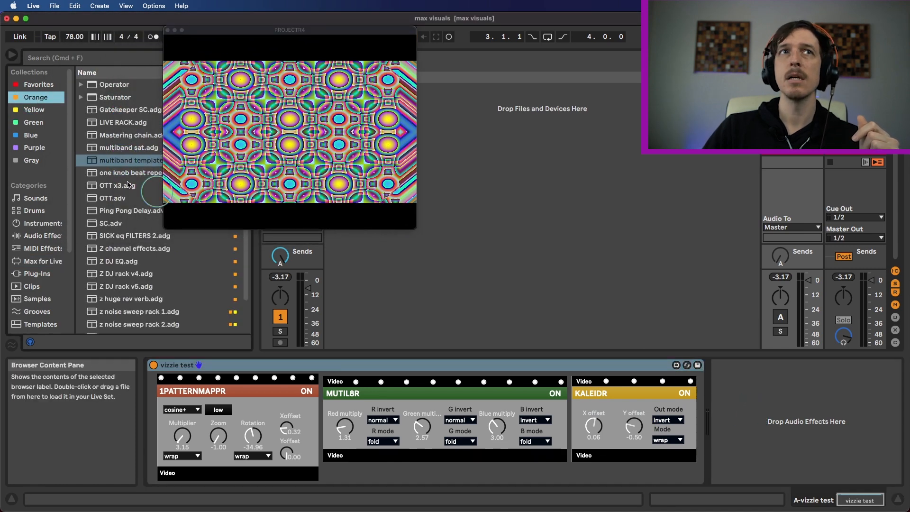
left_click_drag(124, 170, 755, 432)
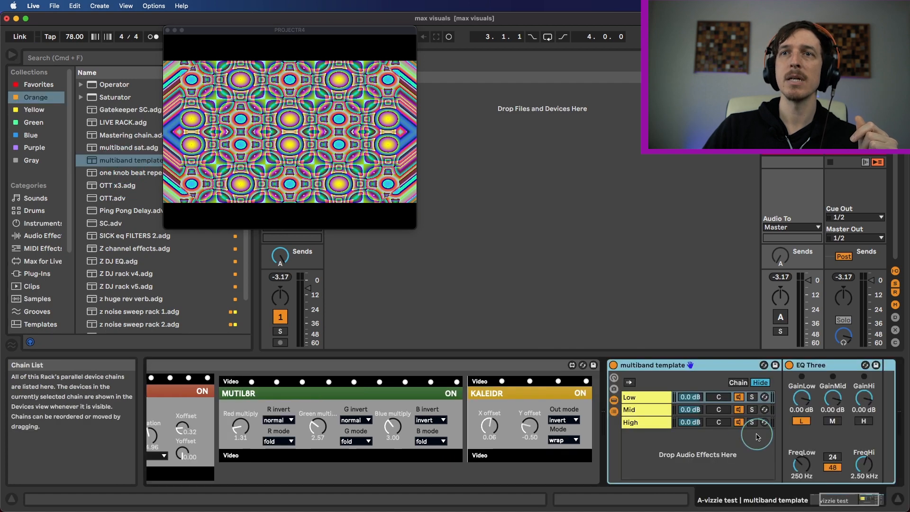
Examine the EQ Three band settings of the multiband rack's Low, Mid and High chains
left_click(851, 501)
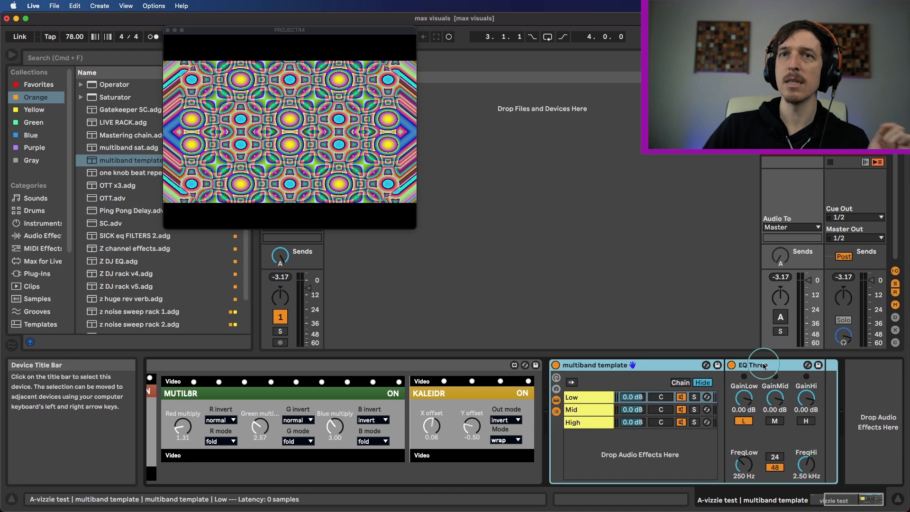
left_click(734, 397)
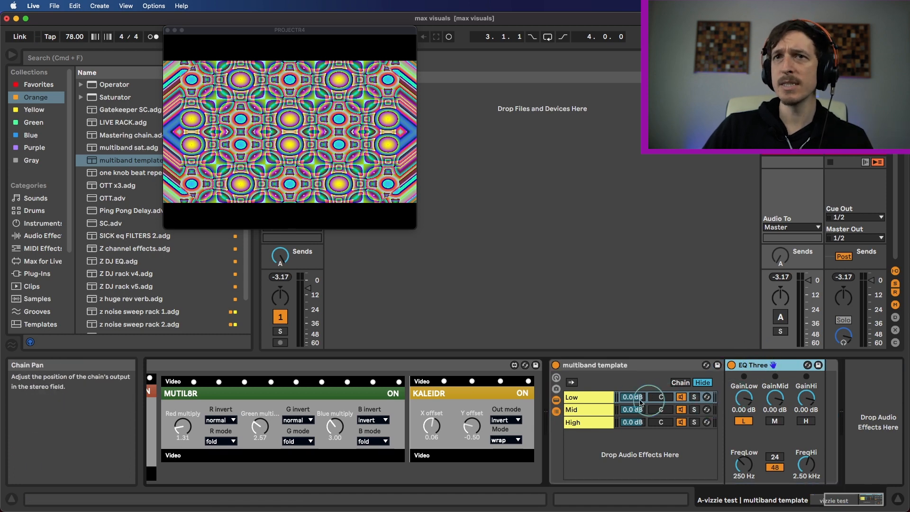
left_click(602, 400)
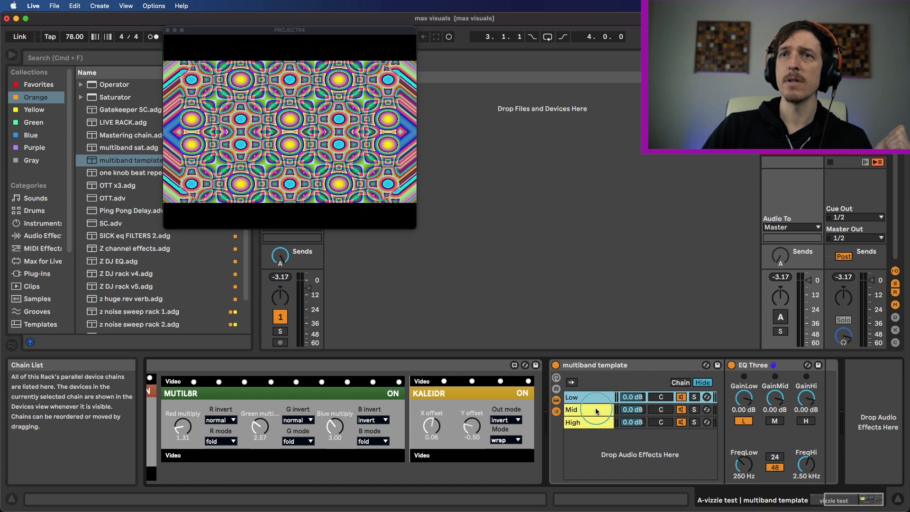
left_click(597, 409)
left_click(597, 424)
left_click(755, 366)
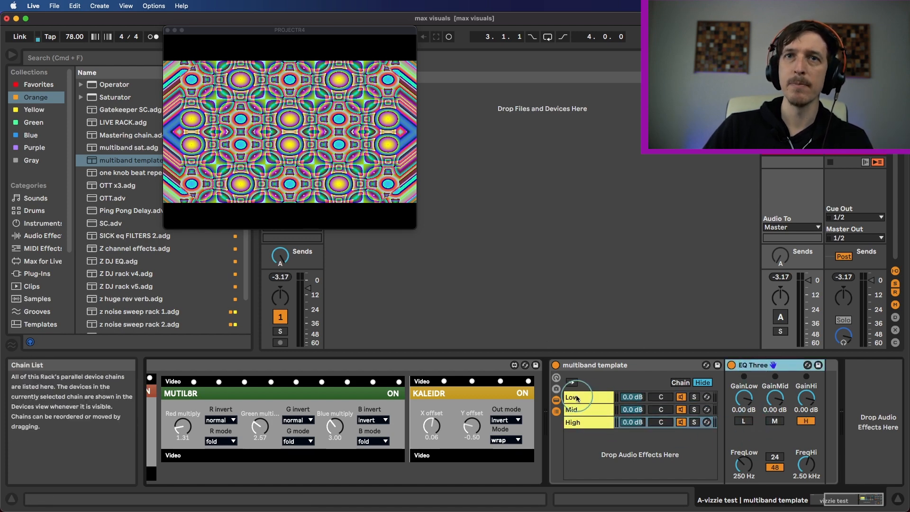
Add an Envelope Follower audio effect to each of the rack's Low, Mid and High chains
left_click(42, 237)
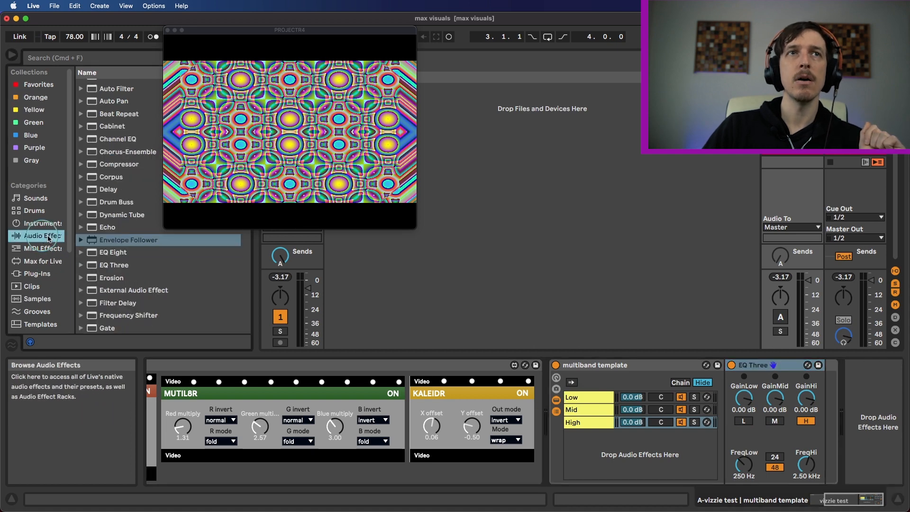
left_click_drag(138, 240, 573, 397)
left_click_drag(138, 242, 582, 410)
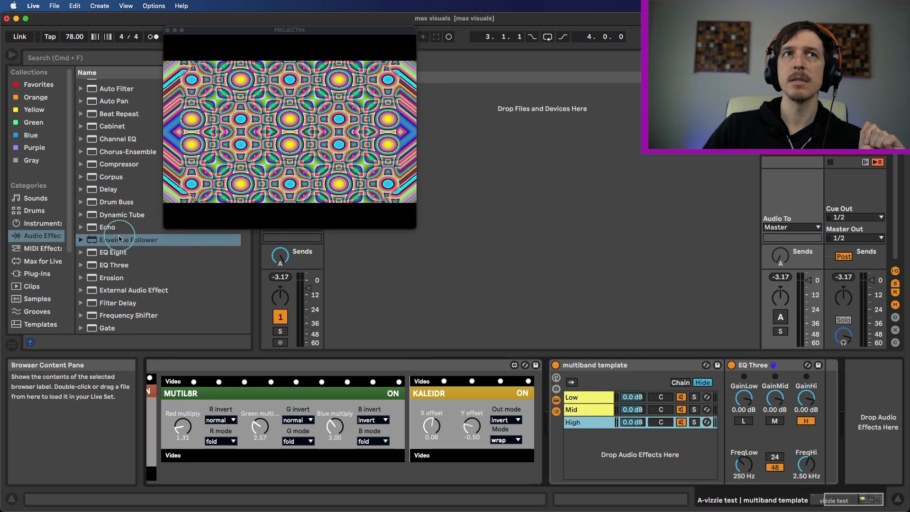
left_click(582, 422)
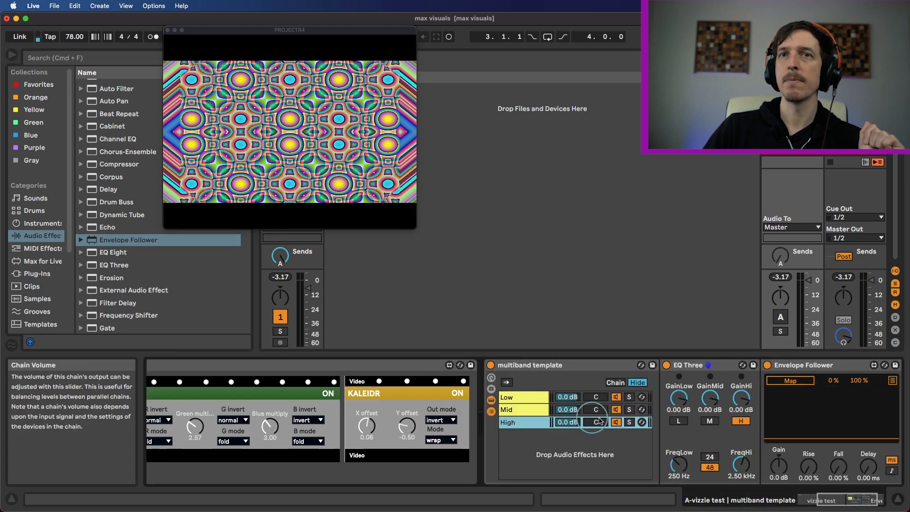
Map the Low chain's Envelope Follower to MUTIL8R's Blue multiply
left_click(517, 398)
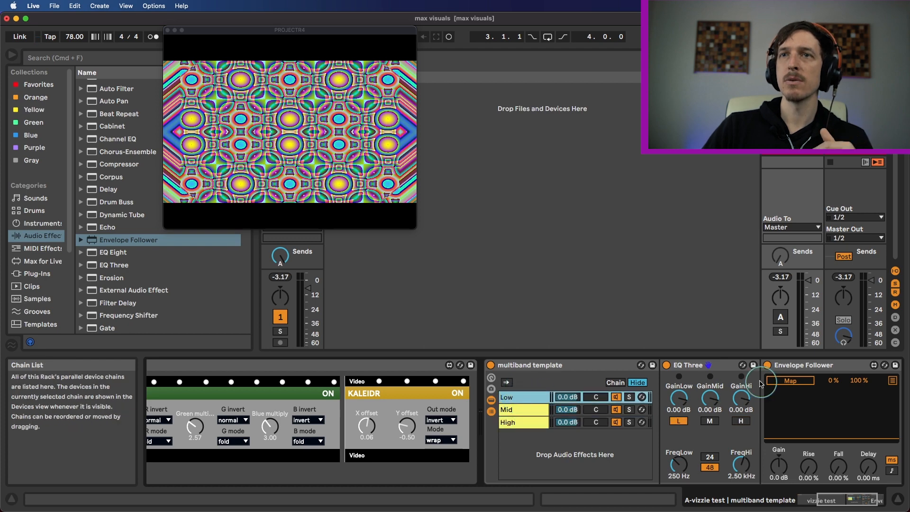
left_click(789, 382)
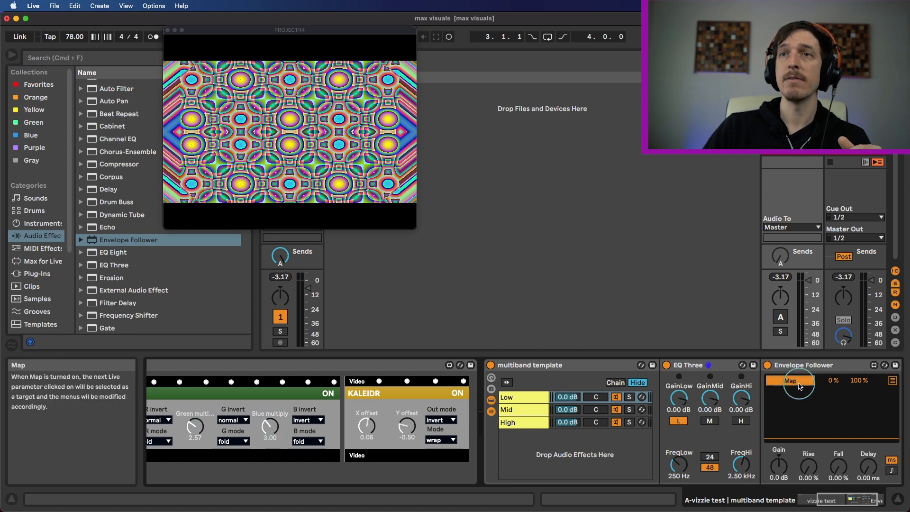
left_click(267, 428)
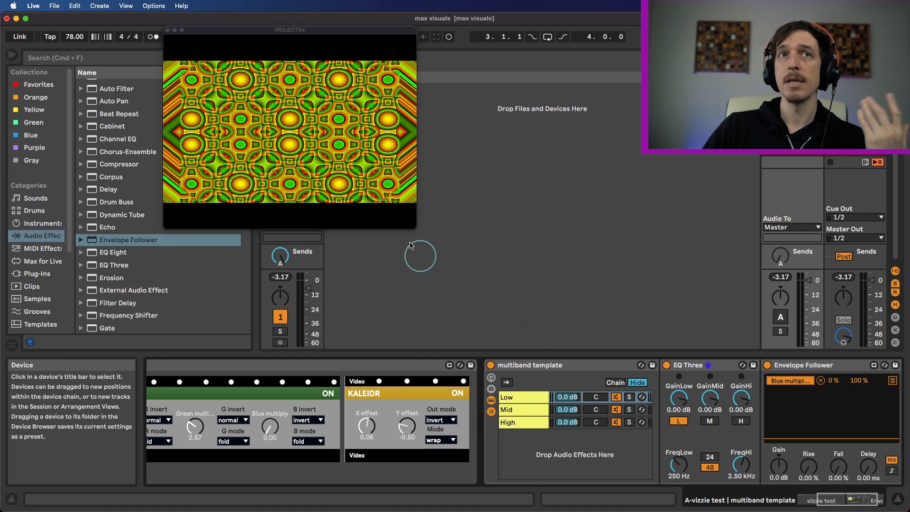
Shift the PROJECTR window off the audio track, launch the G Jones - Dark clip and watch the Low Envelope Follower on the return track
left_click_drag(293, 26, 532, 44)
left_click(302, 79)
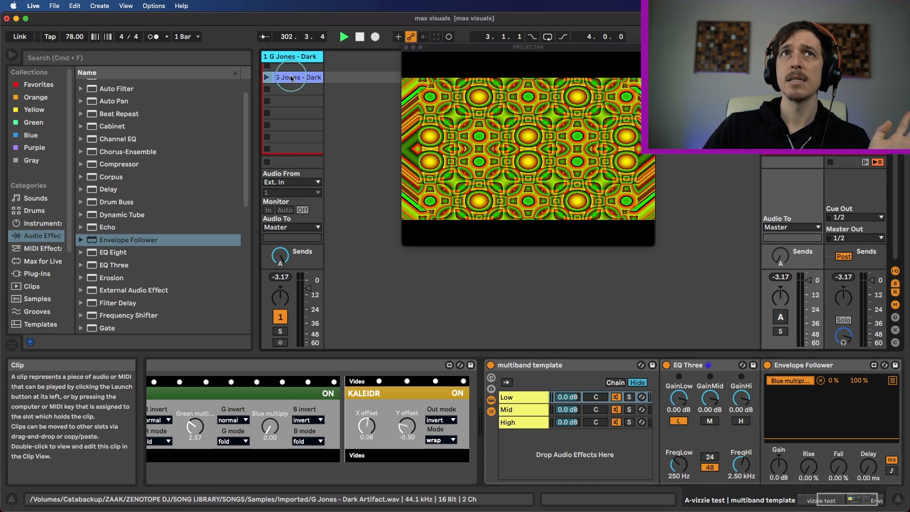
left_click(280, 258)
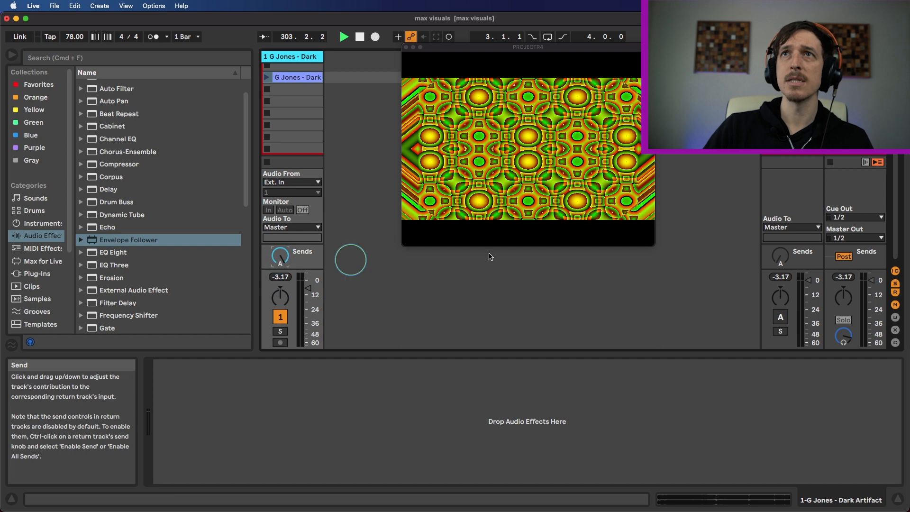
left_click(792, 56)
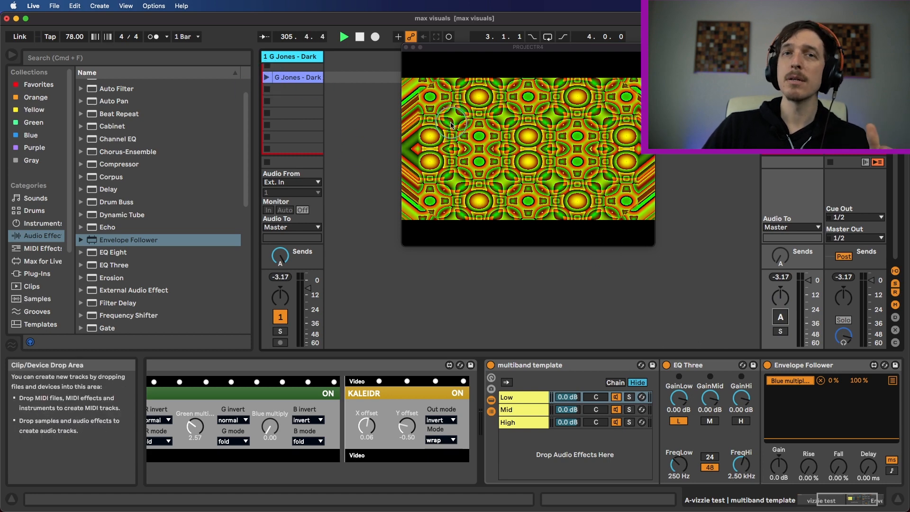
left_click(267, 78)
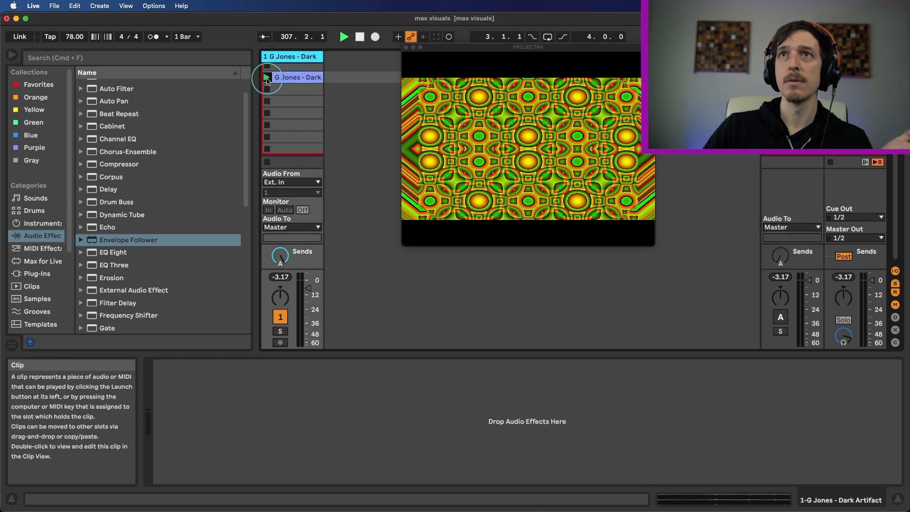
left_click(508, 50)
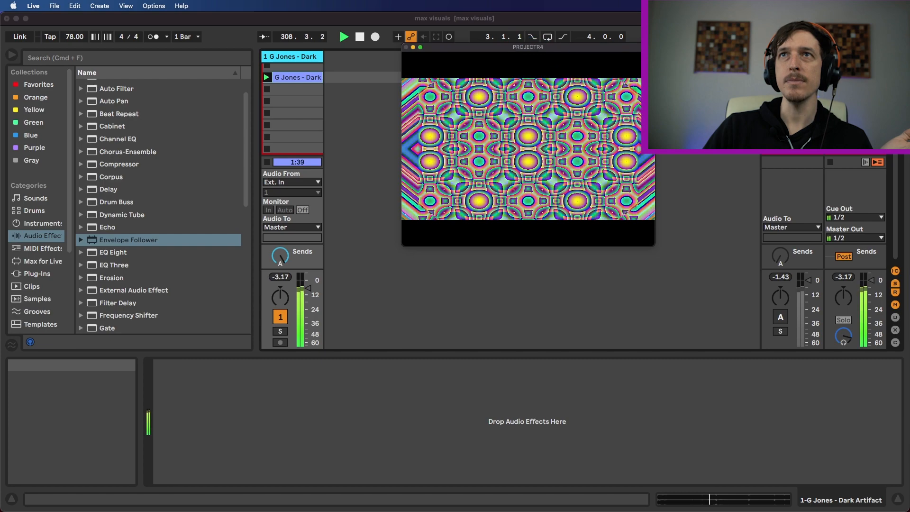
left_click(791, 56)
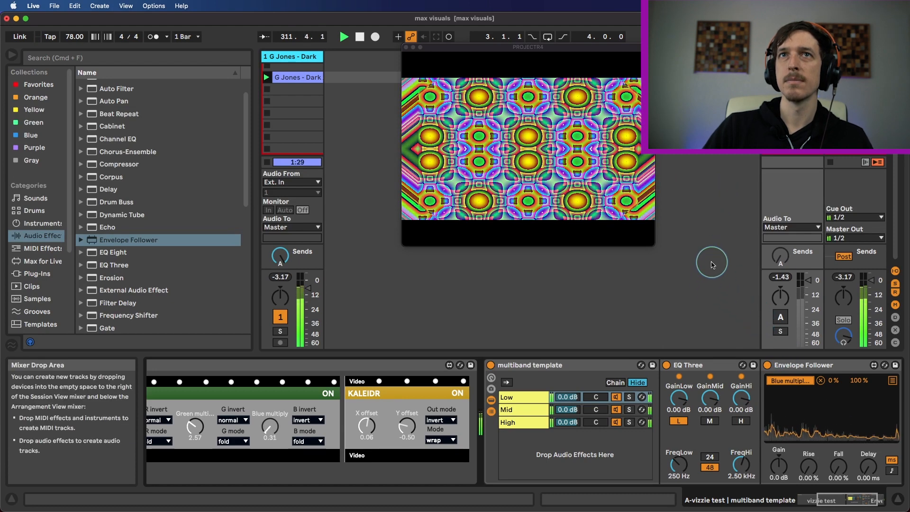
Stop playback and smooth the Low chain's Envelope Follower with a rise of 9.45 % and a fall of about 6 %
key("space")
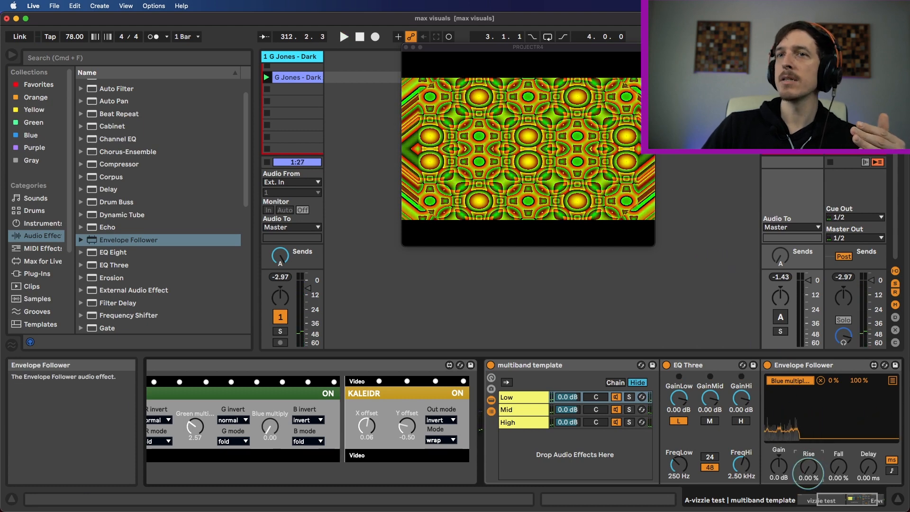
left_click_drag(811, 459, 812, 450)
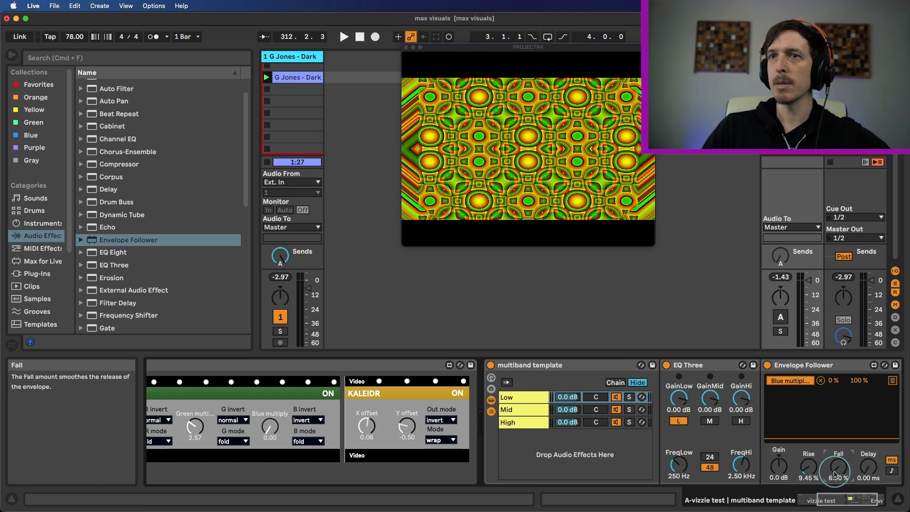
Map the Mid chain's Envelope Follower to MUTIL8R's Green multiply and briefly play the song to check the visuals
left_click(521, 409)
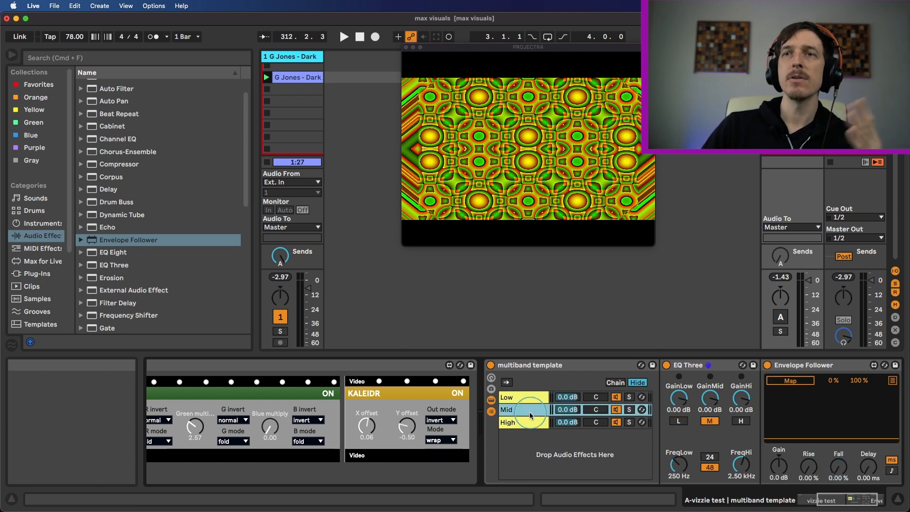
left_click(791, 381)
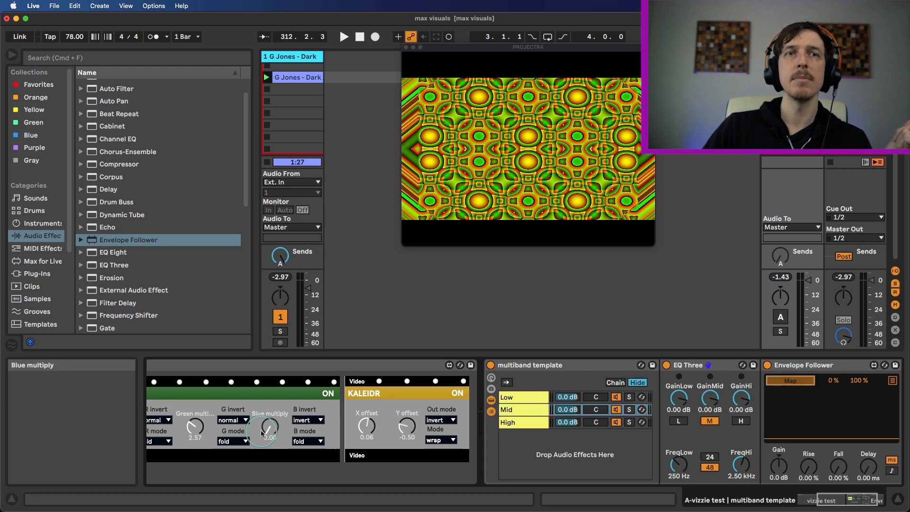
left_click(195, 427)
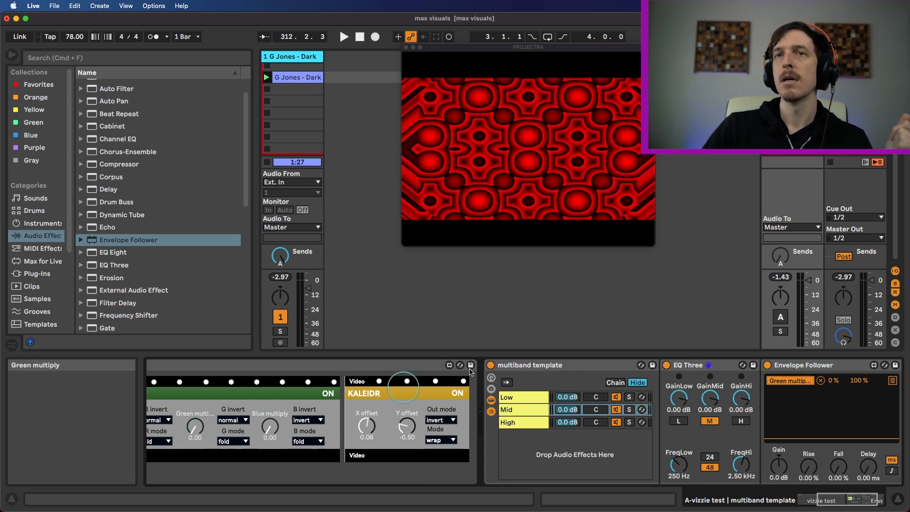
key("space")
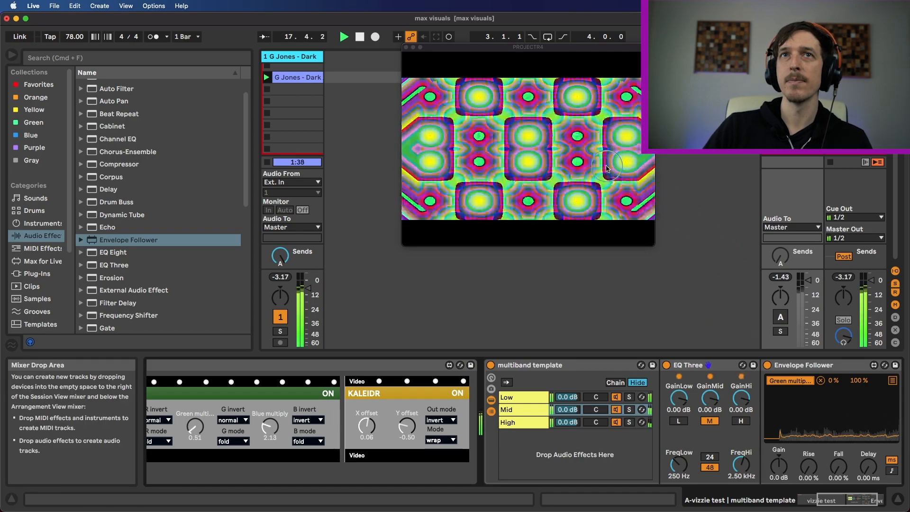
key("space")
Map the High chain's Envelope Follower to MUTIL8R's Red multiply and restart playback
left_click(521, 422)
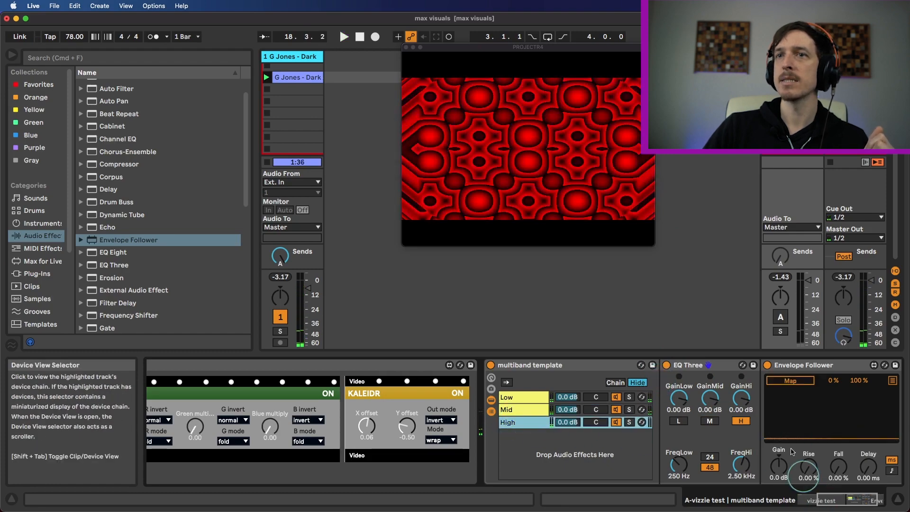
left_click(789, 381)
scroll(239, 426, "left", 3)
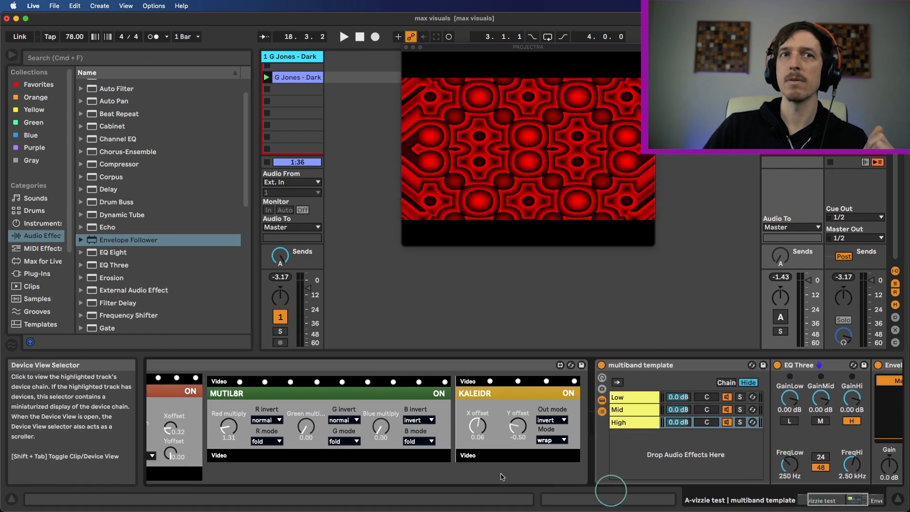
left_click(239, 426)
key("space")
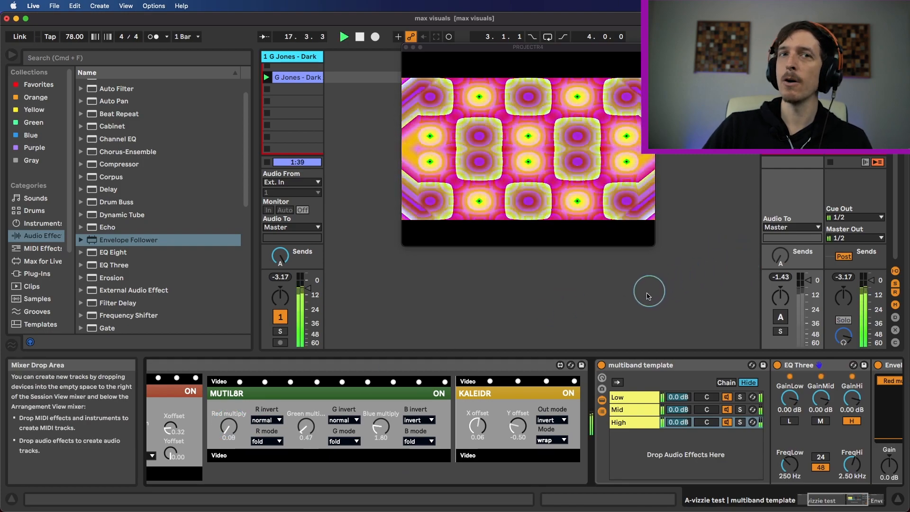
Set 1PATTERNMAPPR's rotation to -120, zoom to -0.50 and multiplier to about 0.79 while the song plays
scroll(633, 455, "left", 3)
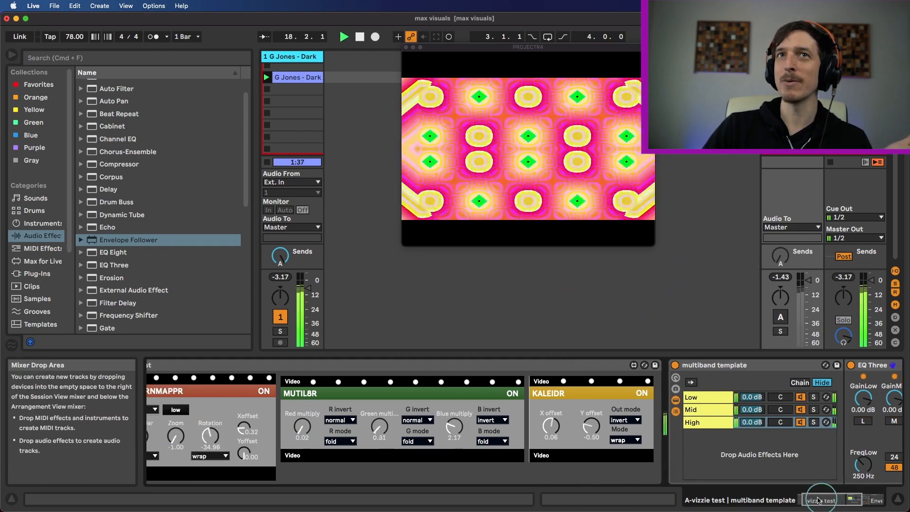
left_click_drag(258, 435, 223, 429)
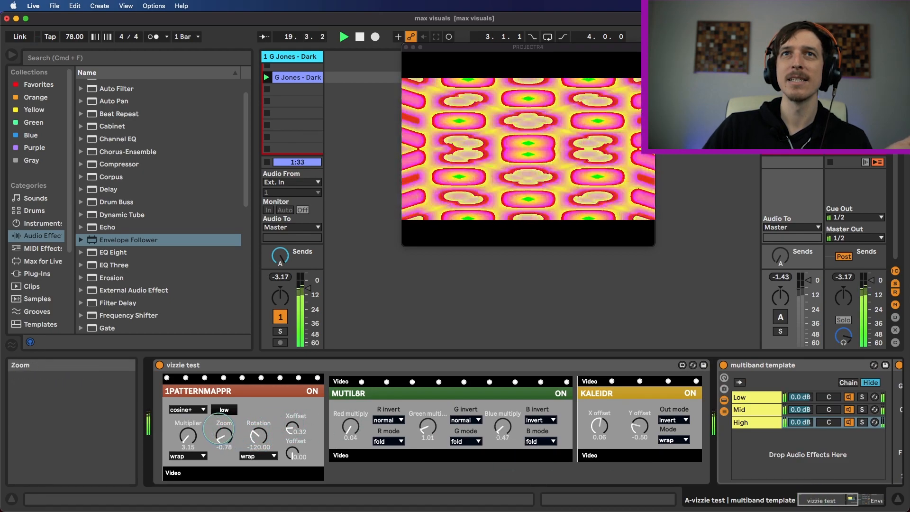
left_click(190, 440)
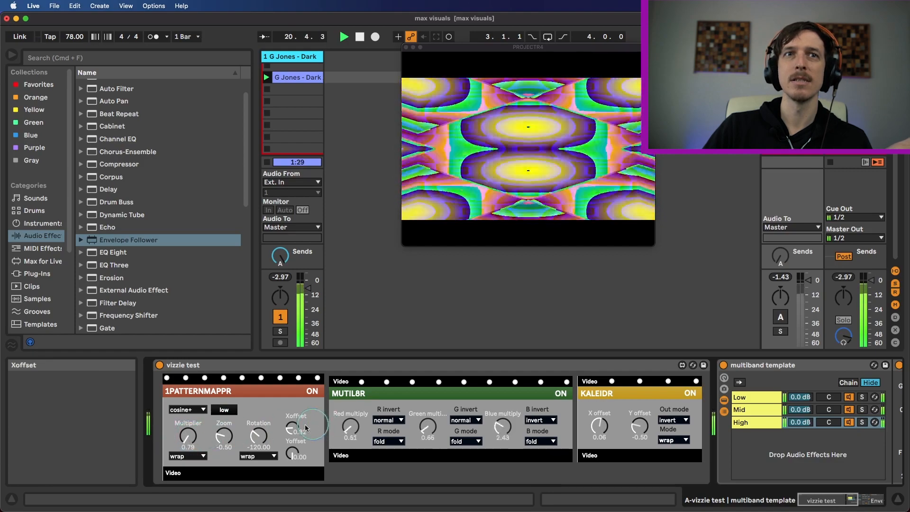
Adjust 1PATTERNMAPPR to a zoom of -0.23, a rotation of -142.68, an X offset of 0.71 and a Y offset of 0.47
left_click_drag(279, 396, 278, 387)
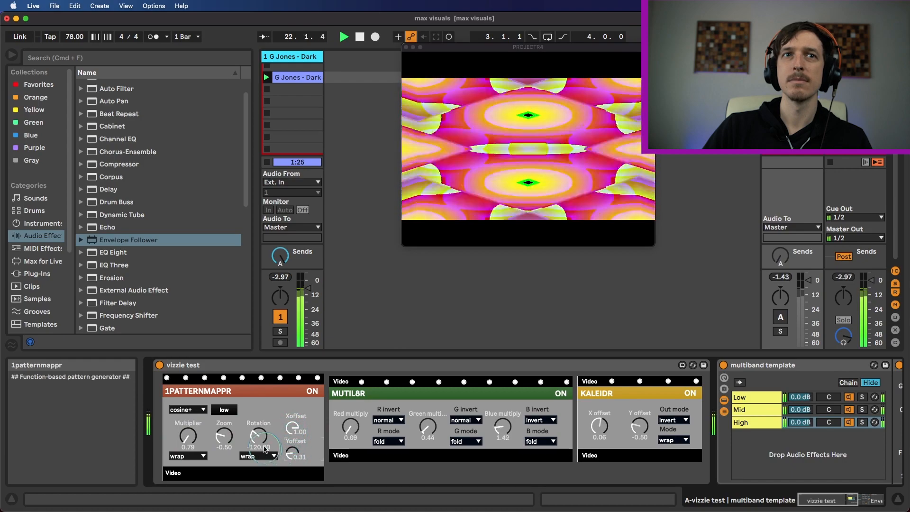
left_click_drag(258, 435, 259, 441)
left_click(229, 439)
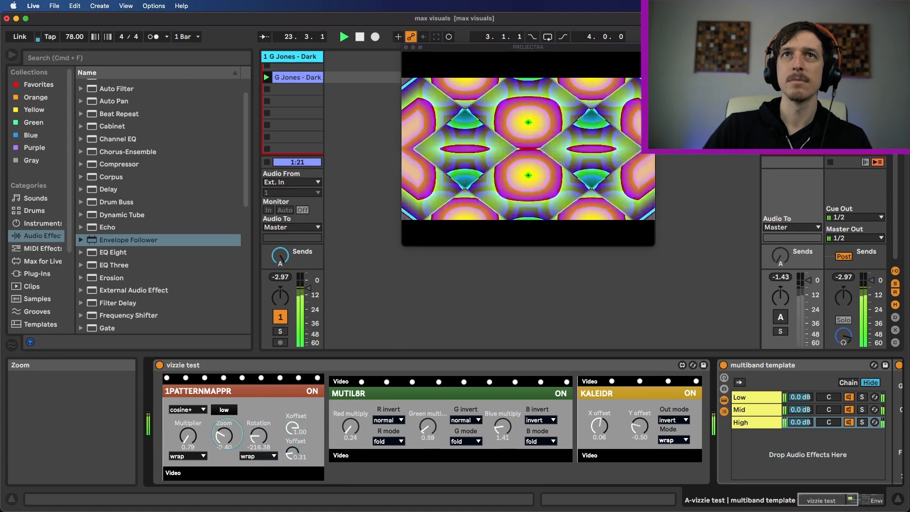
left_click(260, 438)
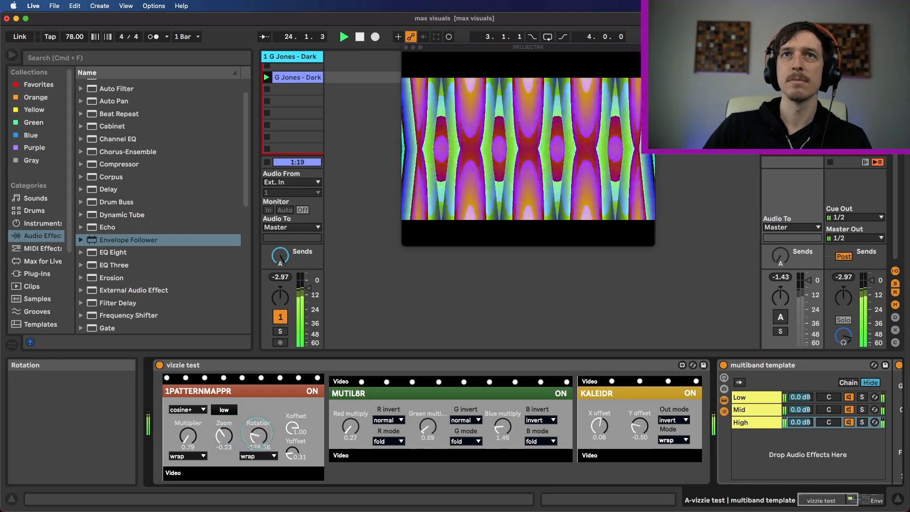
left_click(290, 429)
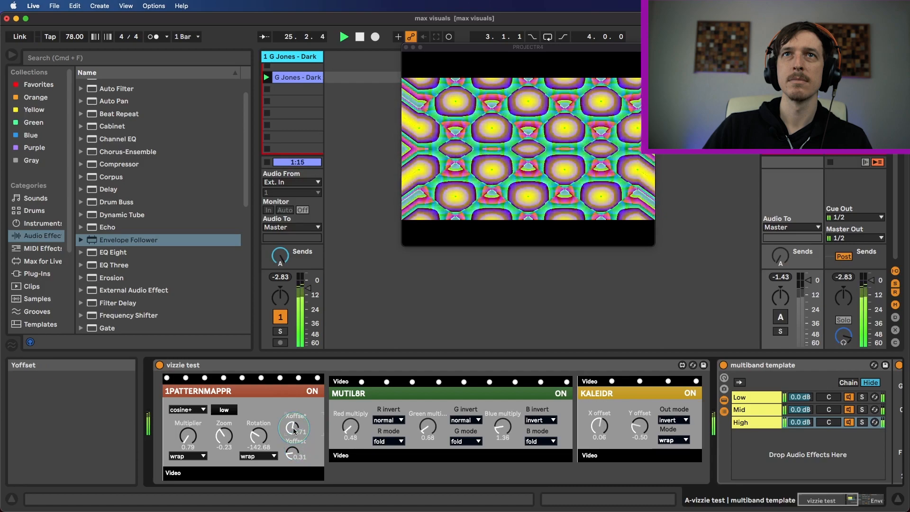
left_click(292, 453)
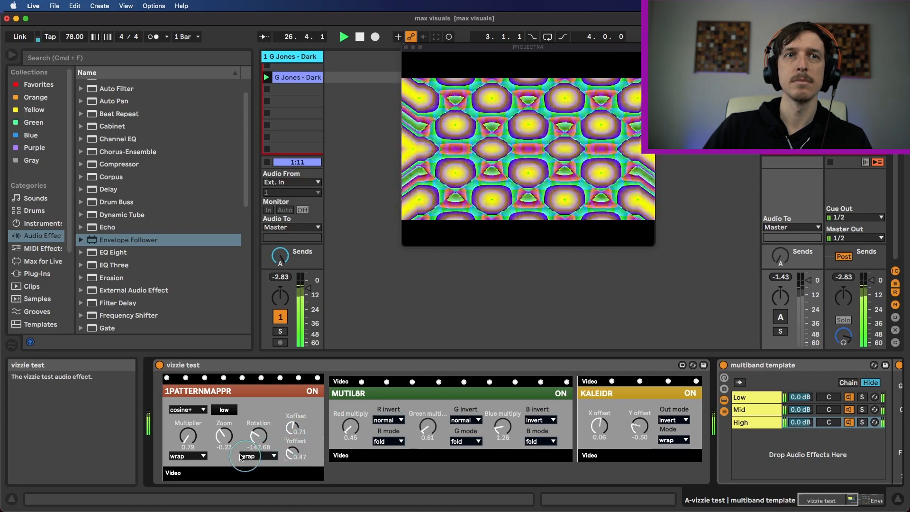
Try the sine−, triangle− and square− waveforms for 1PATTERNMAPPR's pattern while the song plays
left_click(188, 410)
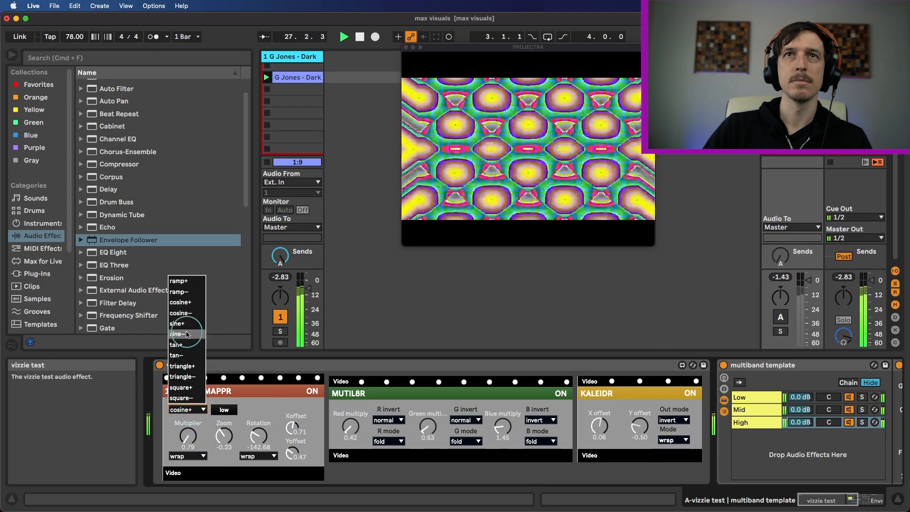
left_click(188, 334)
left_click(194, 410)
left_click(198, 377)
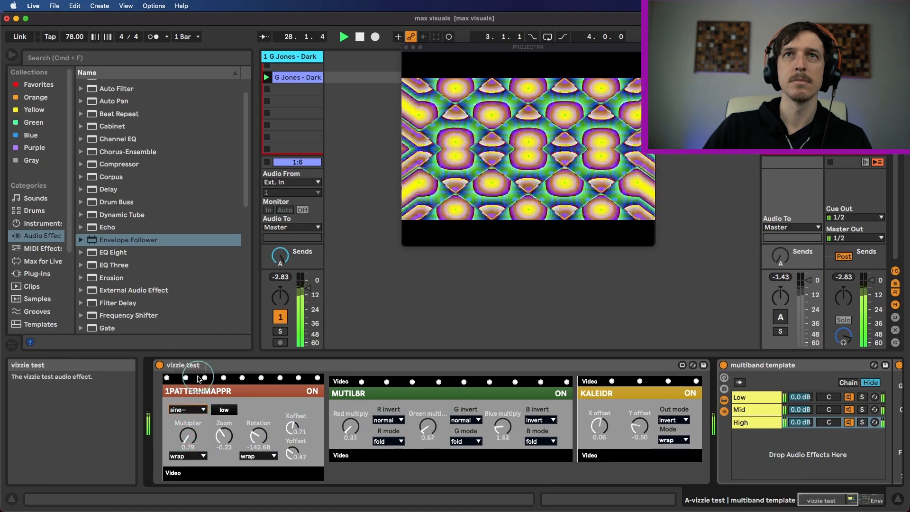
left_click(192, 410)
left_click(192, 397)
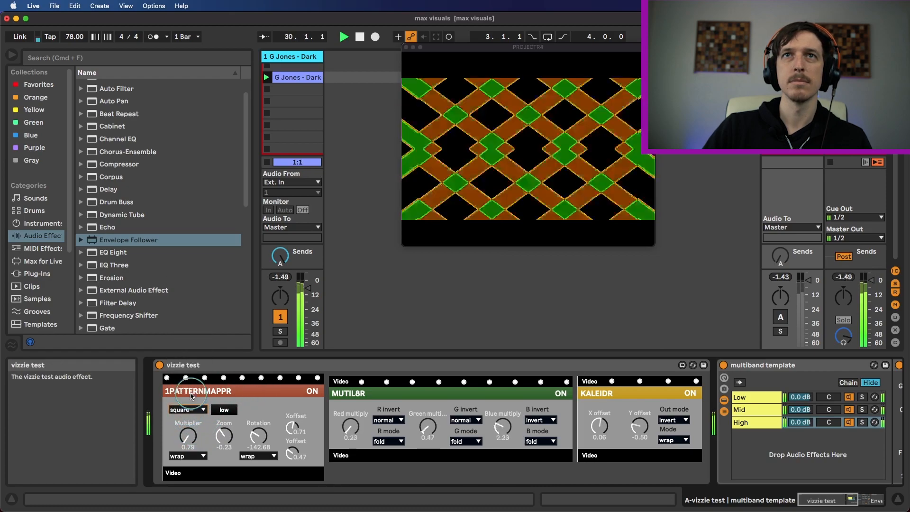
Set 1PATTERNMAPPR's waveform to cosine− and stop playback after watching the visuals
left_click(190, 410)
left_click(192, 313)
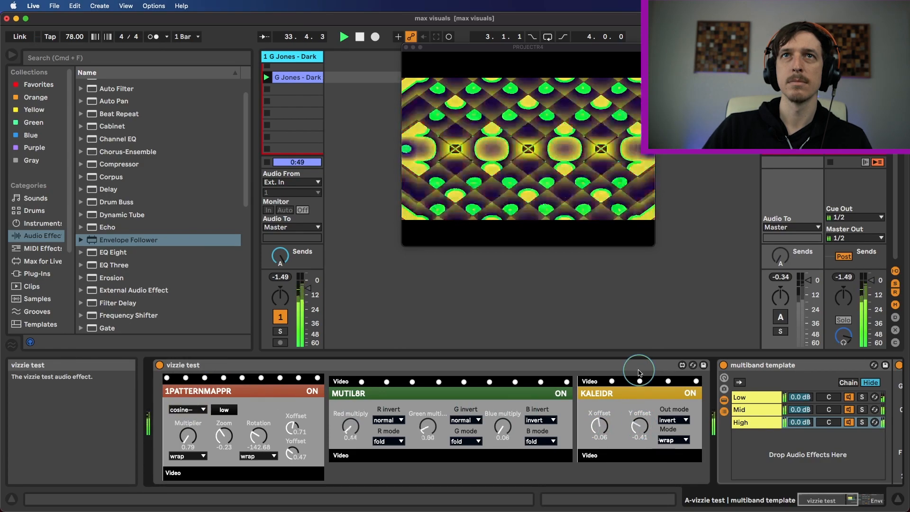
key("space")
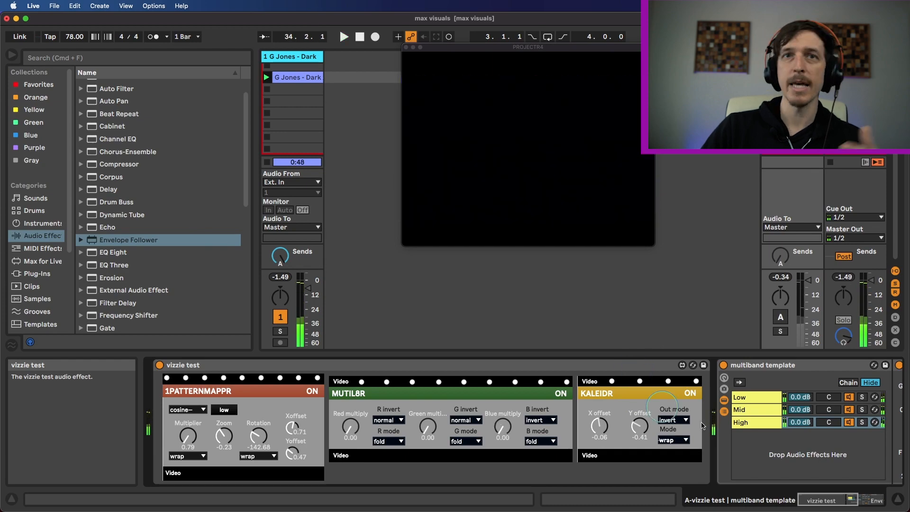
Add KALEIDR's X offset as the second mapping of the Low chain's Envelope Follower and briefly play the song to check it
left_click_drag(823, 501, 839, 501)
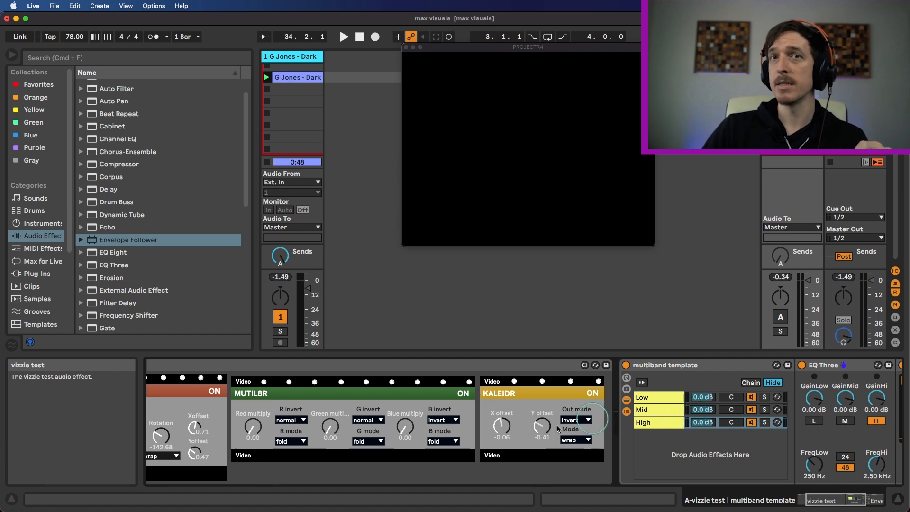
left_click(503, 423)
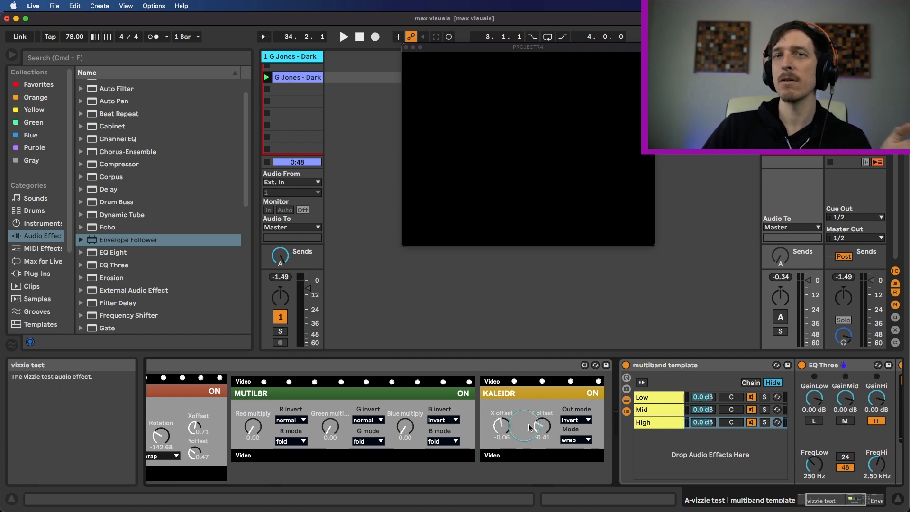
left_click(834, 474)
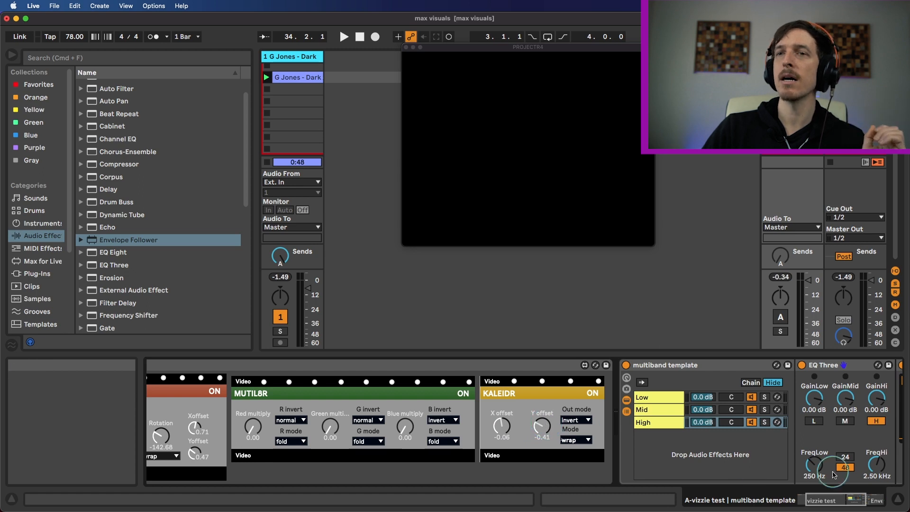
left_click(662, 399)
left_click_drag(833, 499, 853, 499)
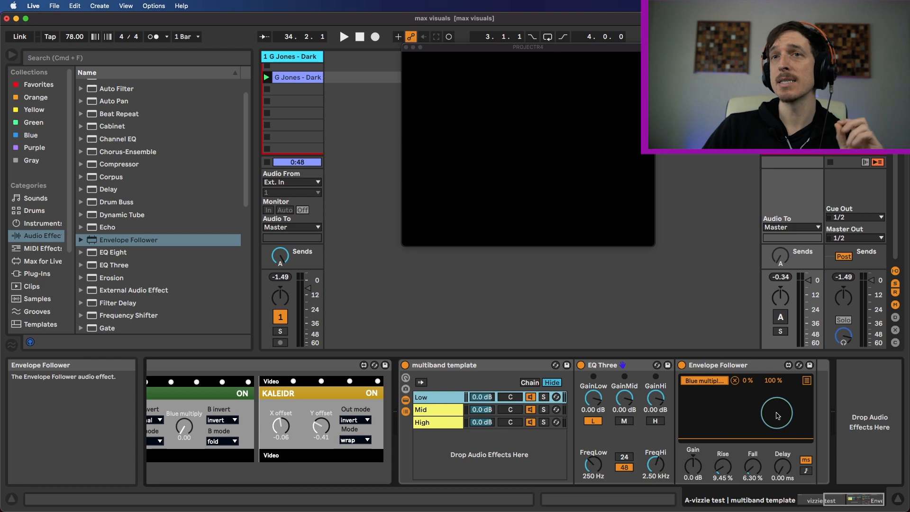
left_click(806, 381)
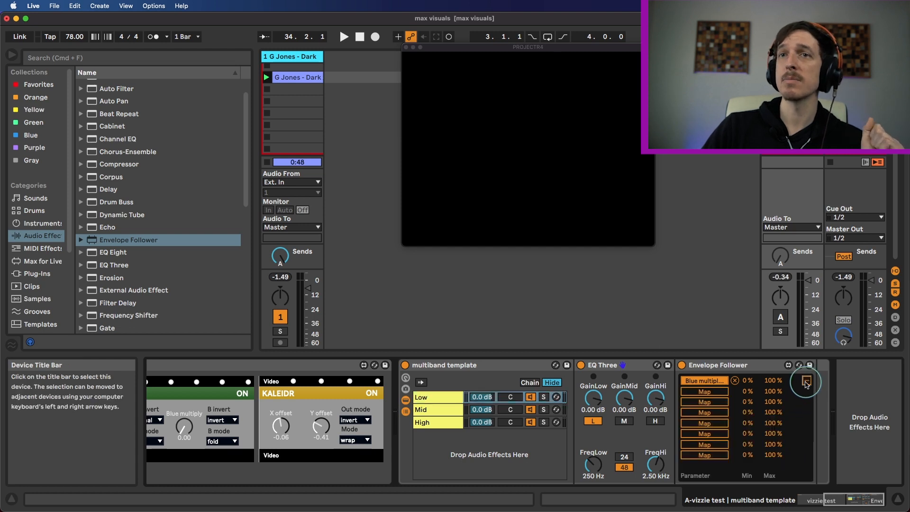
left_click(704, 392)
left_click(513, 397)
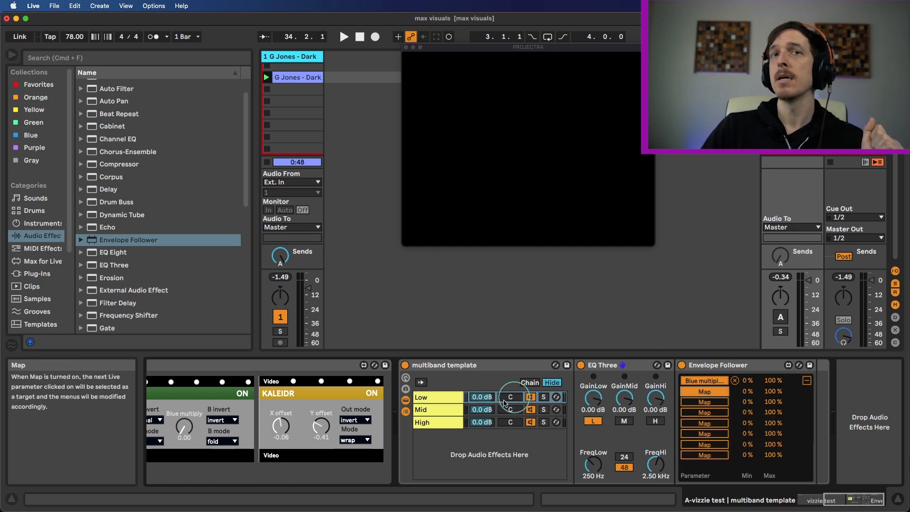
left_click(281, 427)
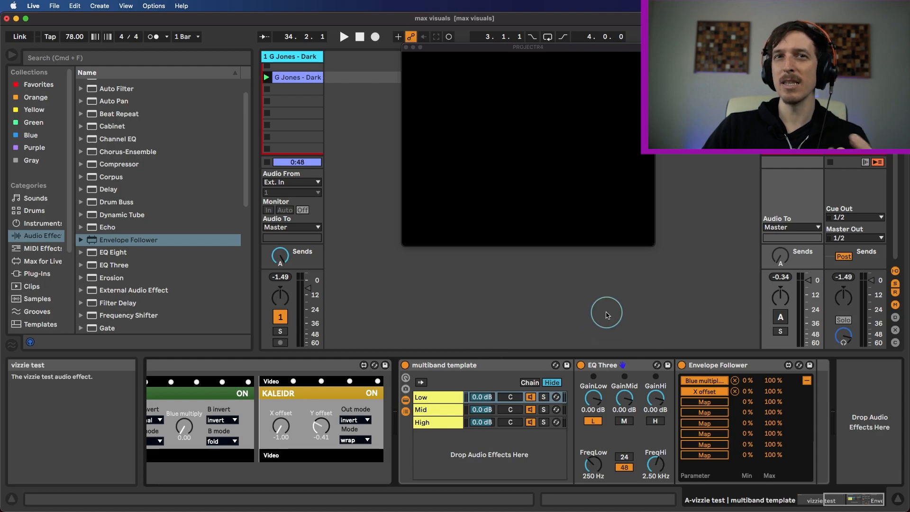
key("space")
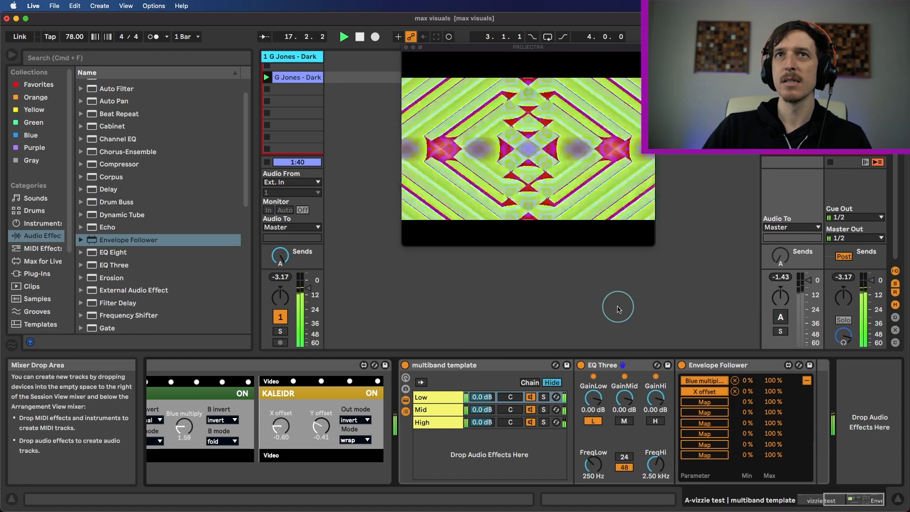
key("space")
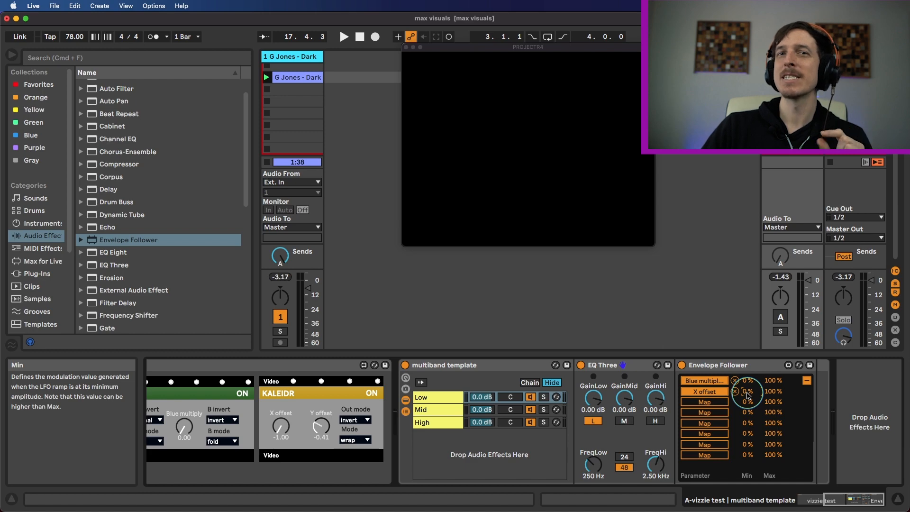
Limit the Low chain's X offset mapping to a range of 37 % to 59 % and briefly play the song
left_click(770, 393)
left_click_drag(747, 393, 745, 379)
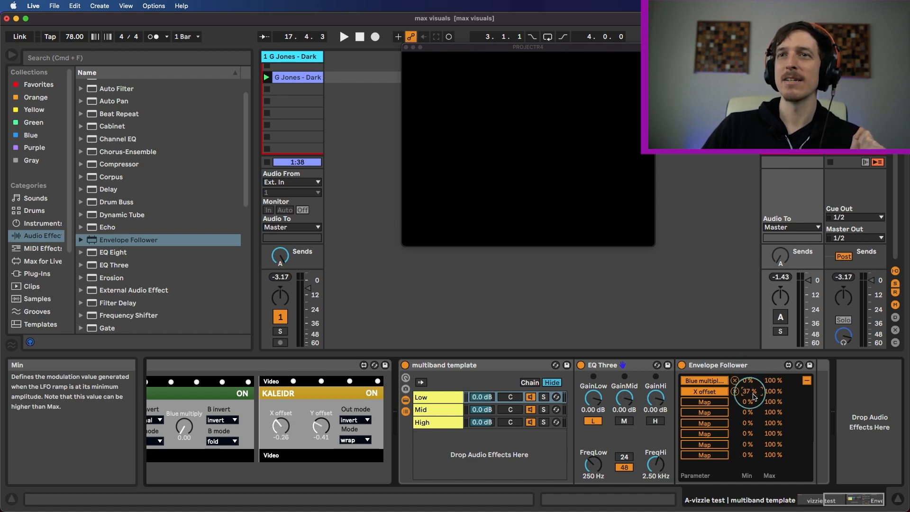
left_click_drag(771, 391, 769, 398)
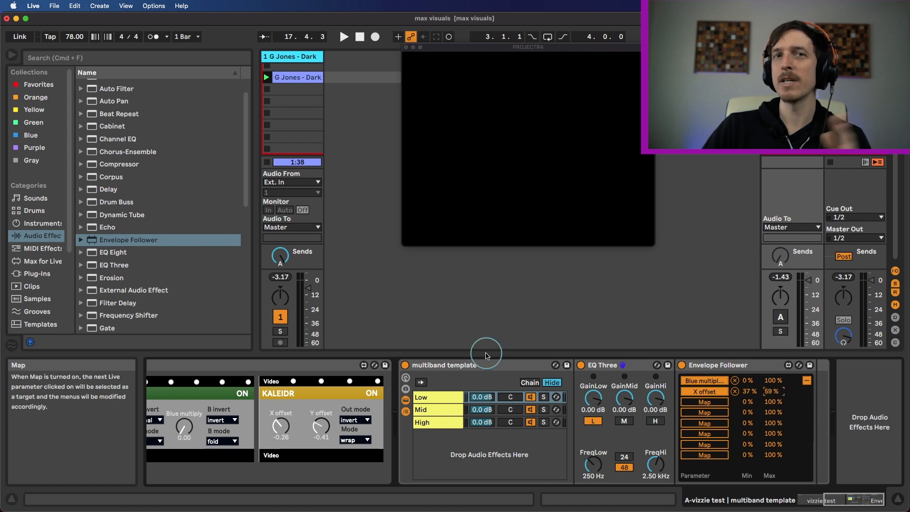
key("space")
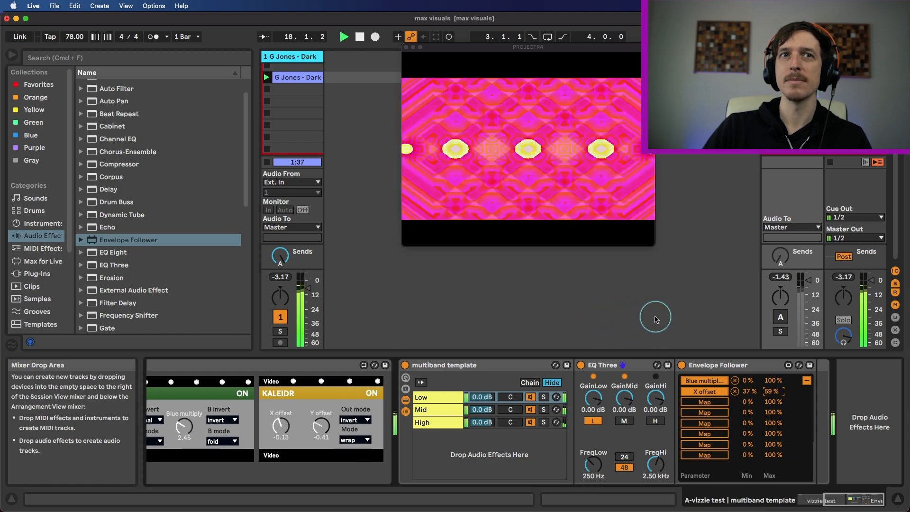
key("space")
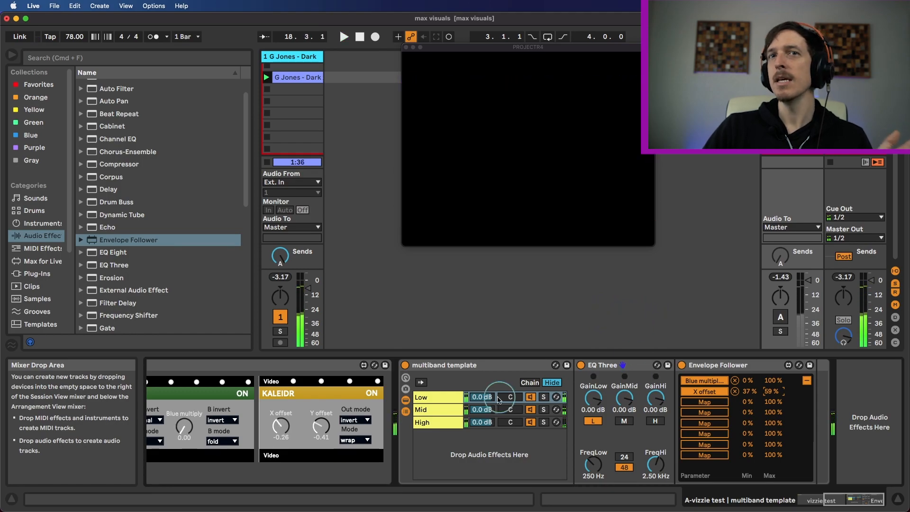
Map the Mid chain's Envelope Follower also to KALEIDR's Y offset with a range of 18 % to 52 %, and restart playback
left_click(429, 409)
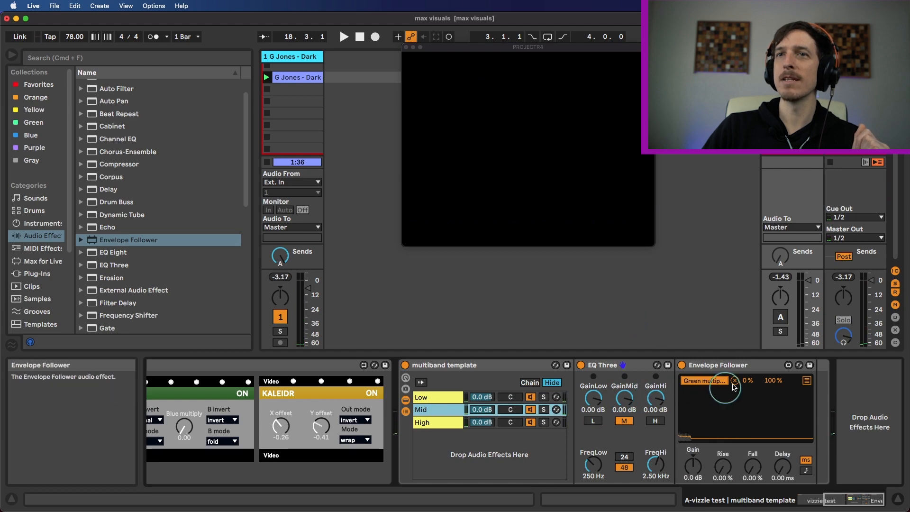
left_click(806, 380)
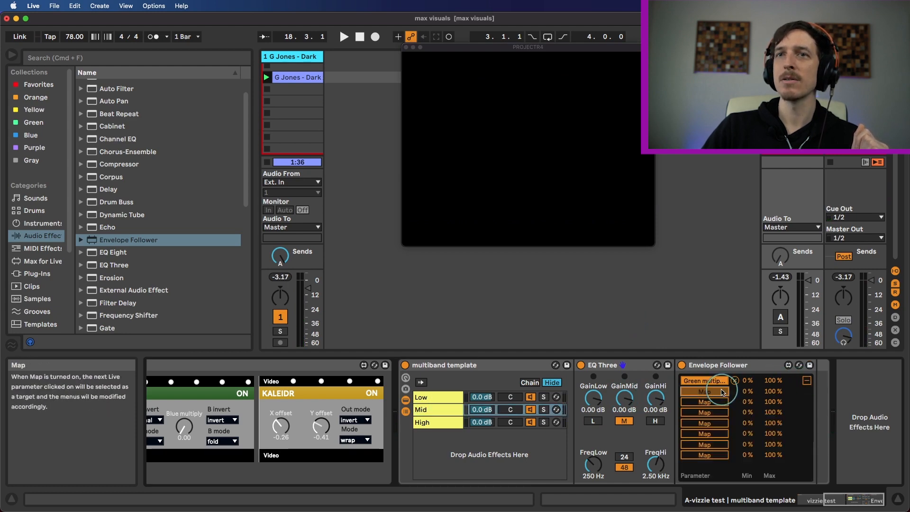
left_click(319, 426)
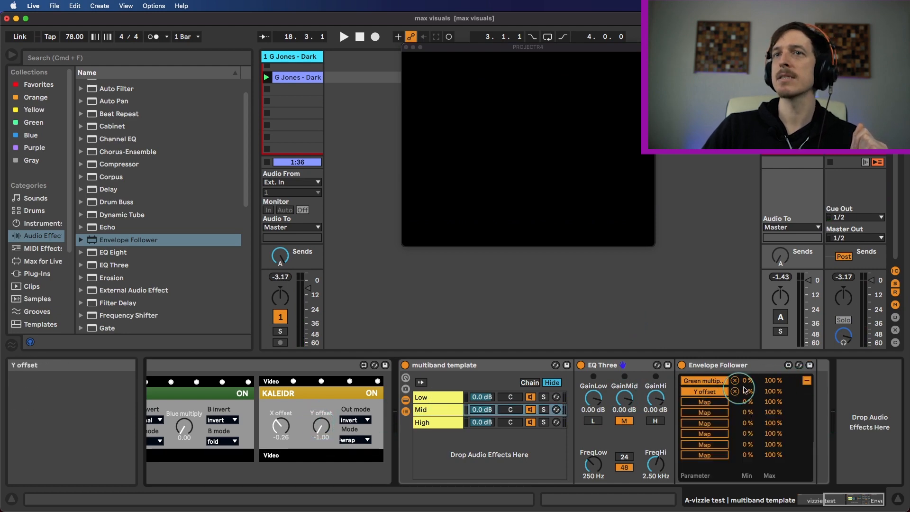
left_click_drag(748, 390, 772, 412)
key("space")
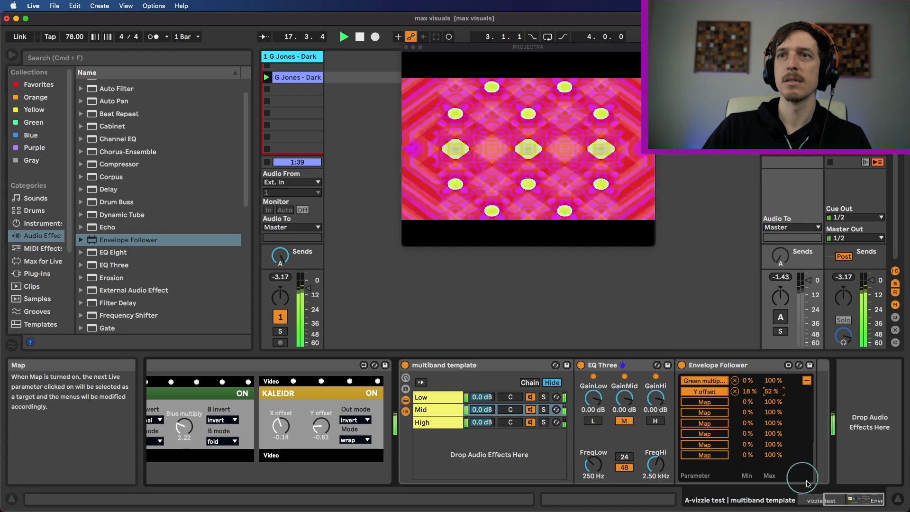
Set 1PATTERNMAPPR's rotation to -227.72, zoom to -0.62 and multiplier to 9.45 during playback, and stop the song
left_click_drag(843, 500, 801, 497)
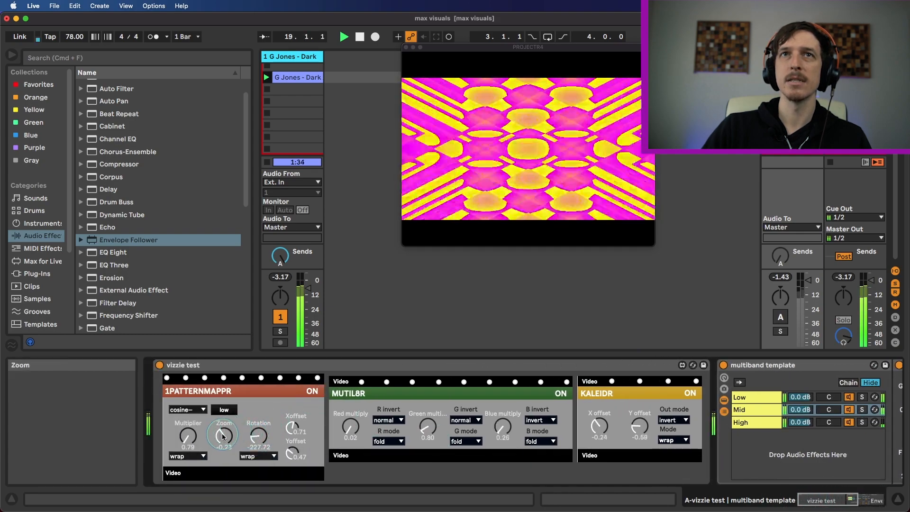
left_click_drag(238, 431, 188, 429)
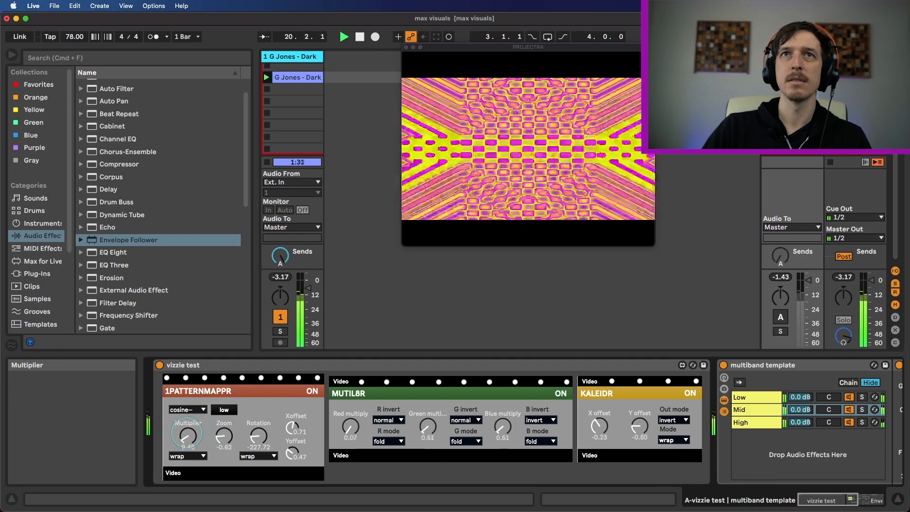
key("space")
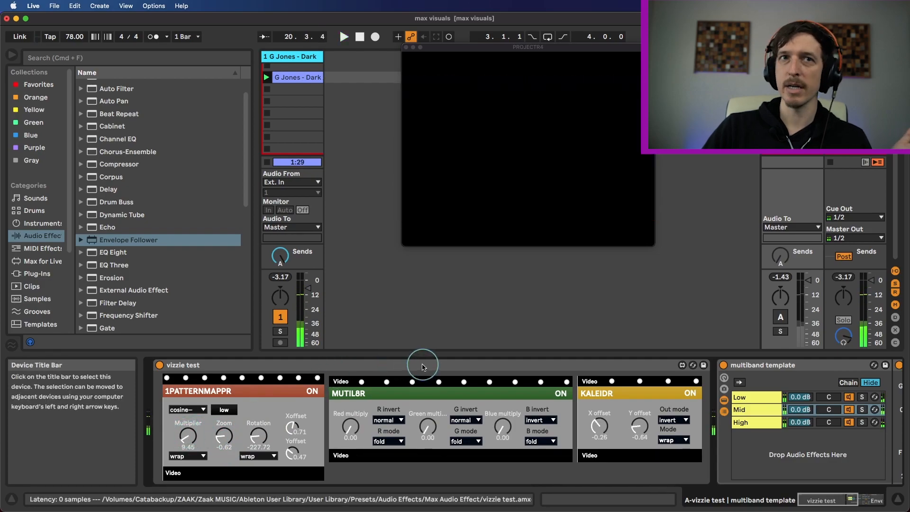
Group the vizzie test device into an Audio Effect Rack and show the rack's macro controls
left_click(424, 366)
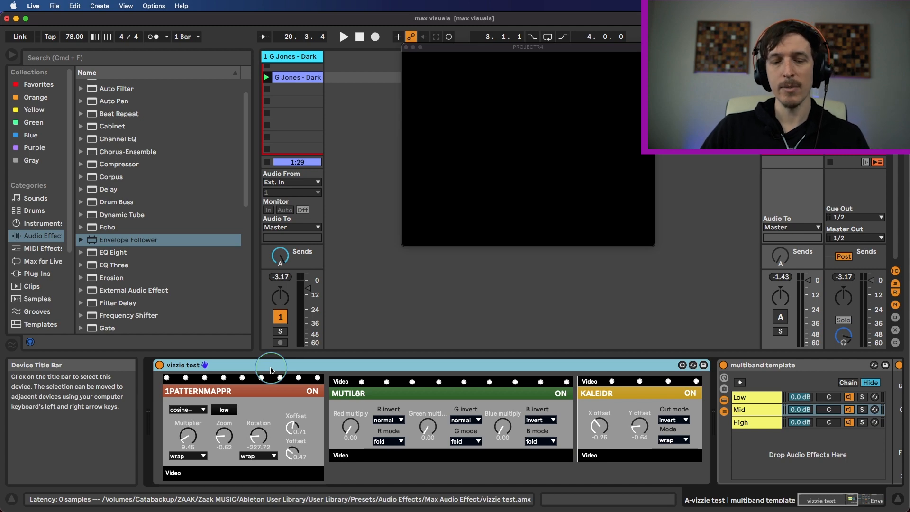
key("super+g")
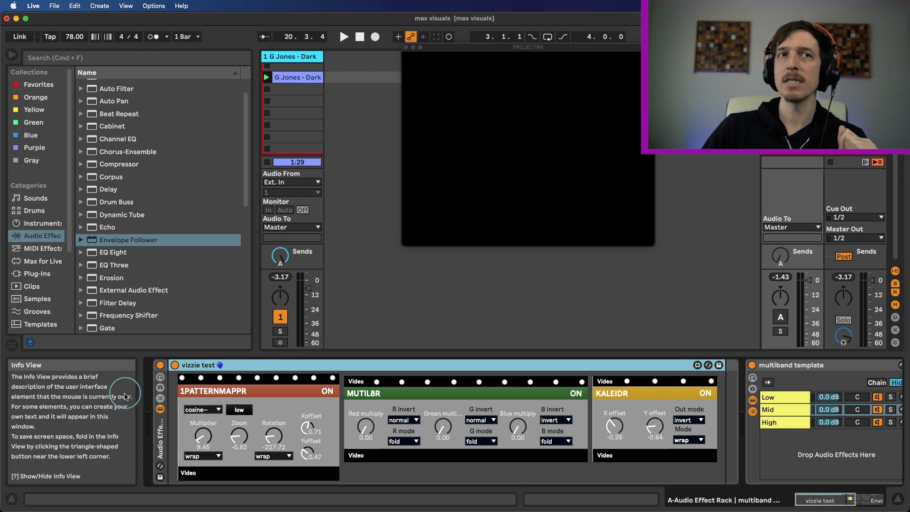
left_click(160, 377)
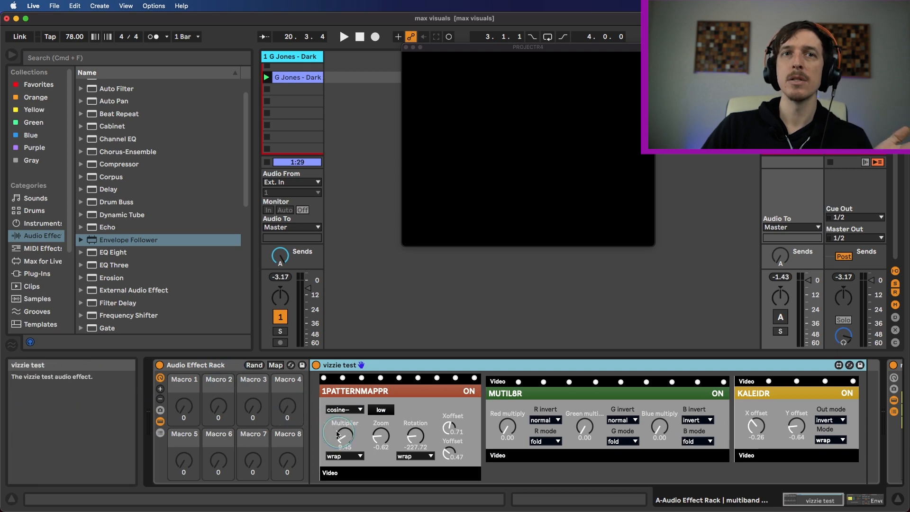
Hide the Info View and map 1PATTERNMAPPR's Multiplier to the rack's Macro 1
left_click(11, 498)
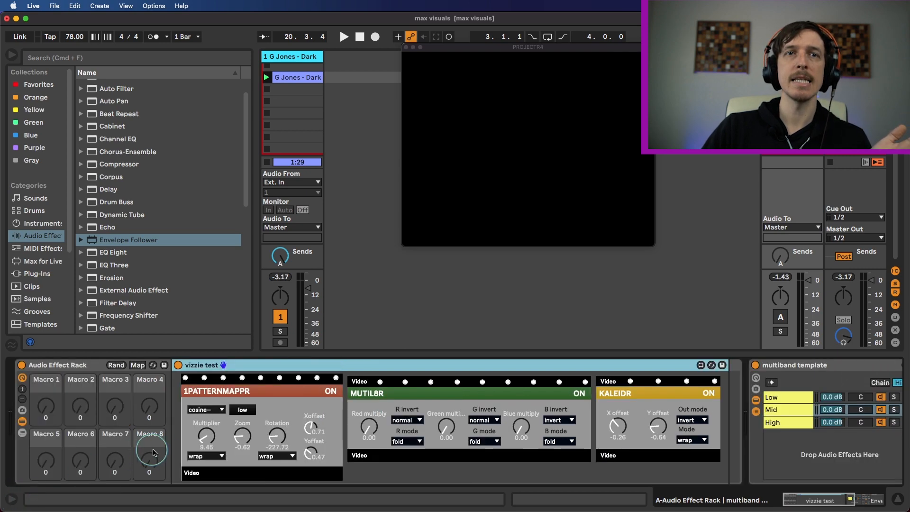
right_click(211, 440)
left_click(243, 279)
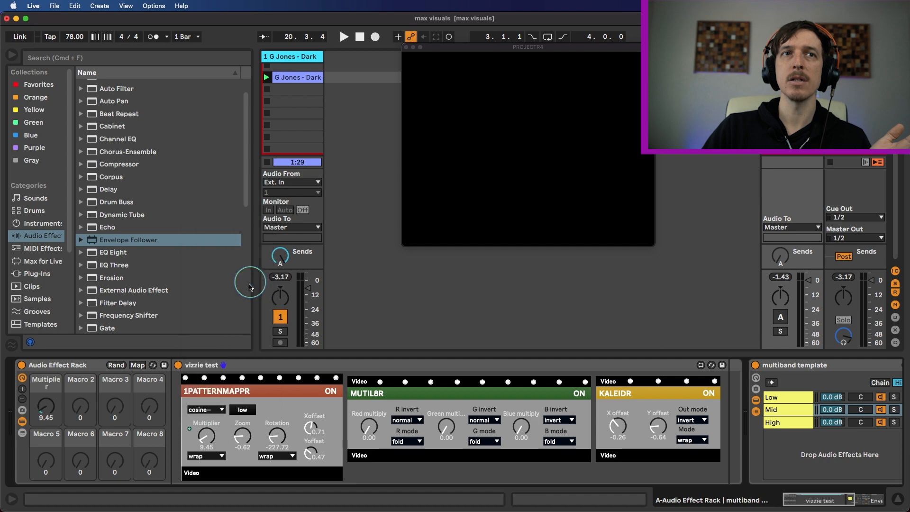
Map 1PATTERNMAPPR's Zoom, Rotation and pattern function to the rack's Macros 2, 3 and 4
right_click(241, 439)
left_click(259, 287)
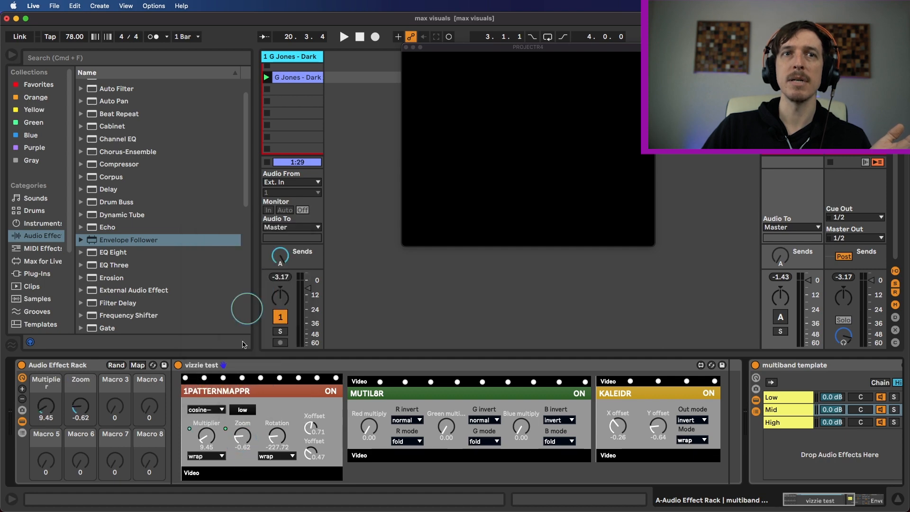
right_click(278, 439)
left_click(310, 298)
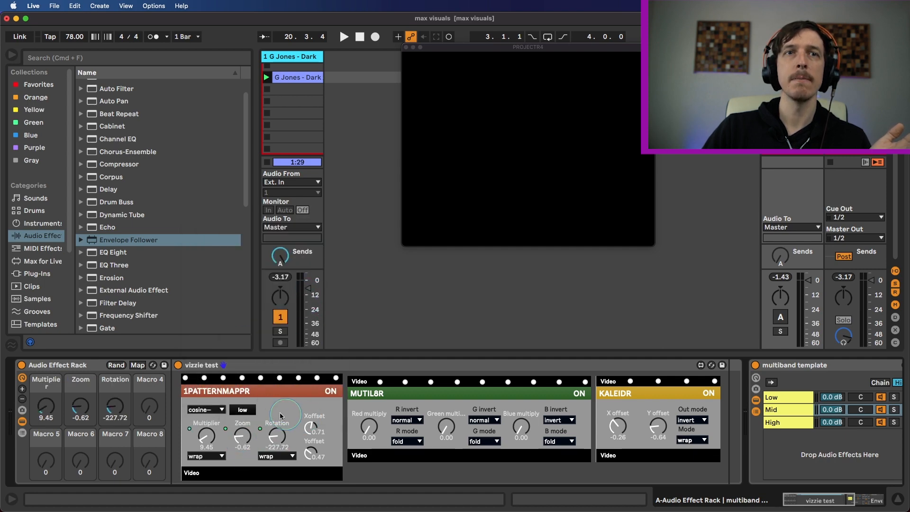
left_click(207, 411)
right_click(207, 411)
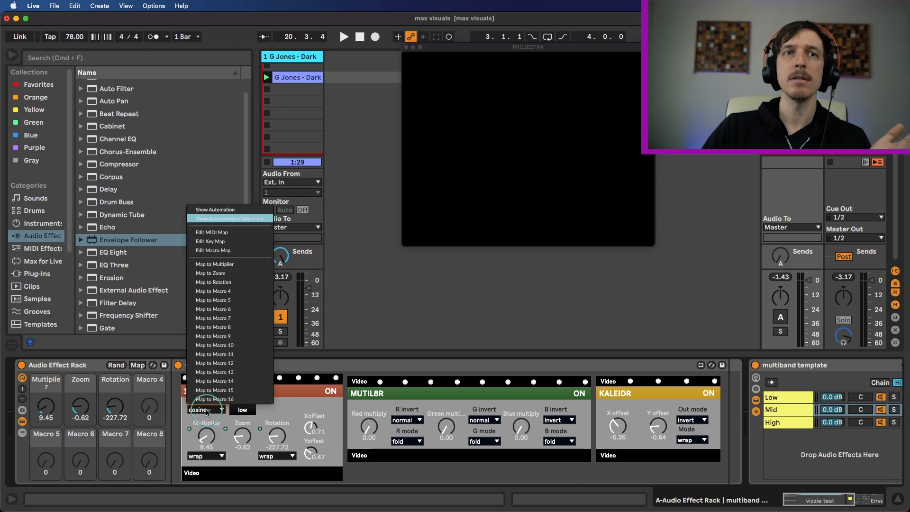
left_click(222, 291)
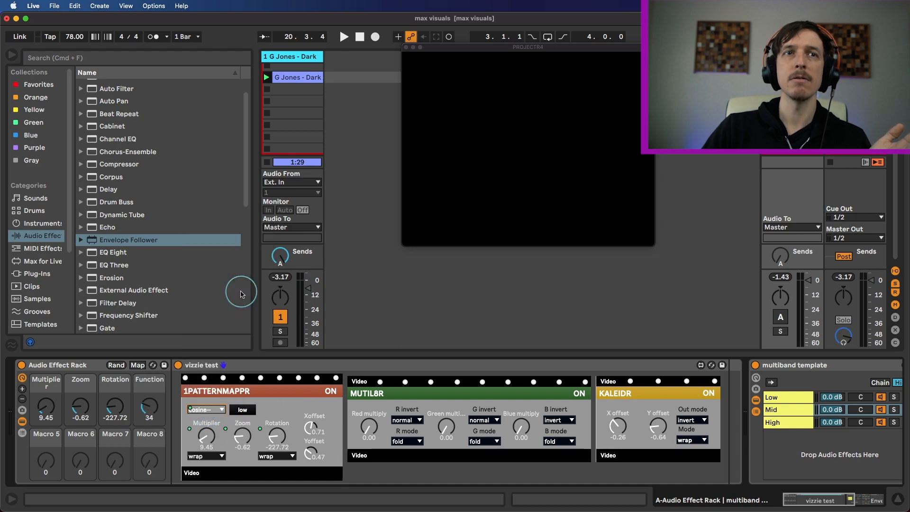
Map 1PATTERNMAPPR's Xoffset to Macro 5 and its Yoffset to Macro 6
right_click(299, 430)
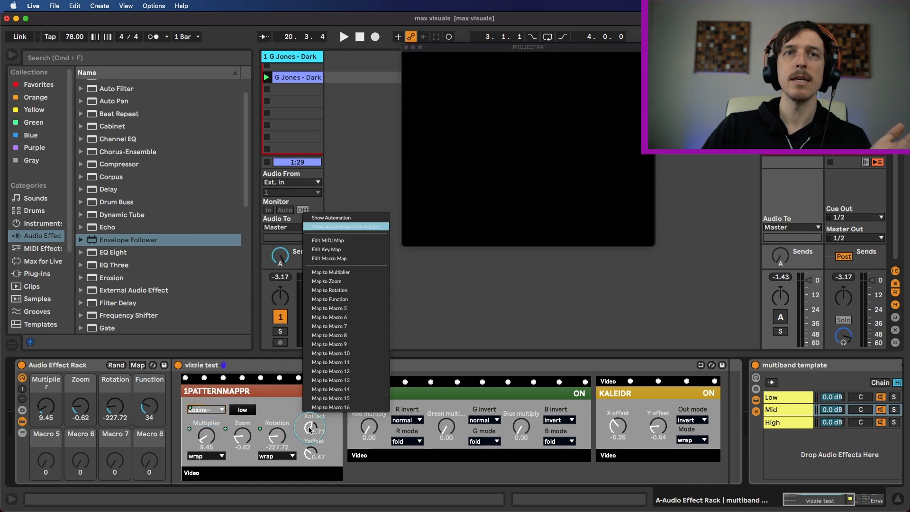
left_click(332, 306)
right_click(317, 451)
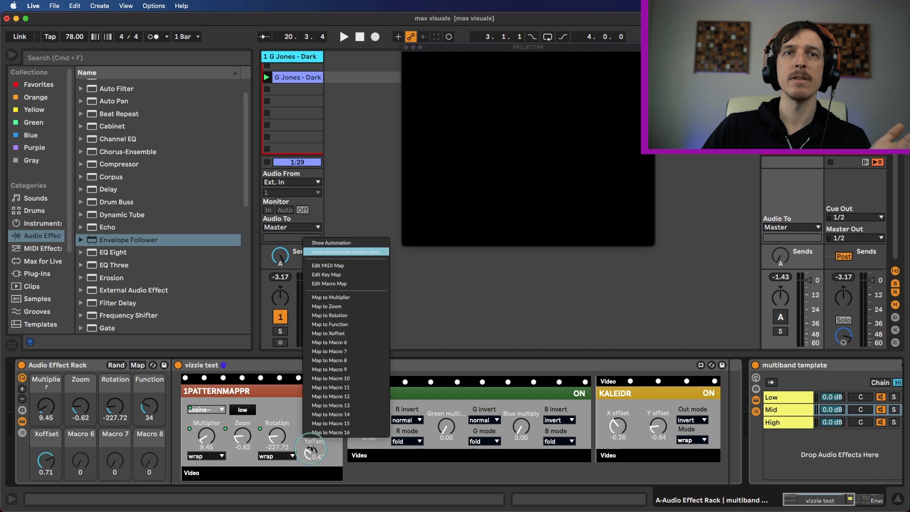
left_click(319, 354)
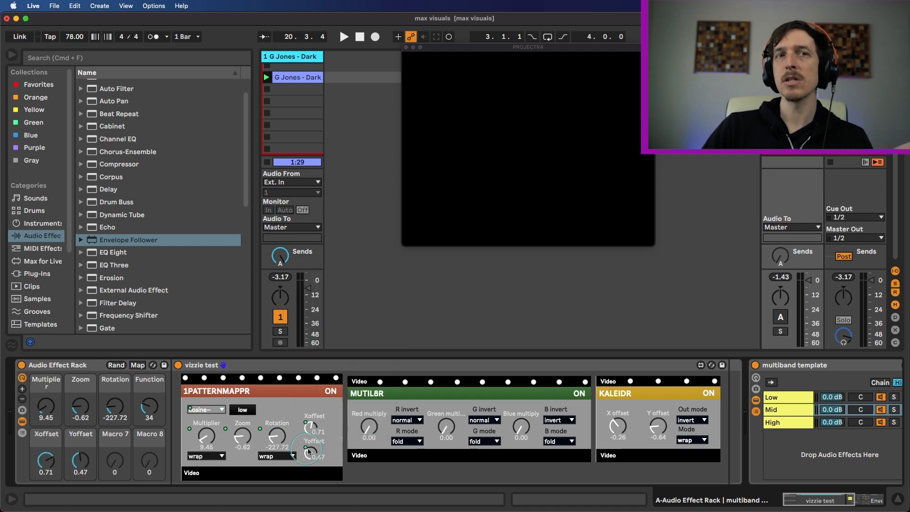
Switch 1PATTERNMAPPR's range to high, remap its Zoom to the Zoom macro at 24, and briefly play the song
left_click(240, 411)
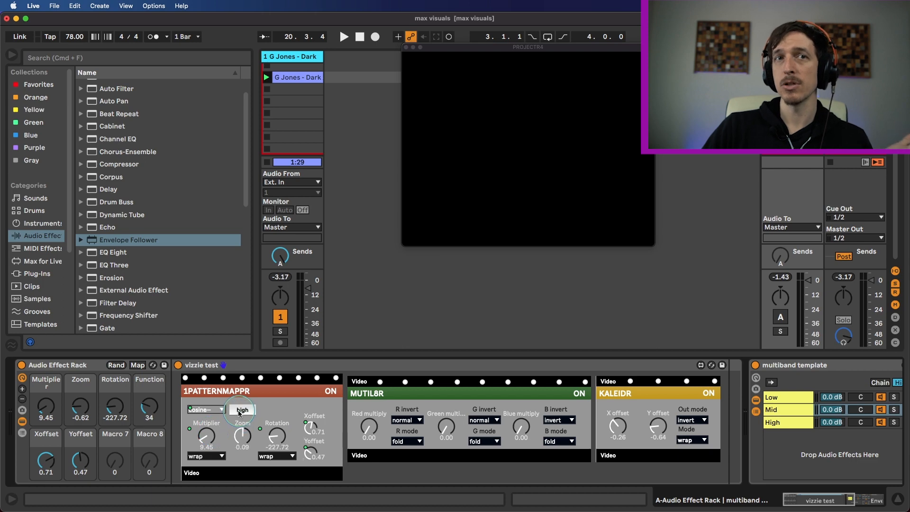
right_click(244, 435)
left_click(277, 289)
left_click(77, 410)
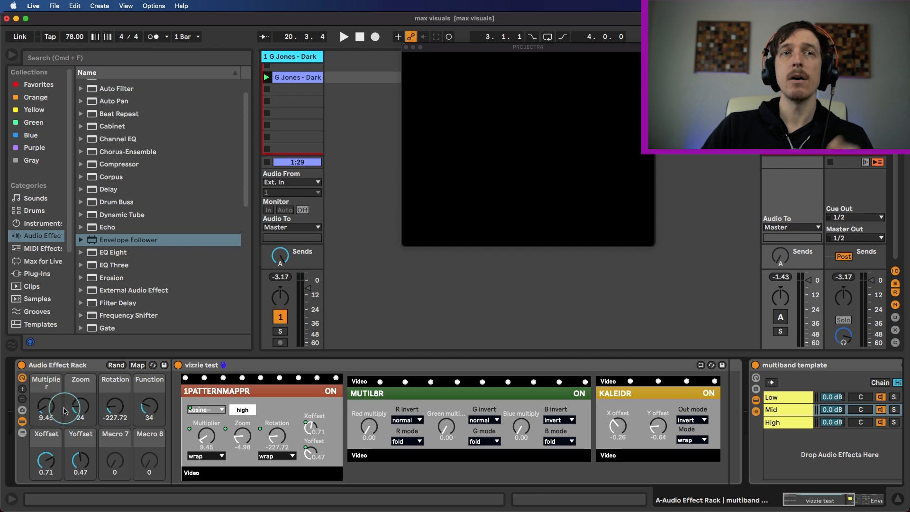
left_click(205, 356)
key("space")
key("space")
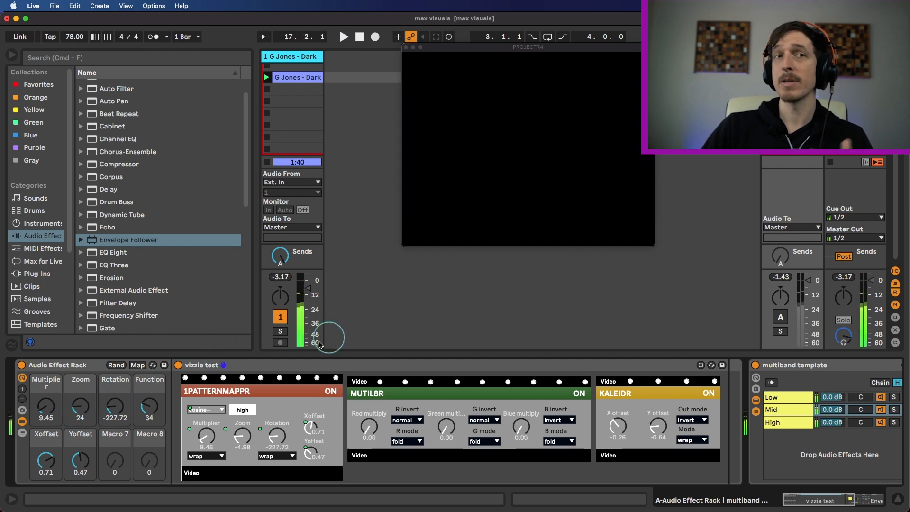
Show the rack's macro variations and store the current macro settings as a first variation during brief playback
left_click(22, 420)
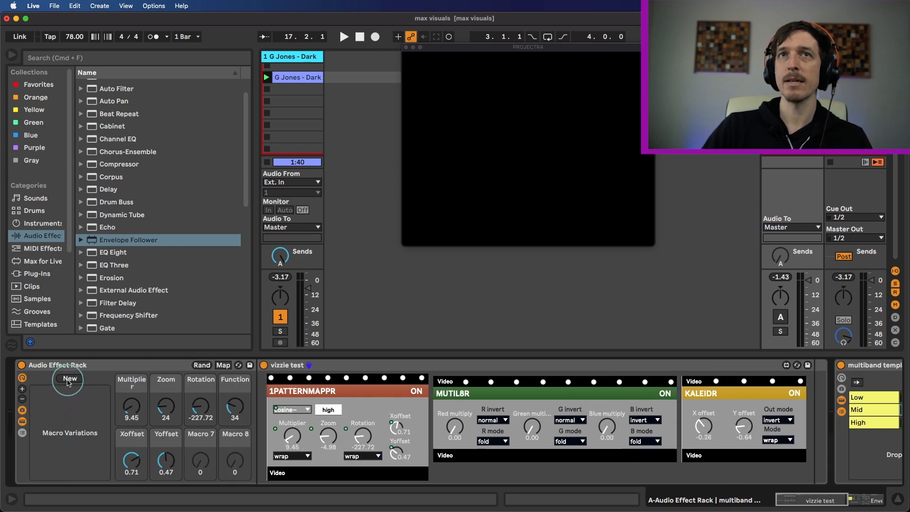
key("space")
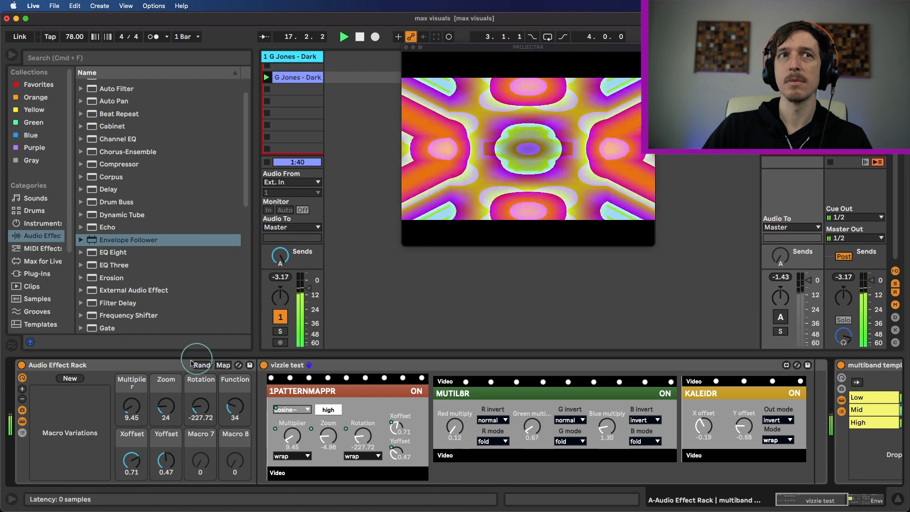
left_click(70, 378)
key("space")
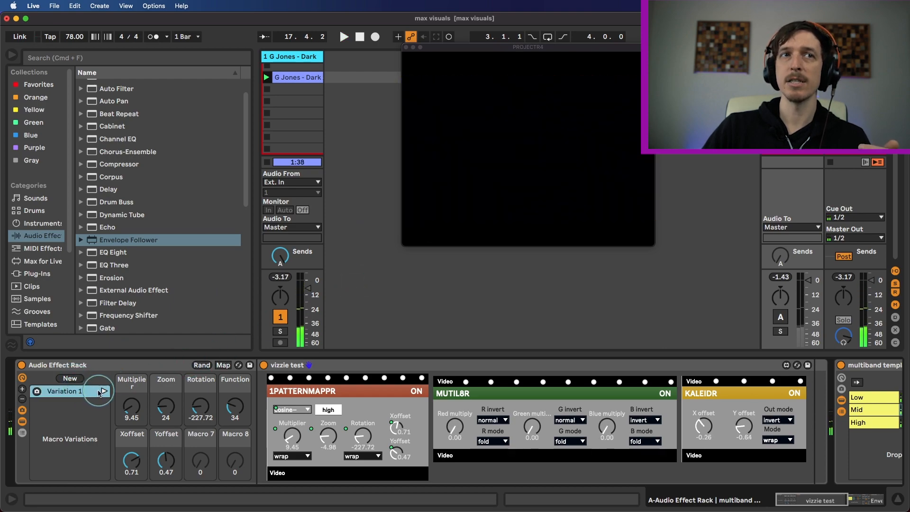
Create a second macro variation with Multiplier 6.30, Zoom 56, Rotation -59.53, Function 102, Xoffset 0.39 and Yoffset 0.17, and save it
left_click(78, 380)
left_click(66, 403)
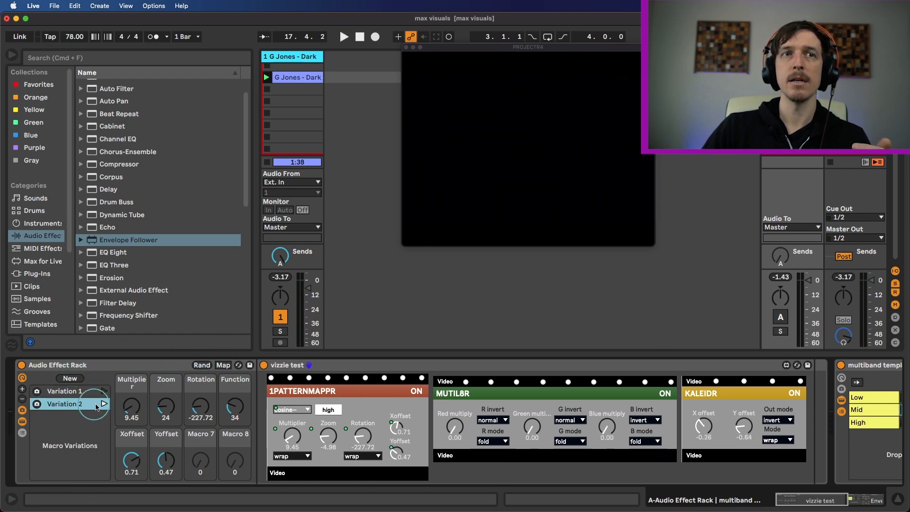
key("space")
left_click_drag(201, 415, 235, 381)
left_click_drag(166, 407, 131, 411)
left_click_drag(166, 459, 132, 474)
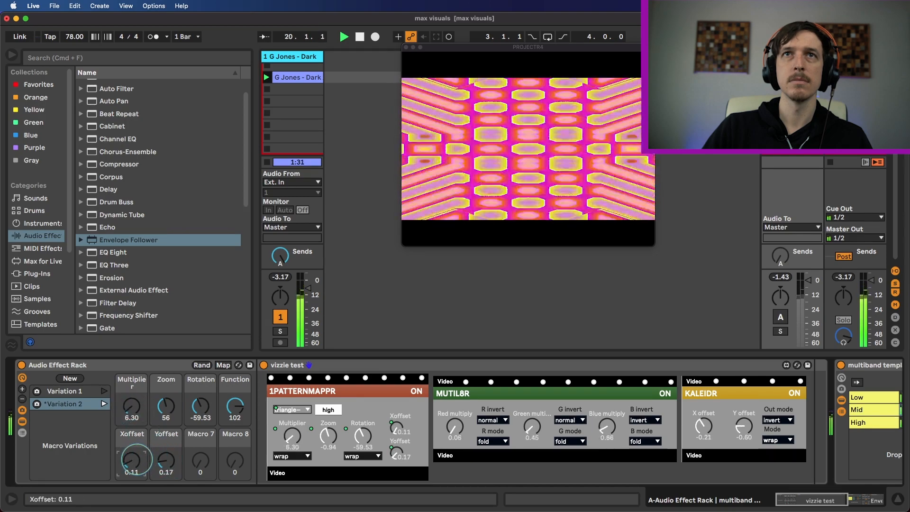
left_click(37, 404)
Create a third macro variation with Zoom 72, Rotation -31.18, Function 35 and Yoffset 0.83 during playback, and overwrite its stored settings
left_click(69, 378)
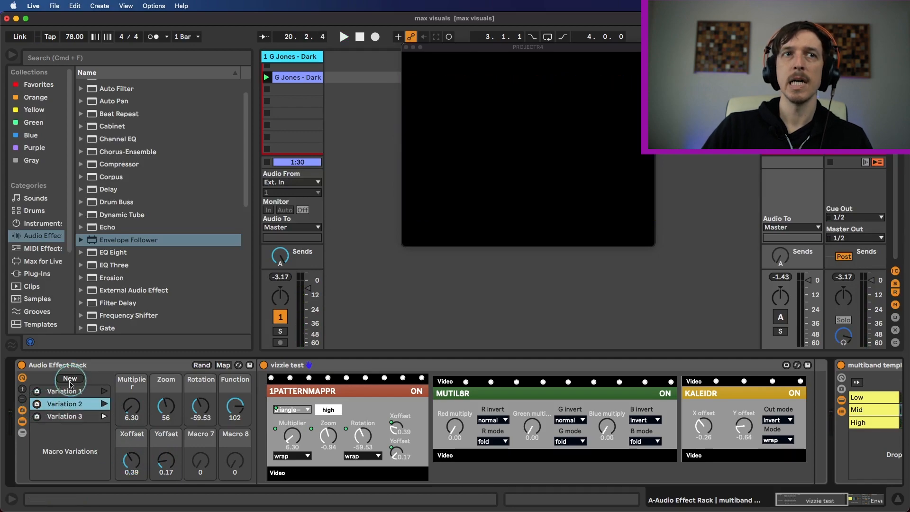
left_click(66, 416)
key("space")
left_click_drag(199, 406, 162, 419)
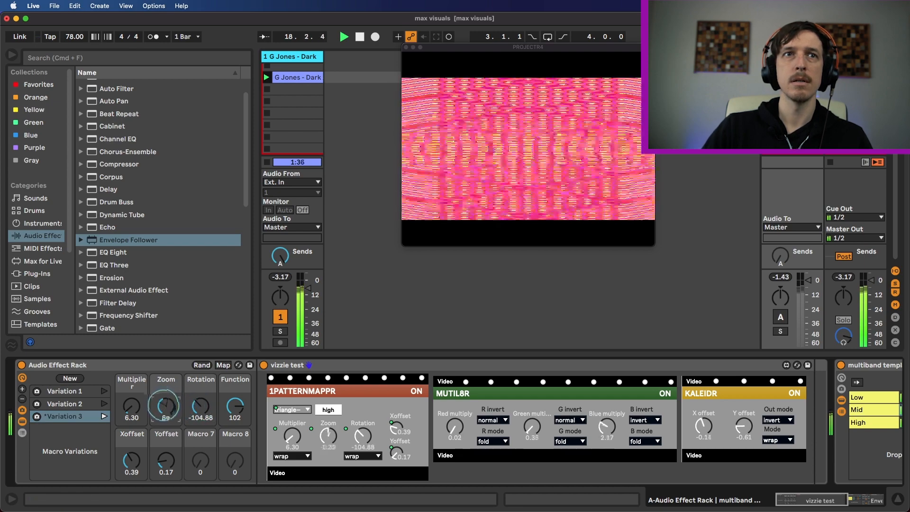
left_click_drag(232, 398, 166, 387)
left_click_drag(166, 462, 166, 448)
mouse_move(235, 414)
left_mouse_down()
mouse_move(236, 403)
mouse_move(235, 413)
left_mouse_up()
left_click_drag(201, 407, 200, 378)
left_click_drag(166, 408, 166, 401)
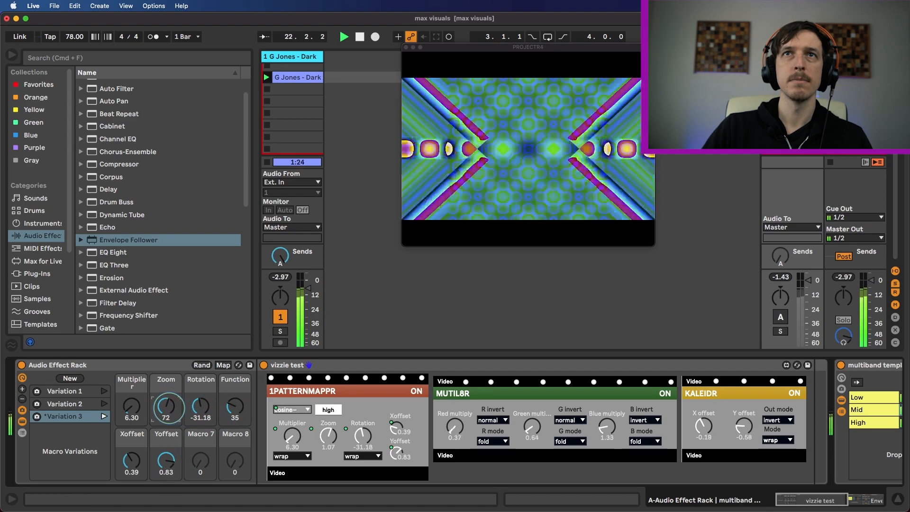
left_click(37, 416)
Launch Variations 1, 2 and 3 in turn during playback to compare their visuals, and stop the song
left_click(109, 416)
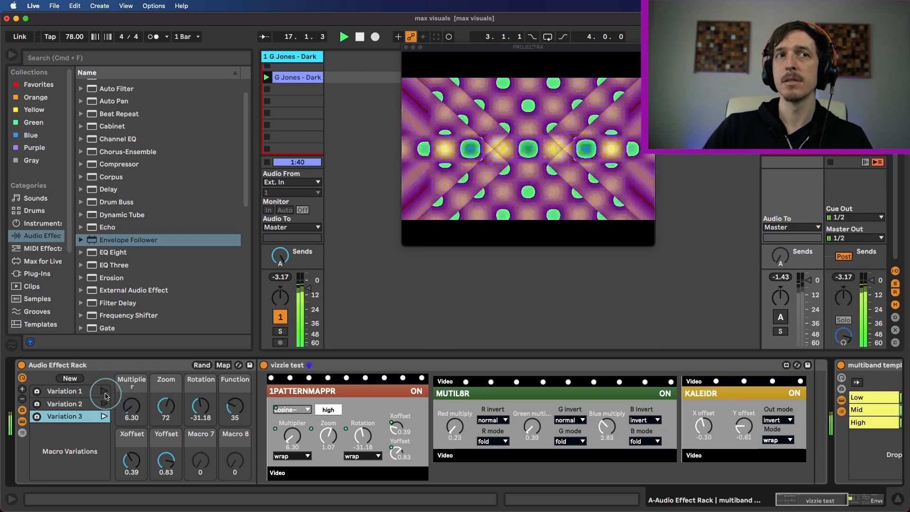
left_click(104, 391)
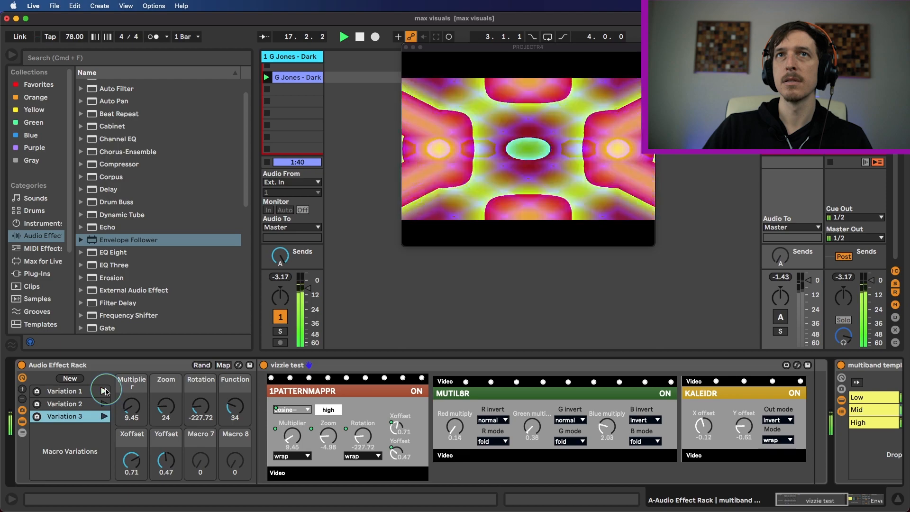
left_click(104, 404)
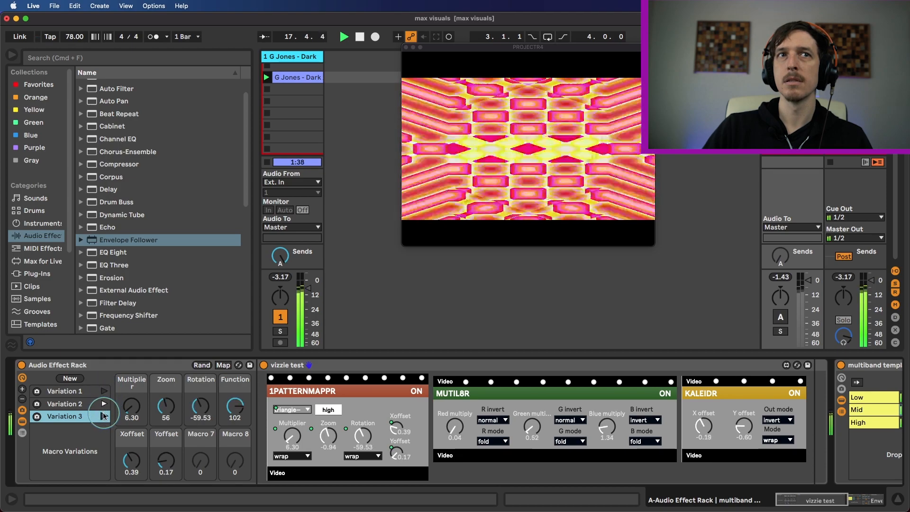
left_click(104, 417)
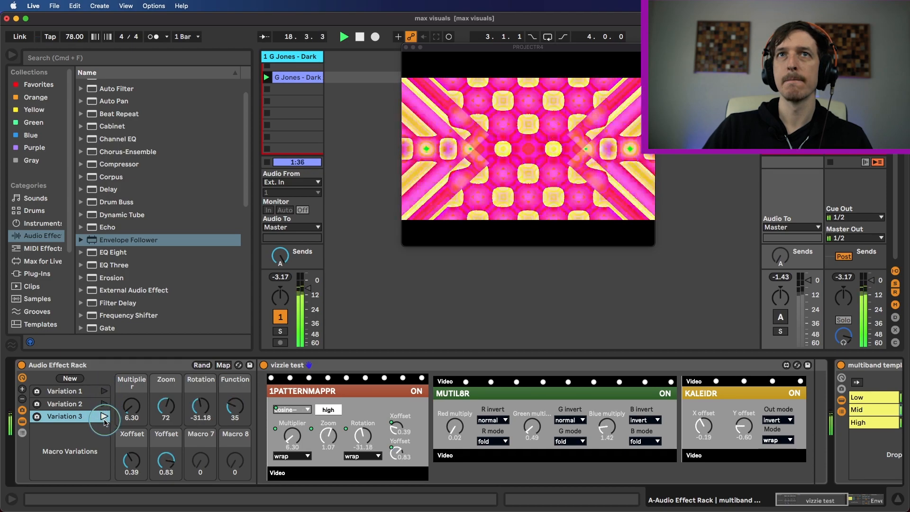
key("space")
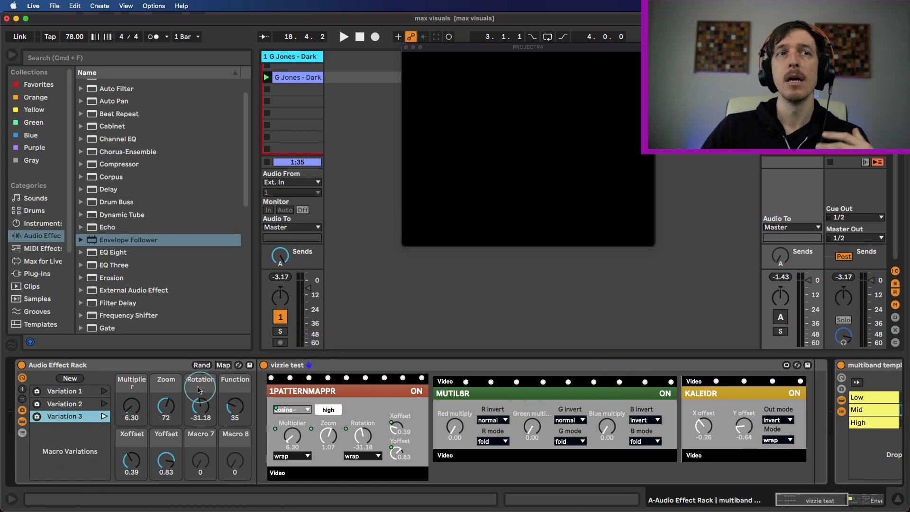
Group the Audio Effect Rack and the multiband template rack together into a new outer rack
left_click(154, 371)
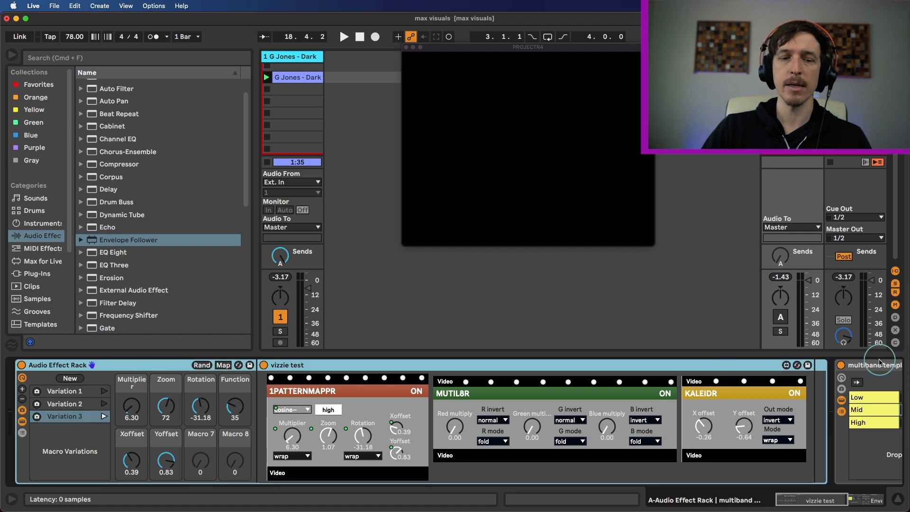
key("super+g")
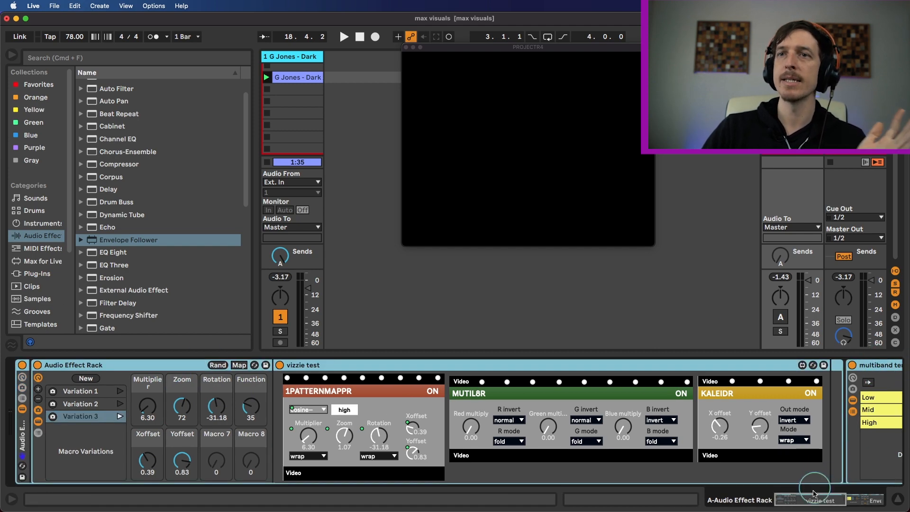